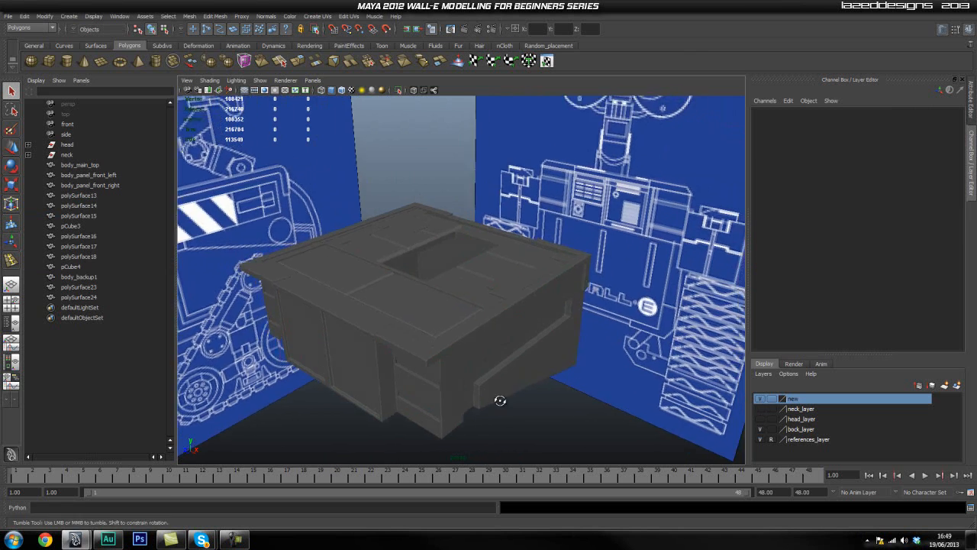
Examine the two trim pieces along the top side edges of the body and how they meet the top
scroll(498, 388, "up", 4)
left_click(528, 380)
left_click_drag(613, 389, 632, 376, "alt")
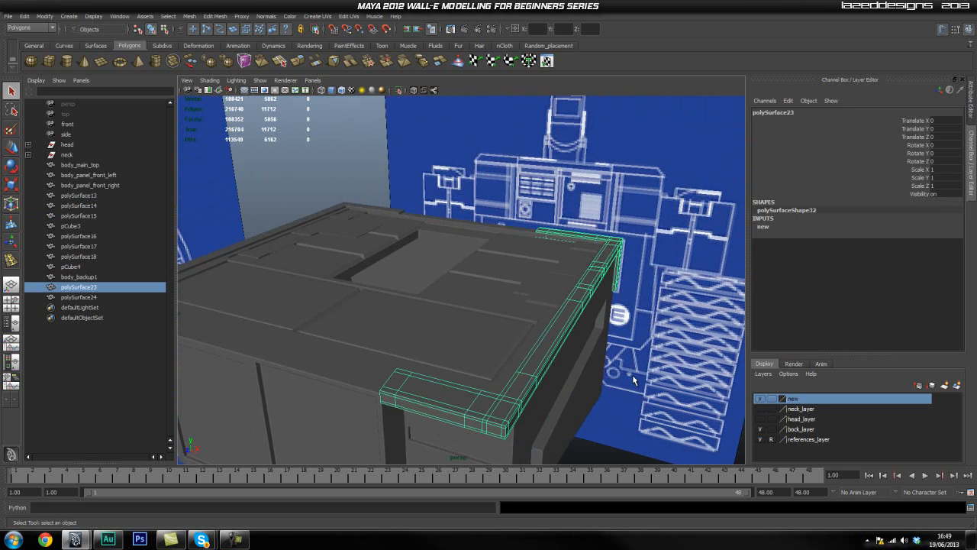
left_click_drag(508, 366, 254, 345, "alt")
left_click(202, 316, "shift")
left_click_drag(637, 360, 426, 371, "alt")
left_click(357, 196)
left_click_drag(375, 298, 460, 349, "alt")
right_click_drag(460, 349, 553, 376, "alt")
middle_click_drag(520, 375, 504, 294, "alt")
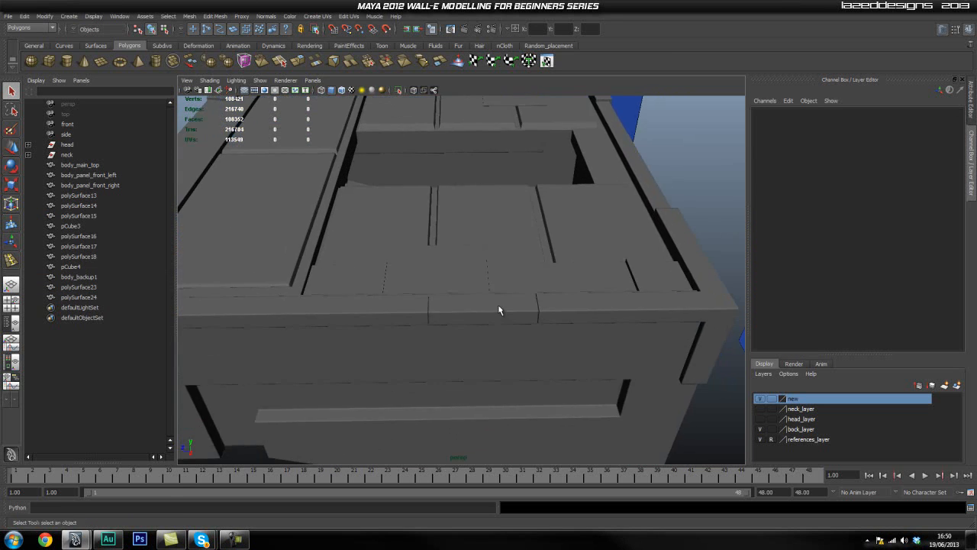
left_click(494, 315)
left_click(704, 207)
right_click_drag(390, 334, 493, 329, "alt")
right_click_drag(576, 338, 387, 334, "alt")
left_click_drag(386, 334, 195, 264, "alt")
mouse_move(500, 359)
left_mouse_down("alt")
mouse_move(524, 312)
mouse_move(405, 304)
mouse_move(410, 343)
mouse_move(552, 355)
mouse_move(539, 375)
mouse_move(362, 359)
mouse_move(519, 349)
mouse_move(434, 389)
mouse_move(374, 356)
mouse_move(490, 380)
mouse_move(509, 349)
left_mouse_up("alt")
Delete both side trim pieces, polySurface23 and polySurface24, from the top of the body
left_click(525, 361)
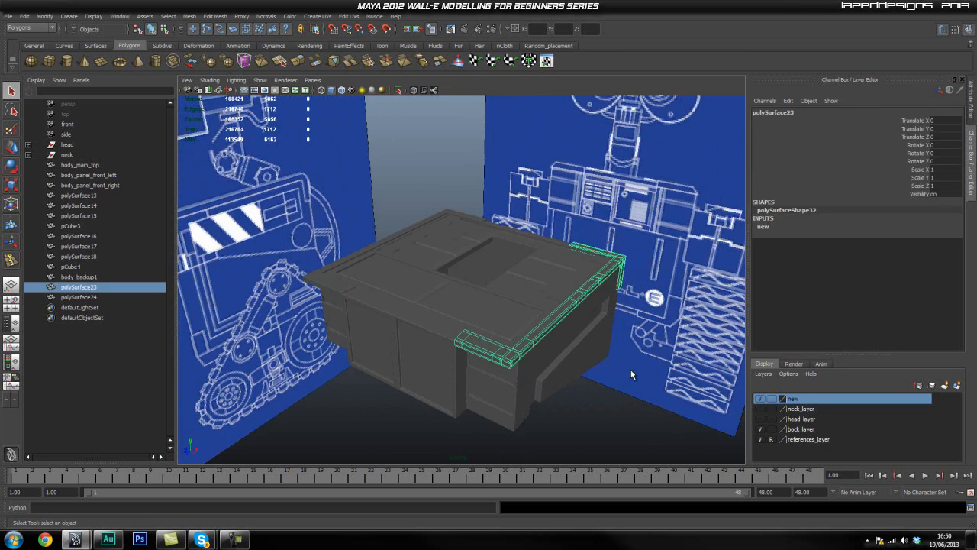
left_click(319, 282, "shift")
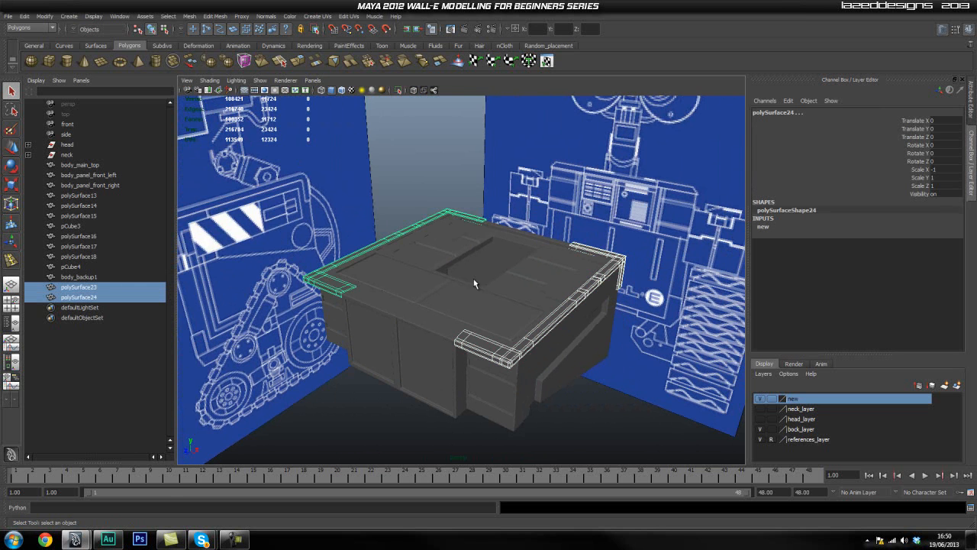
key("Delete")
right_click_drag(503, 269, 445, 276, "alt")
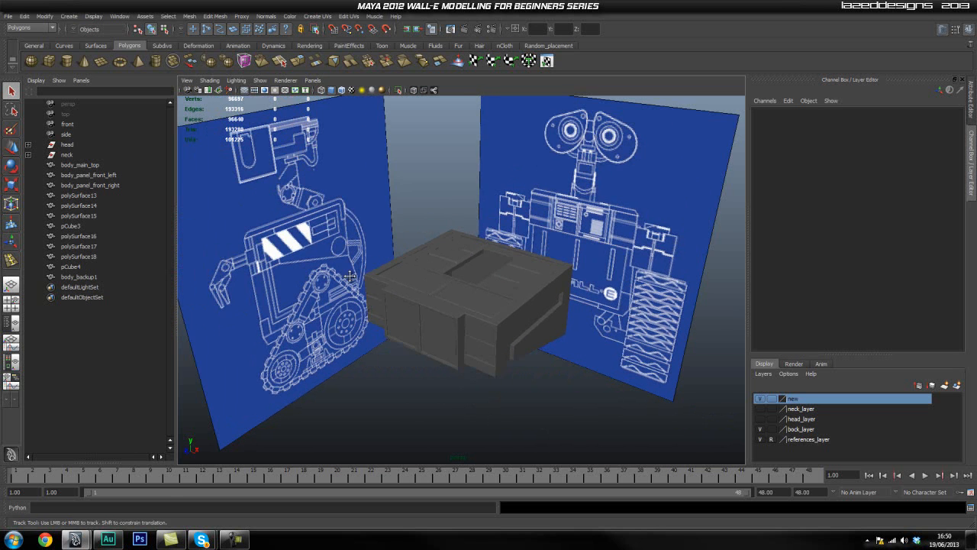
middle_click_drag(345, 274, 310, 278, "alt")
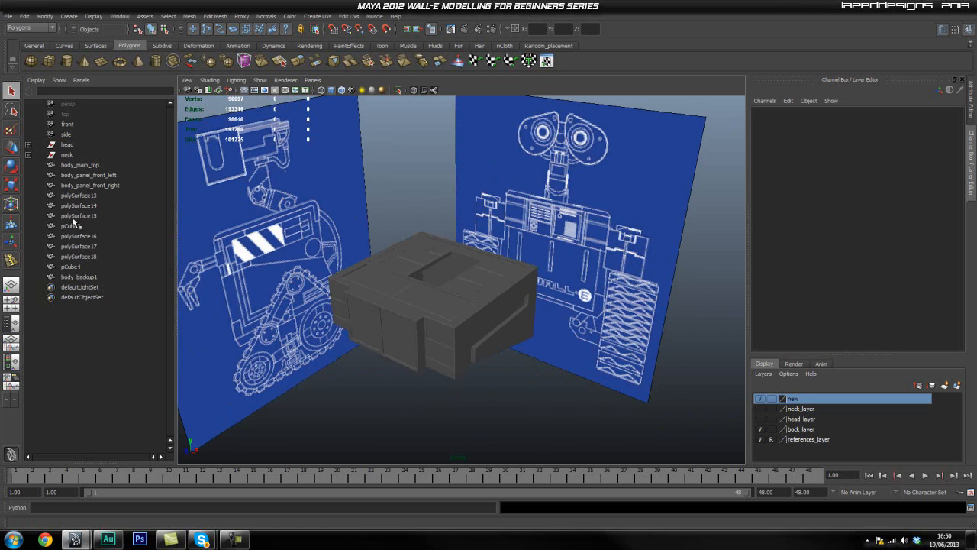
Look through the body parts in the scene and locate the body_backup1 mesh beside the reference planes
left_click(75, 186)
left_click(72, 237)
left_click(70, 257)
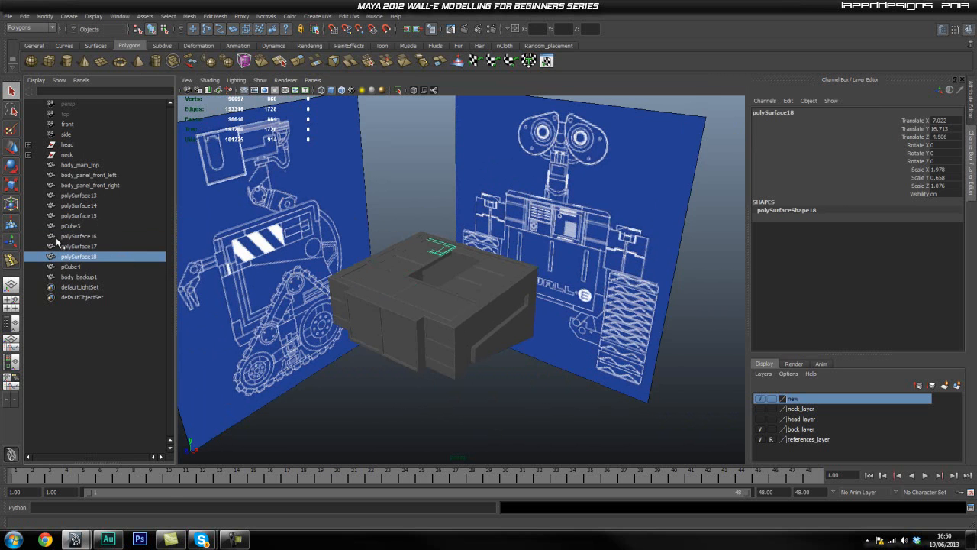
right_click_drag(645, 357, 431, 300, "alt")
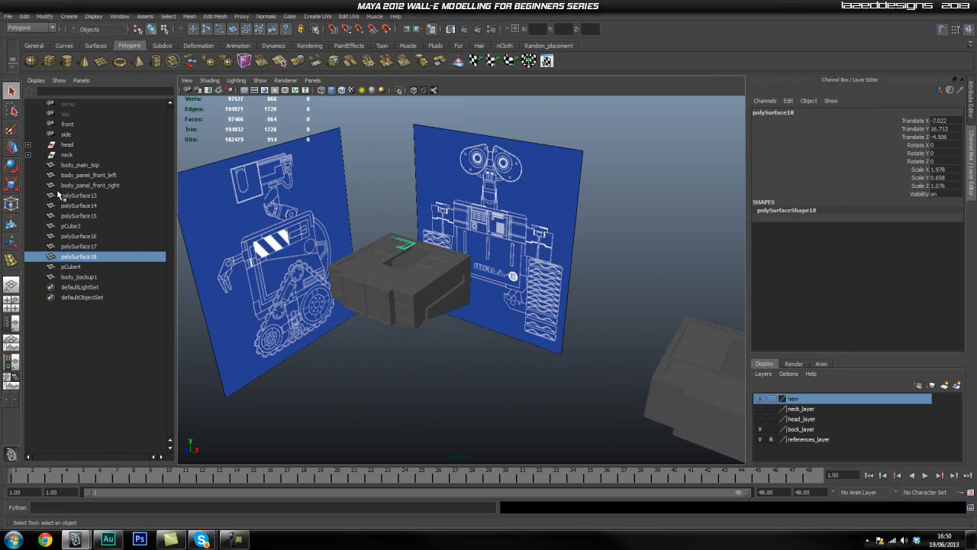
left_click(483, 332)
middle_click_drag(485, 332, 402, 285, "alt")
left_click(547, 320)
left_click_drag(462, 311, 508, 315, "alt")
left_click_drag(440, 330, 533, 332, "alt")
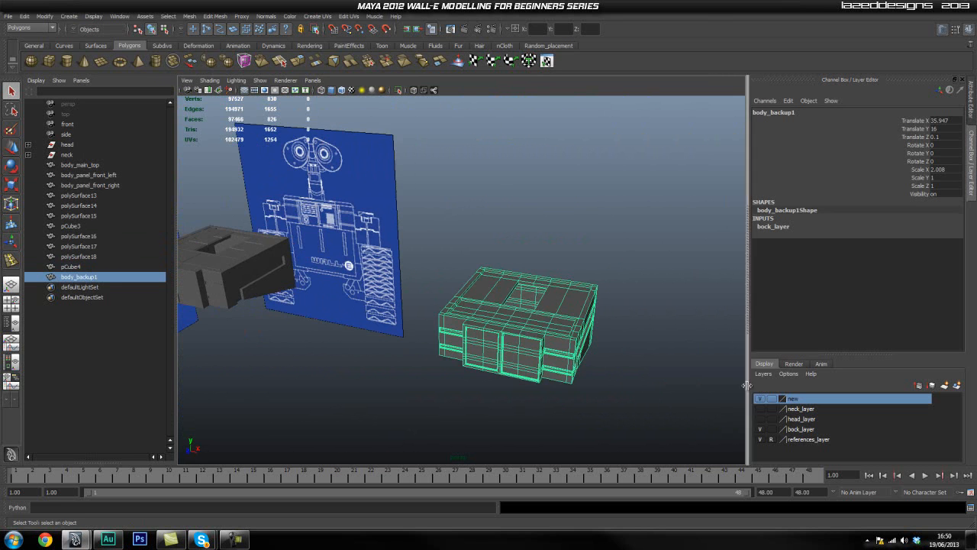
left_click_drag(422, 303, 547, 321, "alt")
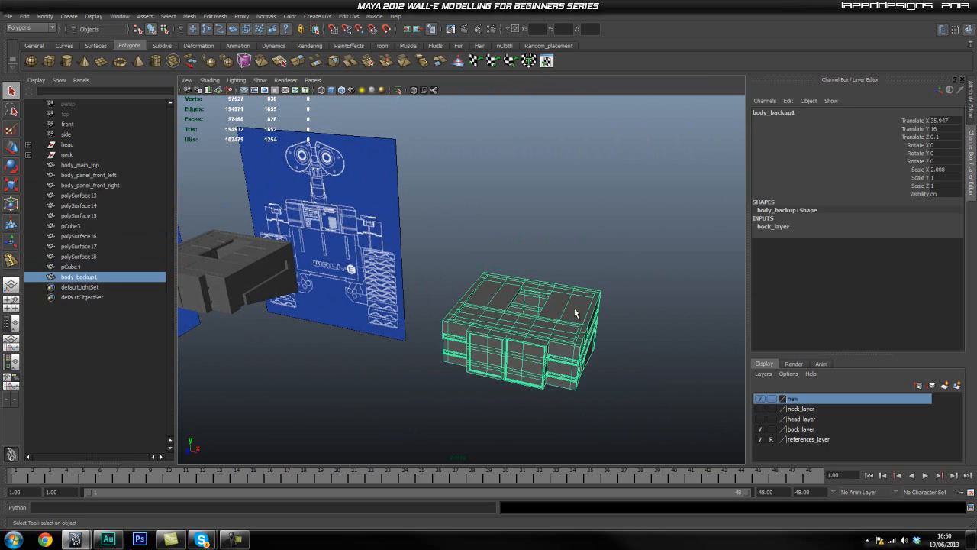
Duplicate body_backup1 and move the copy along X to about 19.3, between the backup and the main body
left_click(543, 200)
left_click(468, 342)
key("ctrl+d")
key("w")
left_click_drag(535, 333, 371, 269)
left_click(436, 272)
Extract the top rim faces along one side of body_backup2, including the short front and back corner returns, as a separate mesh
right_click_drag(436, 273, 480, 314, "alt")
left_click_drag(480, 313, 455, 358, "alt")
right_click_drag(455, 358, 446, 349, "alt")
middle_click_drag(446, 350, 424, 297, "alt")
left_click_drag(424, 297, 438, 314, "alt")
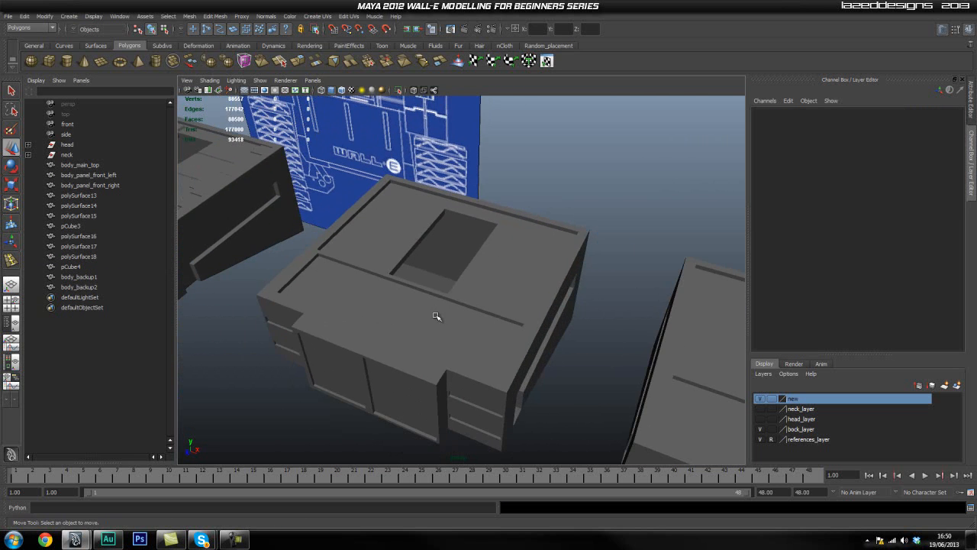
left_click(438, 317)
right_click_drag(457, 323, 449, 349)
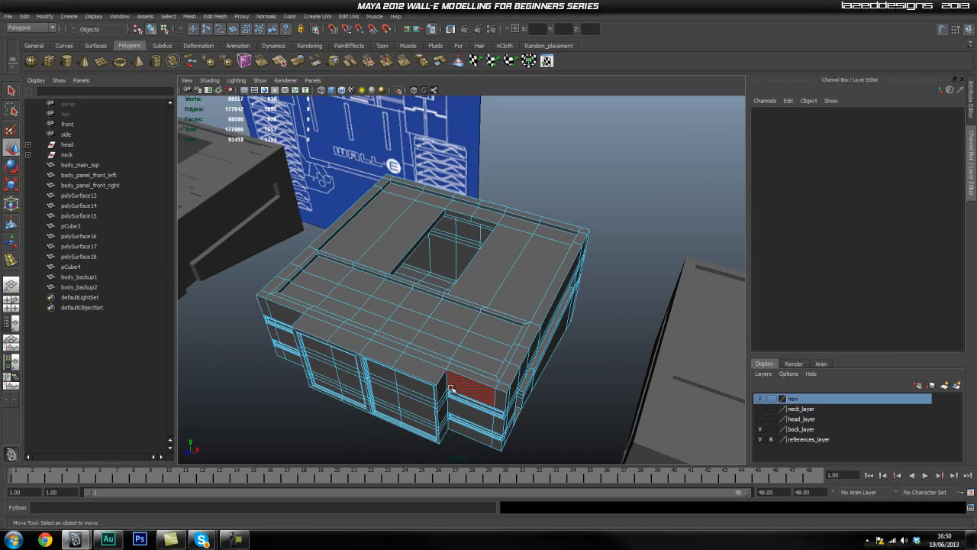
left_click_drag(397, 367, 417, 339, "alt")
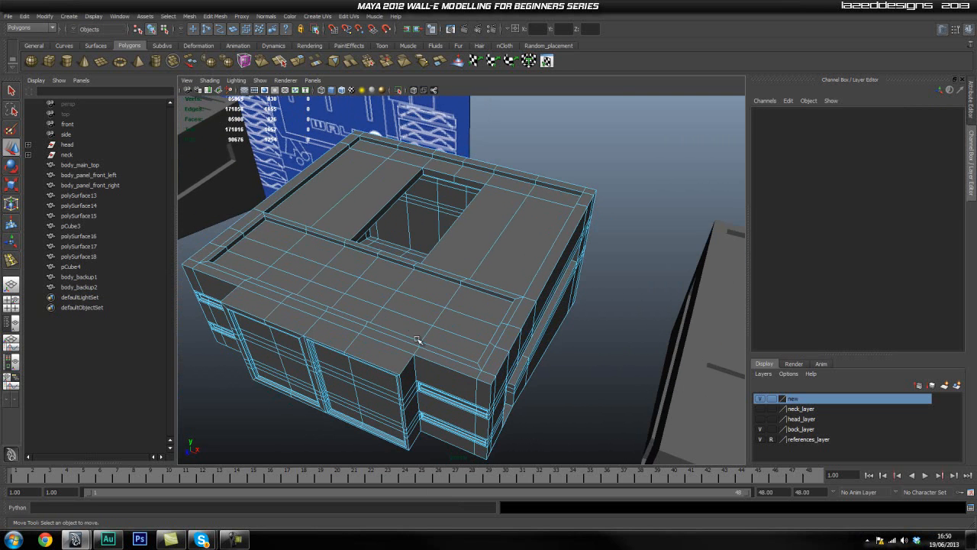
left_click(447, 361)
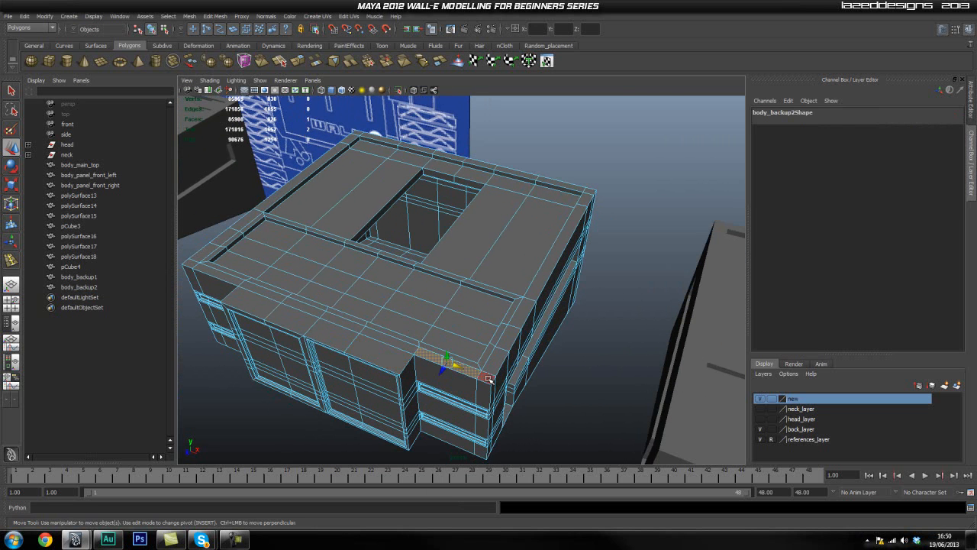
left_click(509, 337, "shift")
left_click(522, 312, "shift")
left_click(584, 216, "shift")
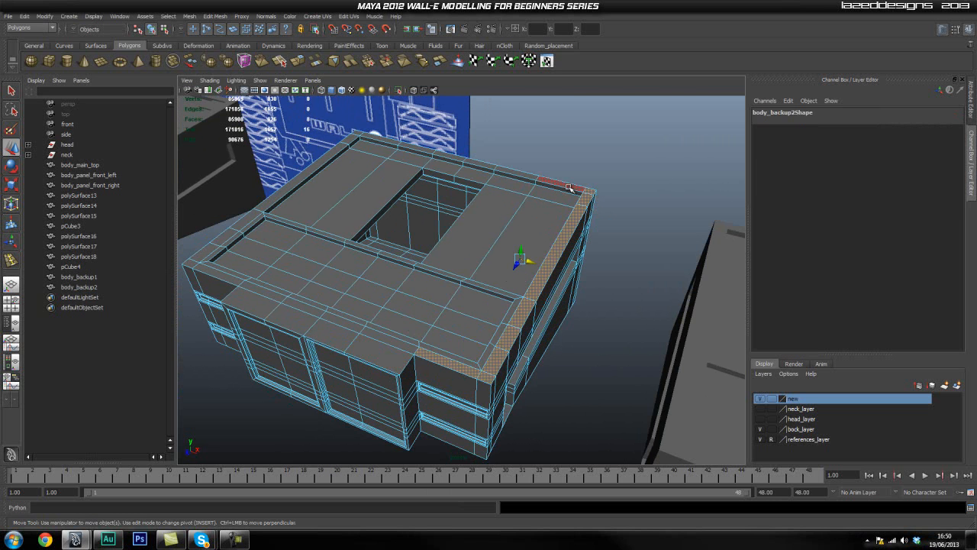
left_click_drag(420, 245, 394, 284, "alt")
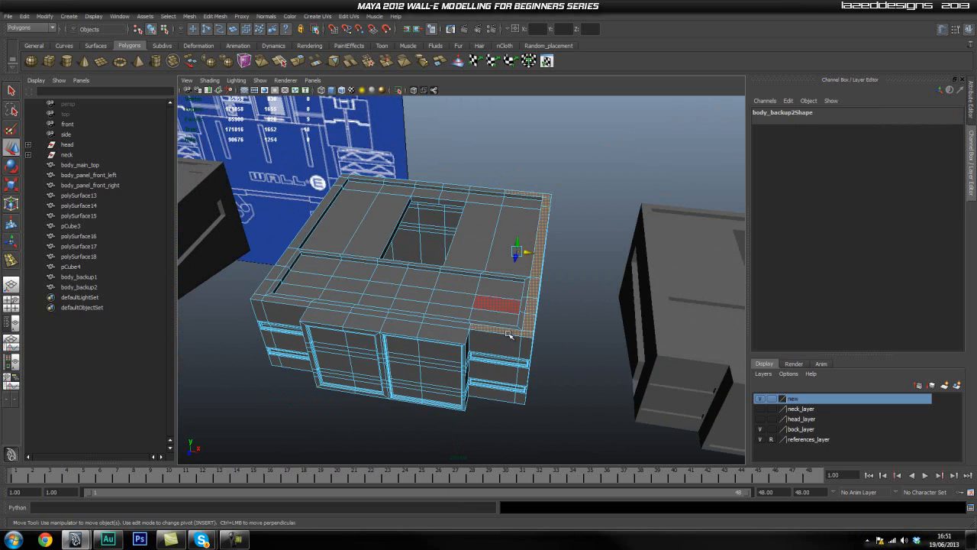
left_click(190, 16)
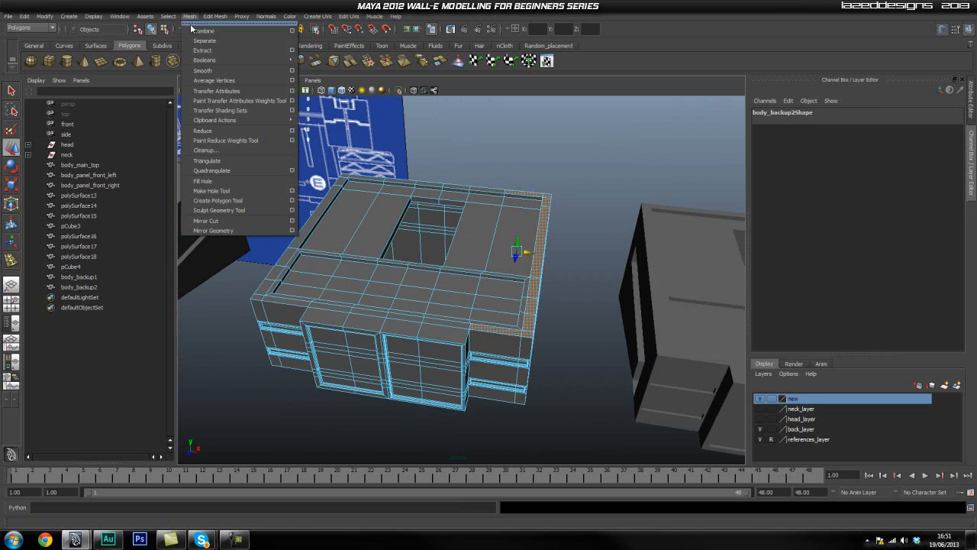
left_click(207, 54)
left_click_drag(375, 154, 307, 121, "alt")
Move the extracted strip, polySurface20, out of the body_backup2 group to the scene's top level
left_click(27, 288)
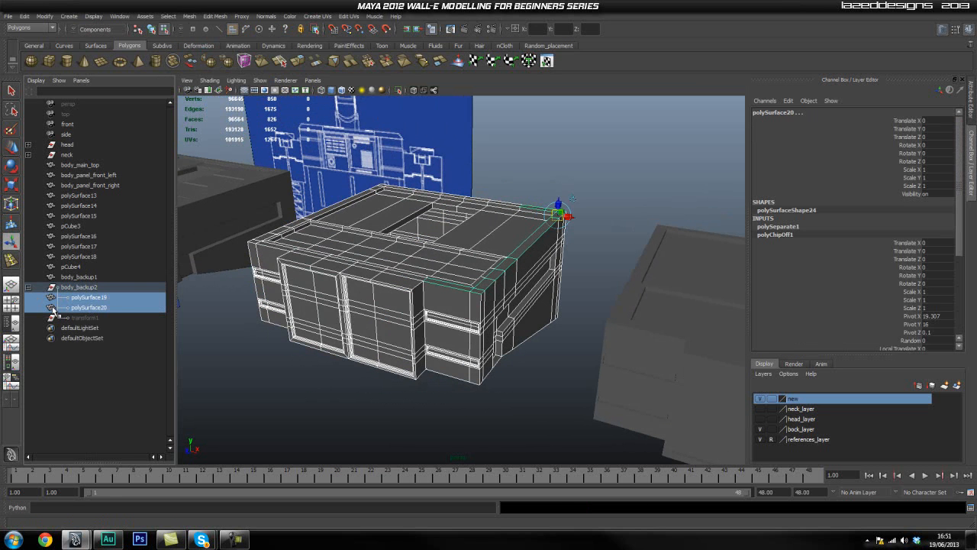
left_click(90, 308)
middle_click_drag(83, 312, 92, 370)
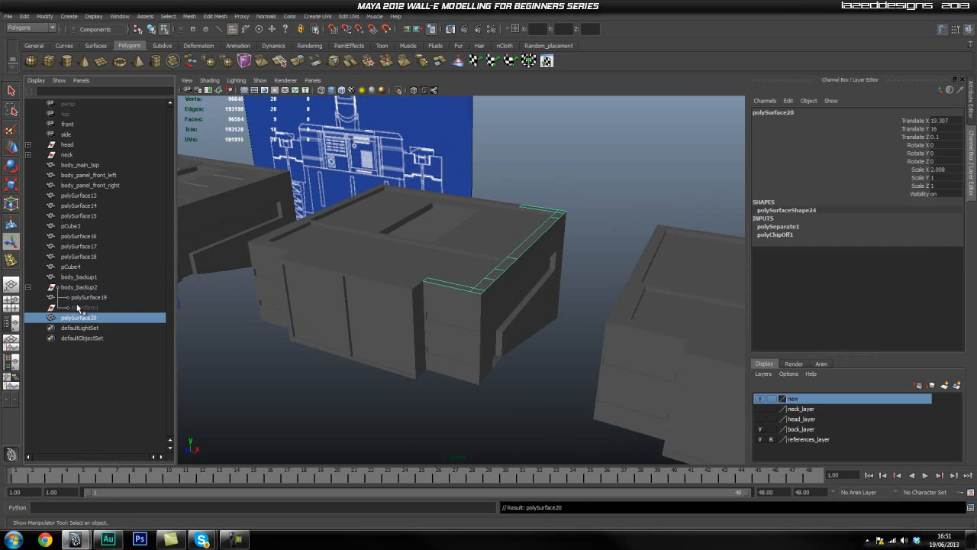
Delete all construction history in the scene and remove the leftover body_backup2 group
left_click(90, 288)
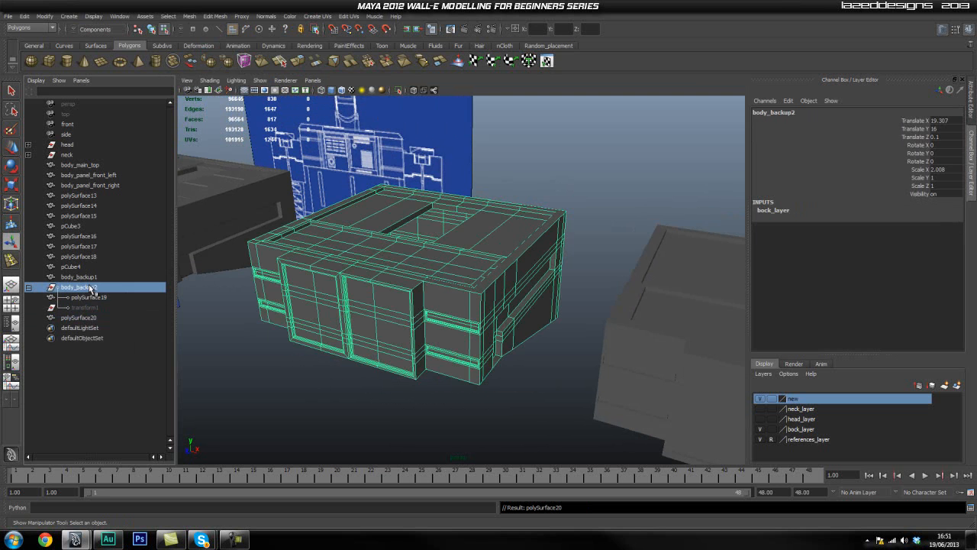
left_click(32, 16)
mouse_move(102, 130)
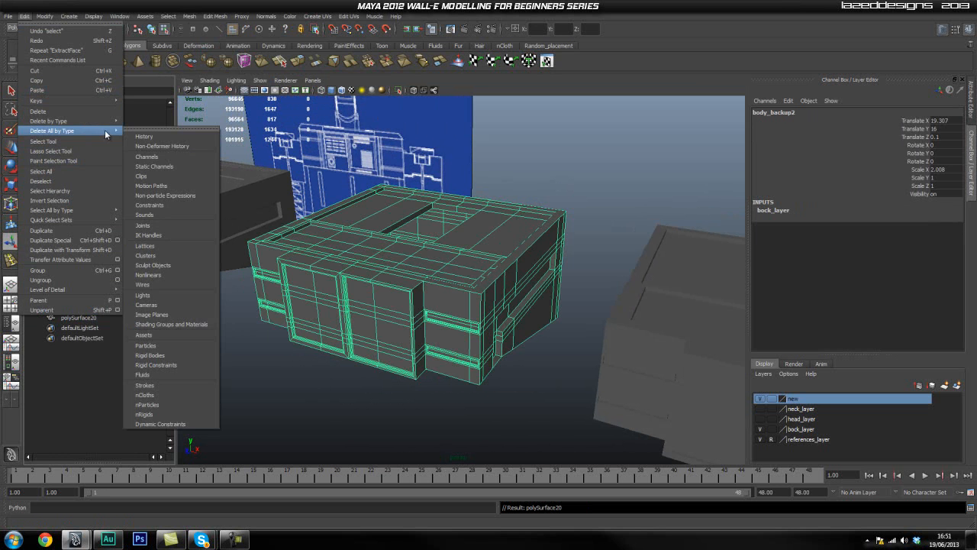
left_click(170, 137)
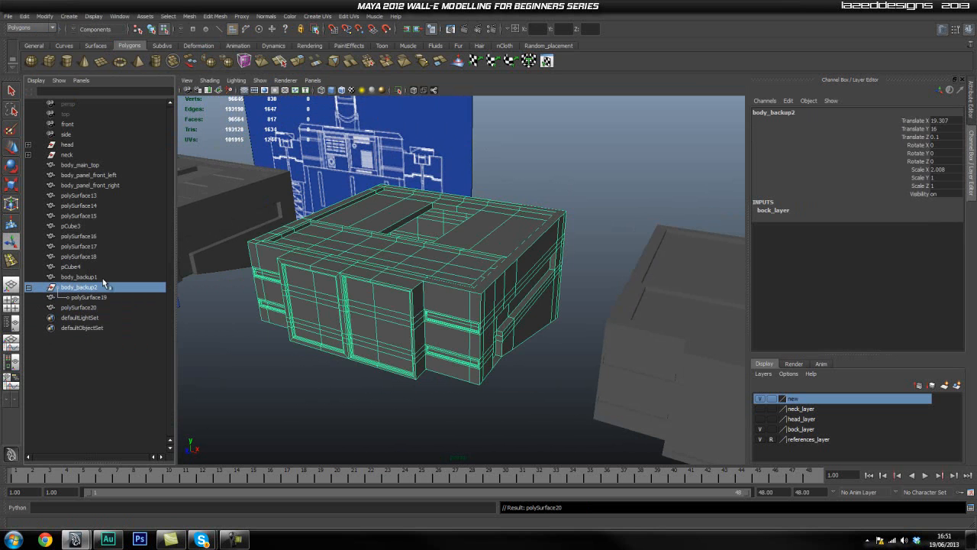
key("Delete")
Delete the four dividing edges across the long side of the extracted strip, keeping the corner edges
left_click(487, 276)
left_click_drag(442, 288, 295, 320, "alt")
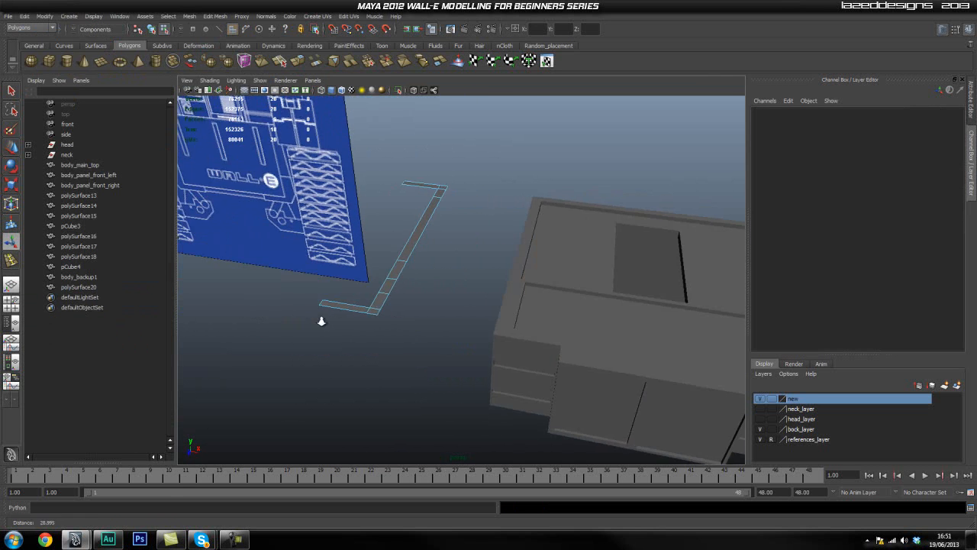
right_click_drag(295, 319, 323, 297, "alt")
left_click_drag(323, 297, 339, 303, "alt")
right_click_drag(367, 311, 367, 287)
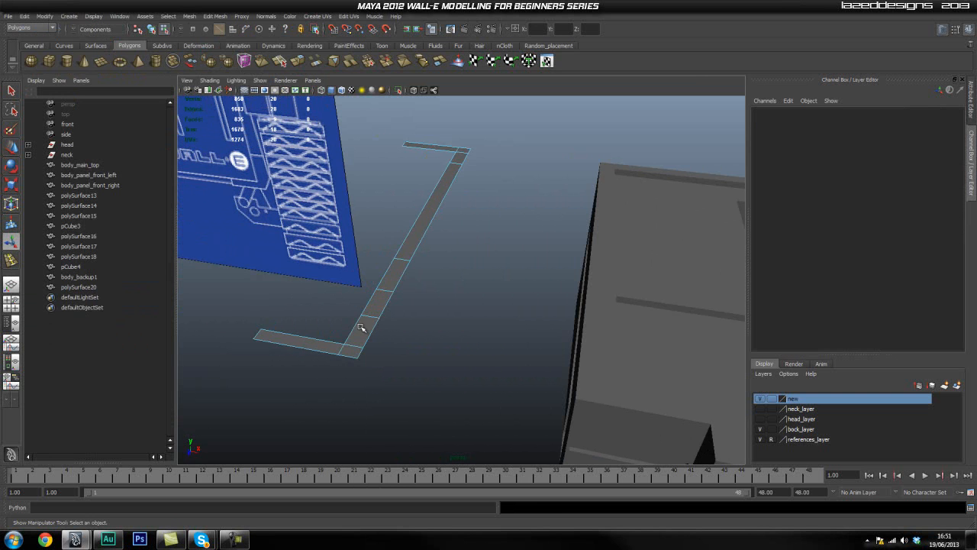
left_click(369, 316)
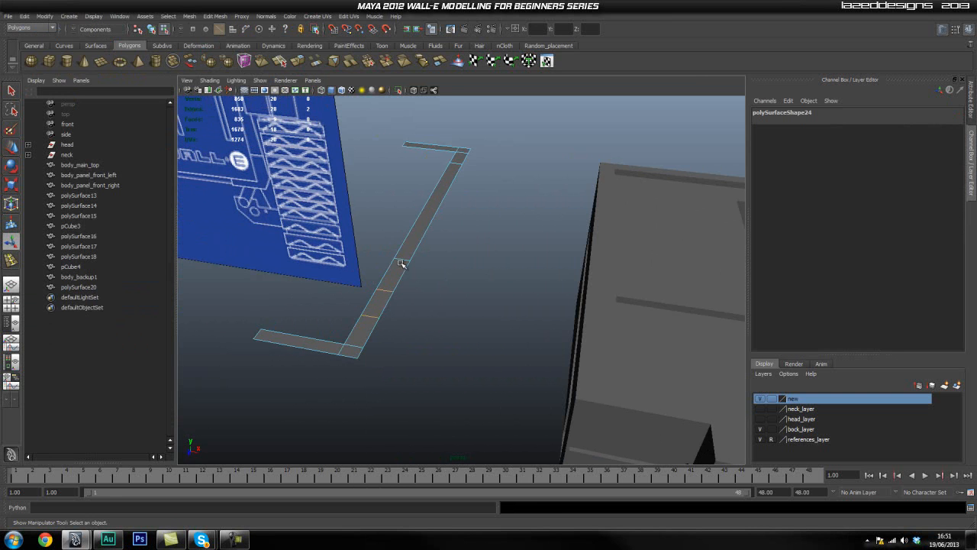
left_click_drag(432, 221, 433, 257, "alt")
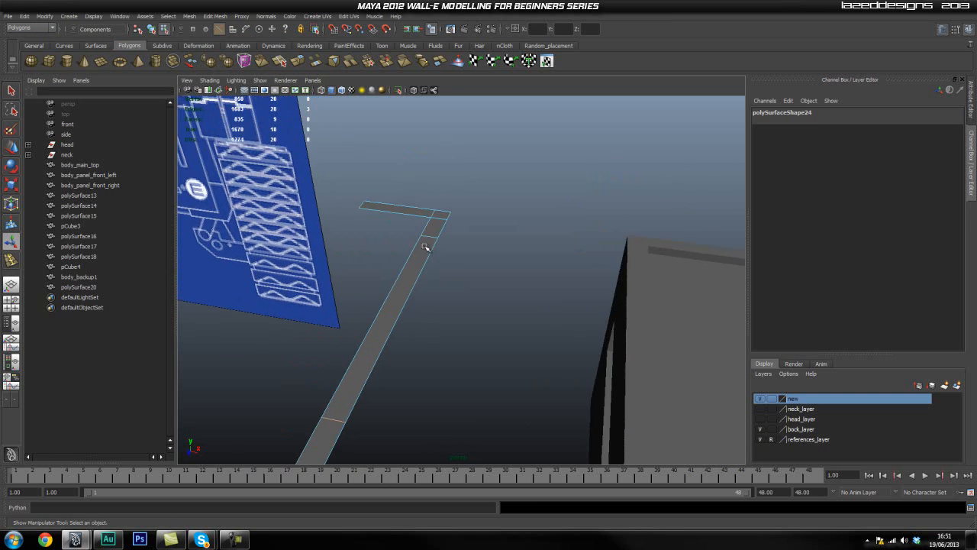
right_click_drag(419, 271, 379, 285, "shift")
left_click_drag(380, 285, 412, 294, "alt")
Return to object mode and move the strip onto the main body's top edge, at about X 0.089
right_click_drag(411, 294, 458, 280)
key("w")
left_click_drag(303, 253, 450, 194, "alt")
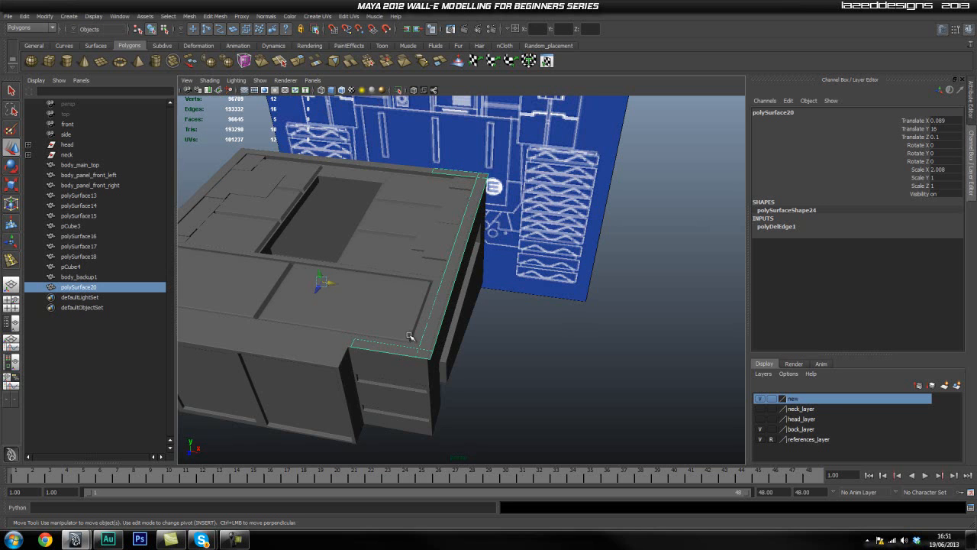
In the top view, pull the strip's front vertices flush with the front panels and its short end's vertices slightly over the panel's side
key("space")
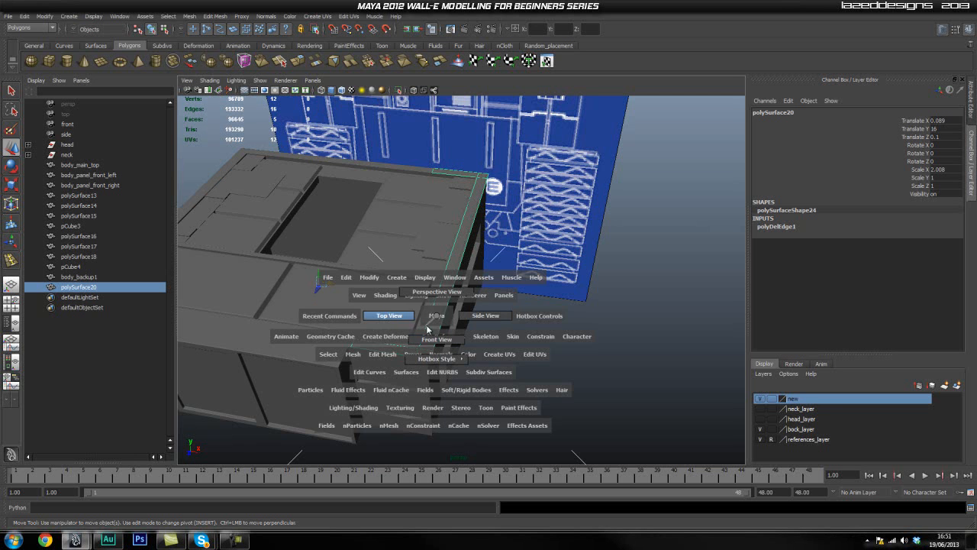
left_click_drag(436, 315, 383, 320)
scroll(388, 327, "down", 8)
middle_click_drag(387, 327, 428, 235, "alt")
scroll(366, 280, "up", 5)
scroll(374, 308, "up", 1)
mouse_move(398, 309)
middle_mouse_down("alt")
mouse_move(430, 323)
mouse_move(404, 332)
mouse_move(397, 321)
middle_mouse_up("alt")
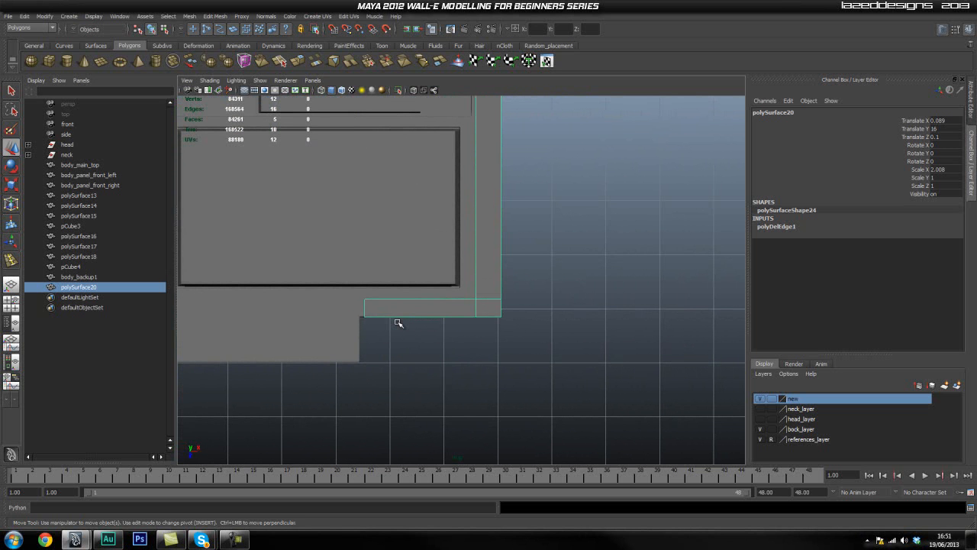
right_click(400, 319)
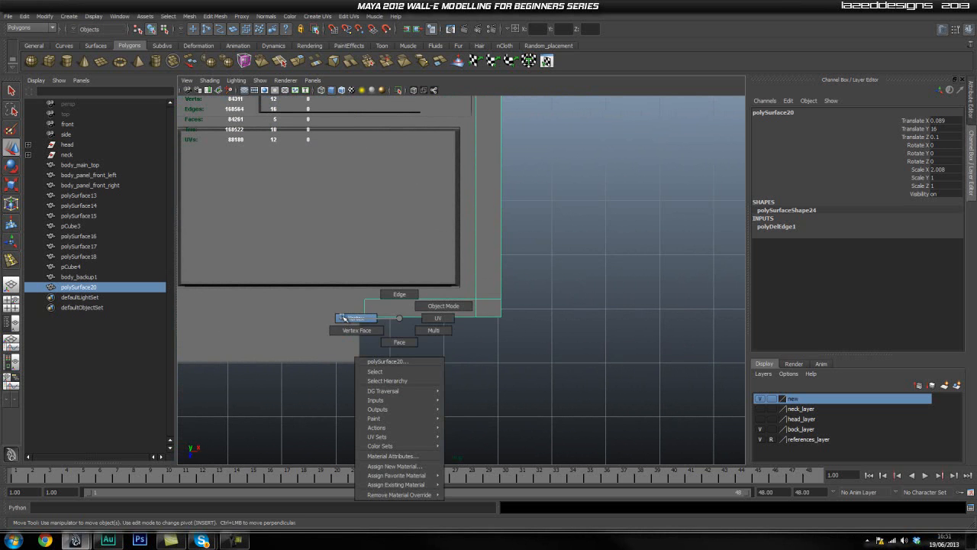
left_click(275, 322)
left_click_drag(446, 304, 549, 346)
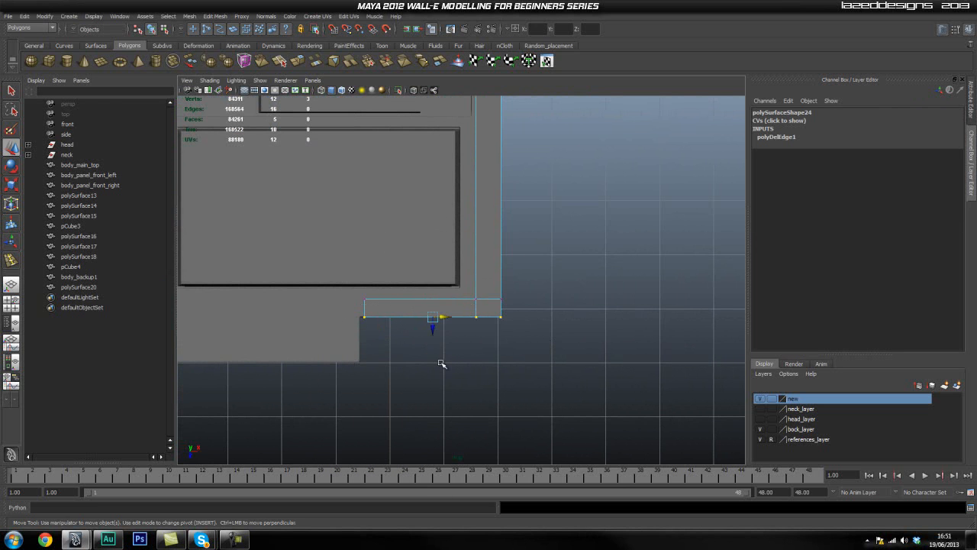
left_click_drag(434, 334, 435, 373)
left_click_drag(330, 301, 395, 392)
left_click_drag(376, 327, 373, 329)
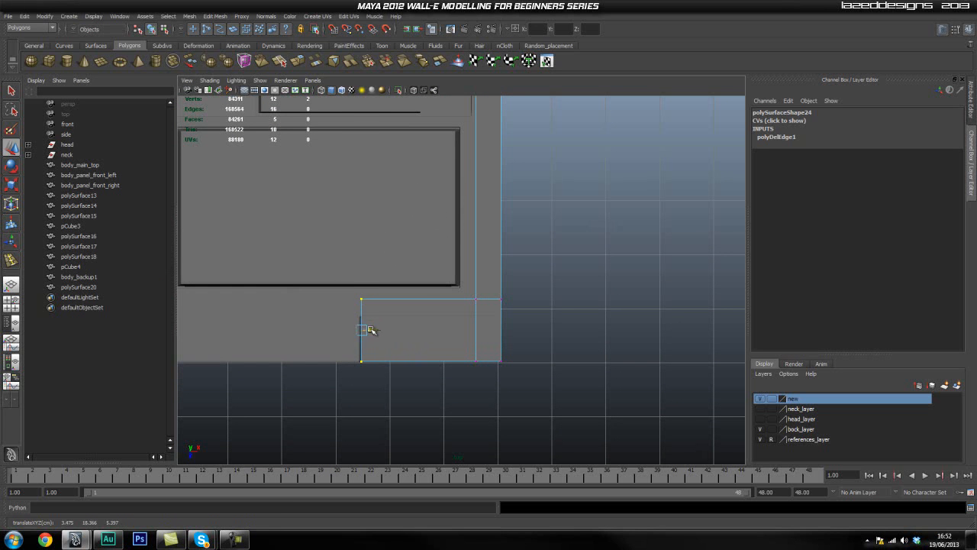
Move the rear row of vertices on the strip's front return forward to narrow that section
left_click_drag(291, 265, 557, 326)
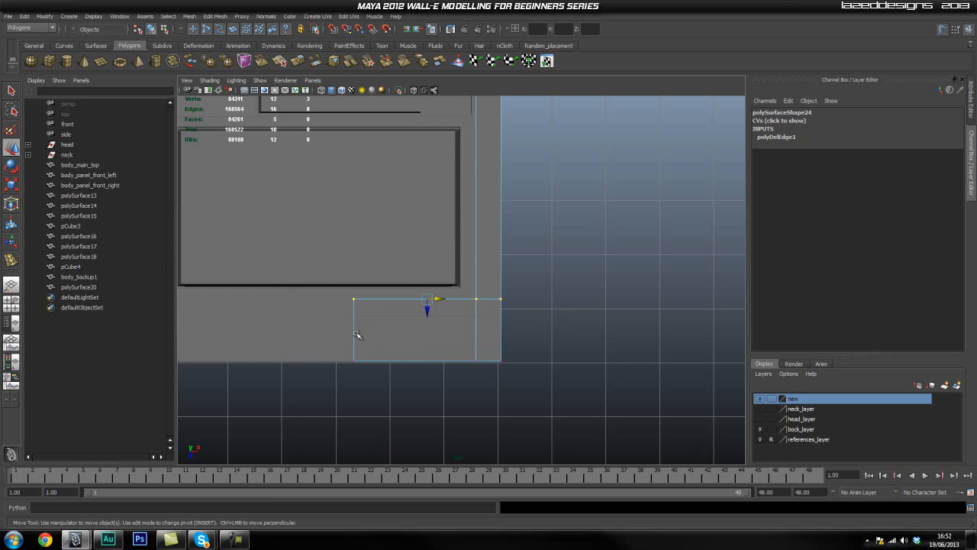
key("F8")
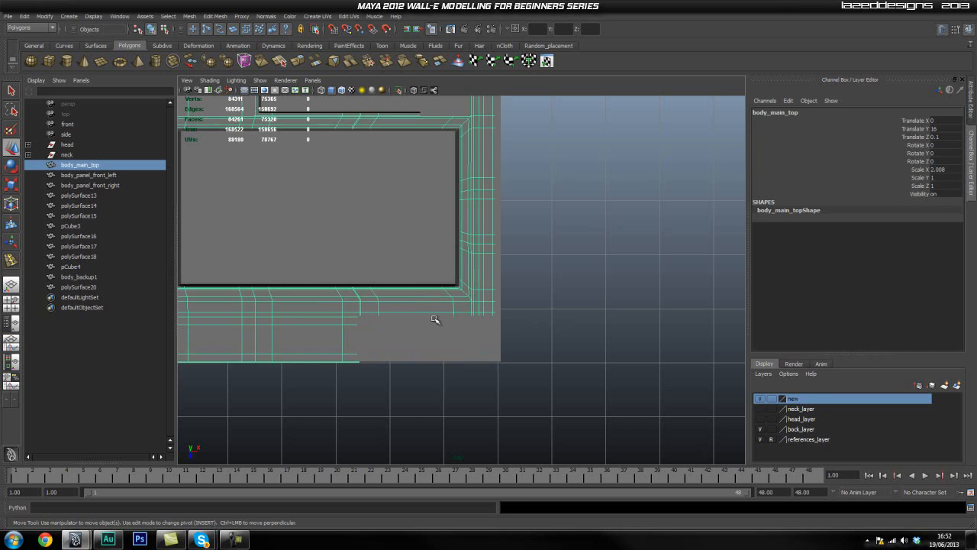
left_click(501, 331)
right_click_drag(482, 326, 432, 325)
left_click_drag(310, 286, 572, 322)
mouse_move(429, 312)
left_mouse_down()
mouse_move(428, 364)
mouse_move(430, 326)
left_mouse_up()
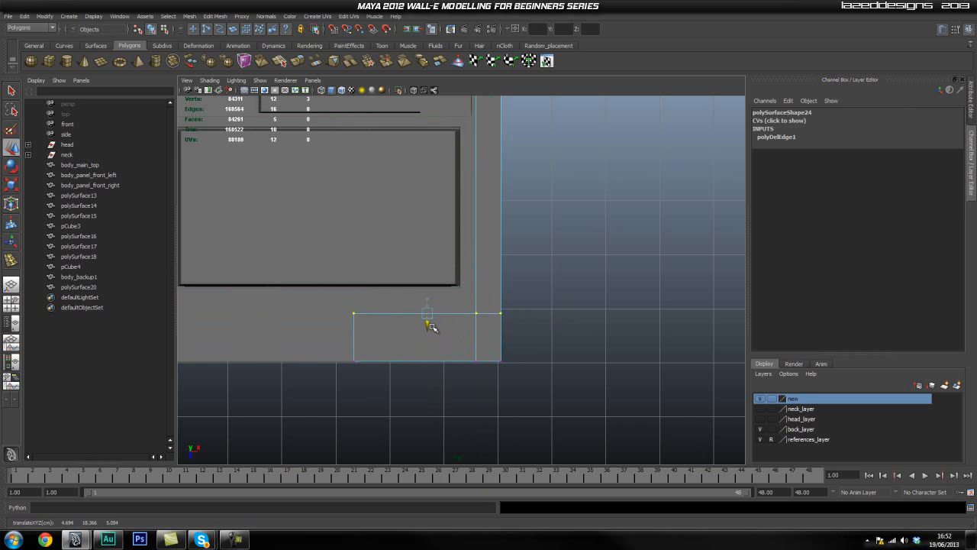
Deselect the strip's vertices and return from the top view to the perspective view of the body
left_click(598, 333)
middle_click_drag(505, 270, 449, 397, "alt")
scroll(462, 344, "down", 3)
left_click(449, 327)
key("space")
left_click_drag(448, 329, 457, 314)
left_click_drag(487, 368, 478, 349, "alt")
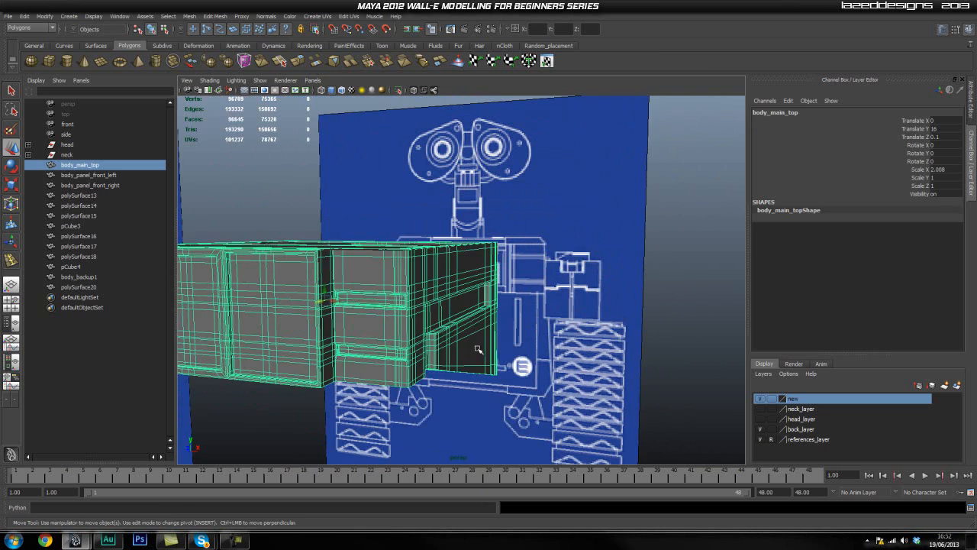
Pull the vertices along the rear end of the strip slightly past the body's back edge
left_click(535, 353)
left_click_drag(397, 305, 400, 336, "alt")
scroll(344, 366, "up", 3)
left_click(403, 130)
left_click_drag(448, 280, 431, 331, "alt")
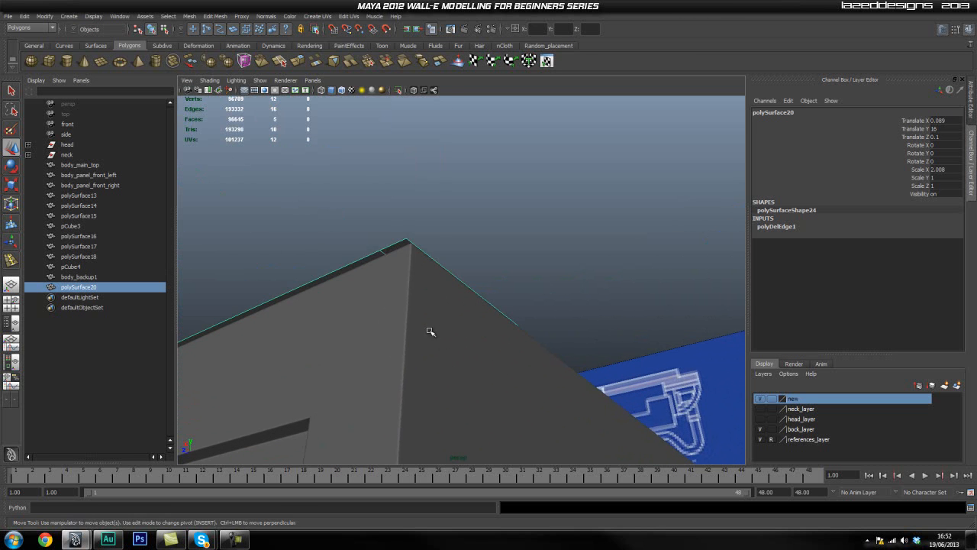
right_click(382, 255)
left_click(476, 284)
left_click_drag(476, 283, 338, 272, "alt")
left_click_drag(596, 352, 589, 364)
left_click_drag(480, 384, 488, 339, "alt")
left_click_drag(463, 292, 458, 288)
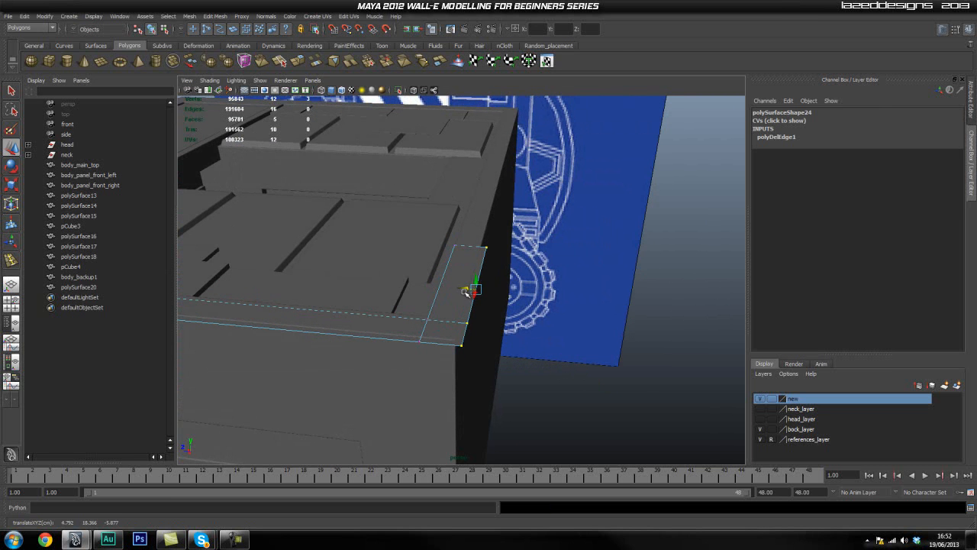
left_click(585, 293)
Move the inner row of vertices on the strip's rear return slightly backward to narrow that section
left_click_drag(578, 295, 588, 316, "alt")
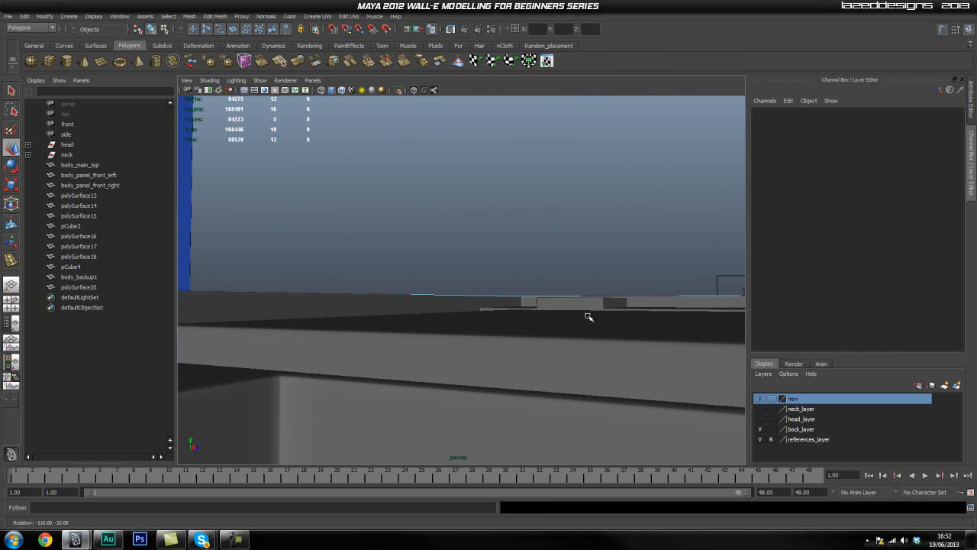
right_click_drag(588, 315, 460, 308, "alt")
left_click_drag(461, 307, 459, 347, "alt")
right_click_drag(460, 348, 723, 356, "alt")
left_click_drag(724, 356, 481, 385, "alt")
scroll(482, 384, "down", 1)
right_click_drag(542, 345, 496, 346)
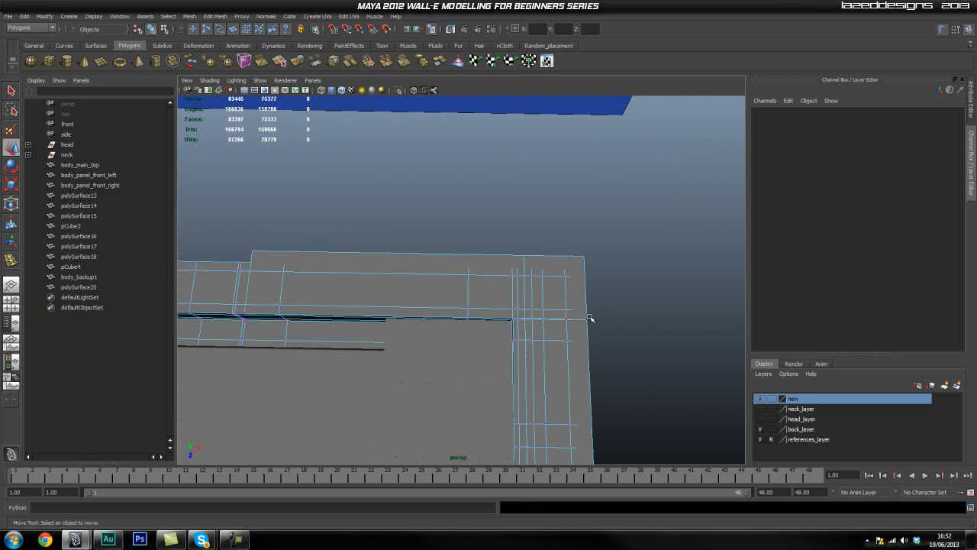
right_click_drag(611, 344, 529, 342)
left_click(582, 308)
left_click(617, 320)
left_click(568, 333)
left_click(582, 335)
left_click(637, 319)
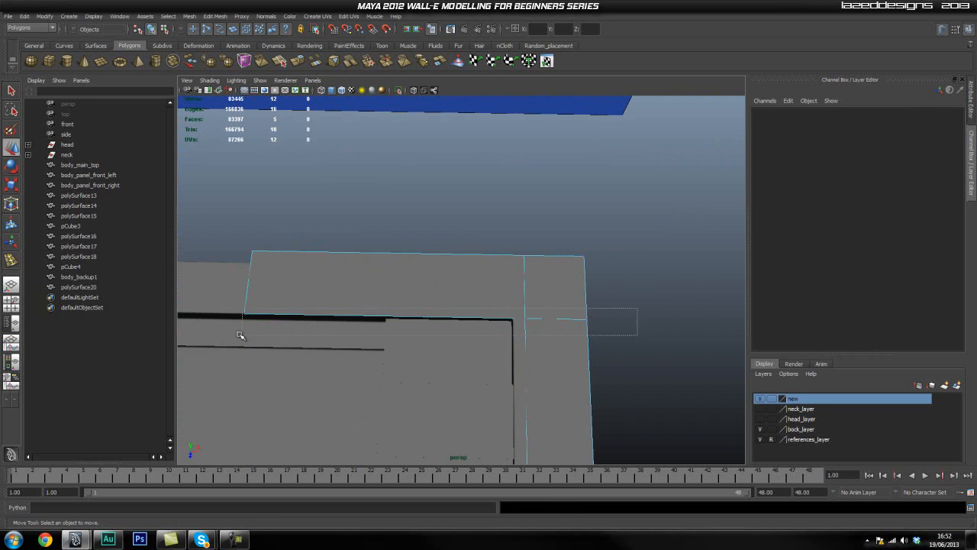
left_click_drag(202, 334, 202, 333)
left_click_drag(415, 330, 414, 326)
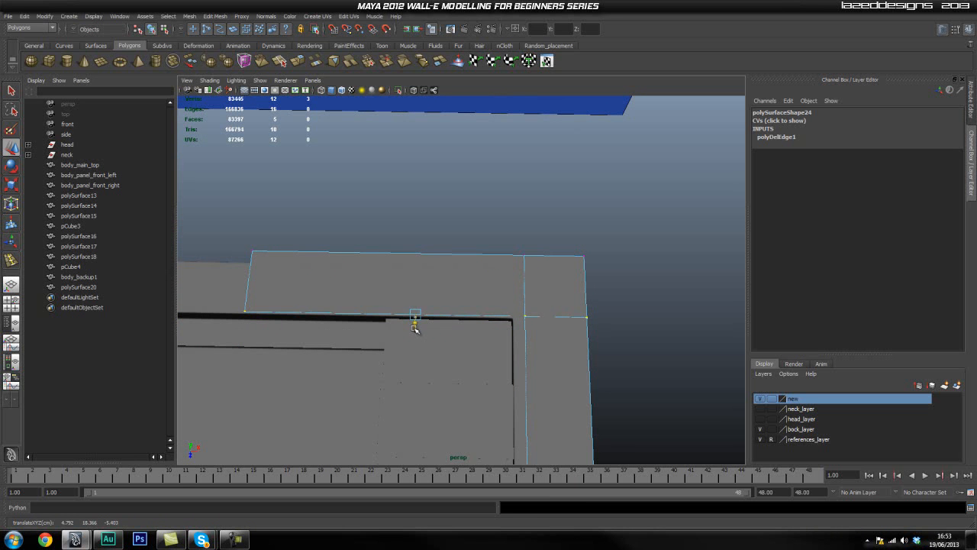
left_click(625, 333)
Select all five faces of the strip, from the front return along the side to the rear return
scroll(618, 362, "down", 4)
middle_click_drag(534, 453, 522, 408, "alt")
scroll(519, 382, "down", 3)
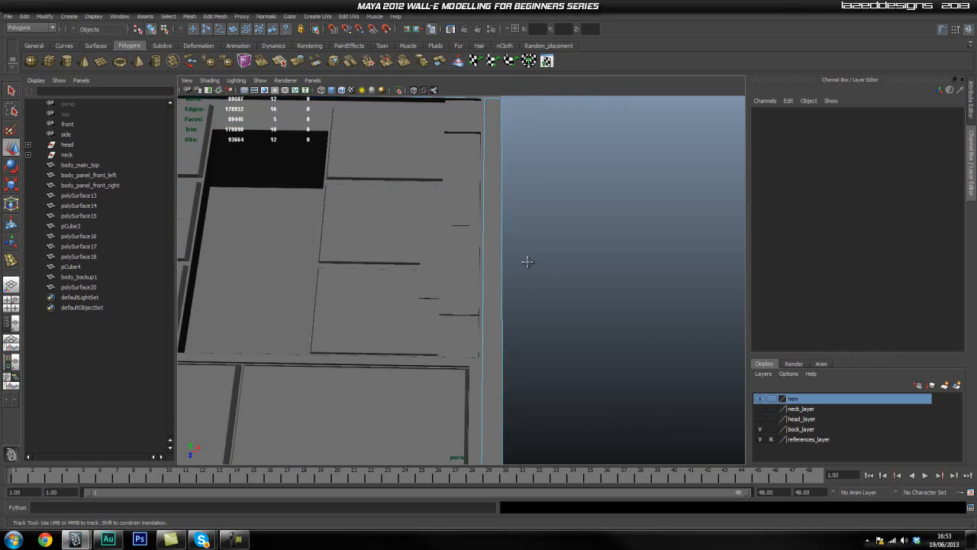
middle_click_drag(514, 332, 504, 281, "alt")
left_click_drag(505, 281, 426, 315, "alt")
left_click_drag(429, 317, 409, 412, "alt")
right_click_drag(409, 412, 421, 384)
left_click(426, 404)
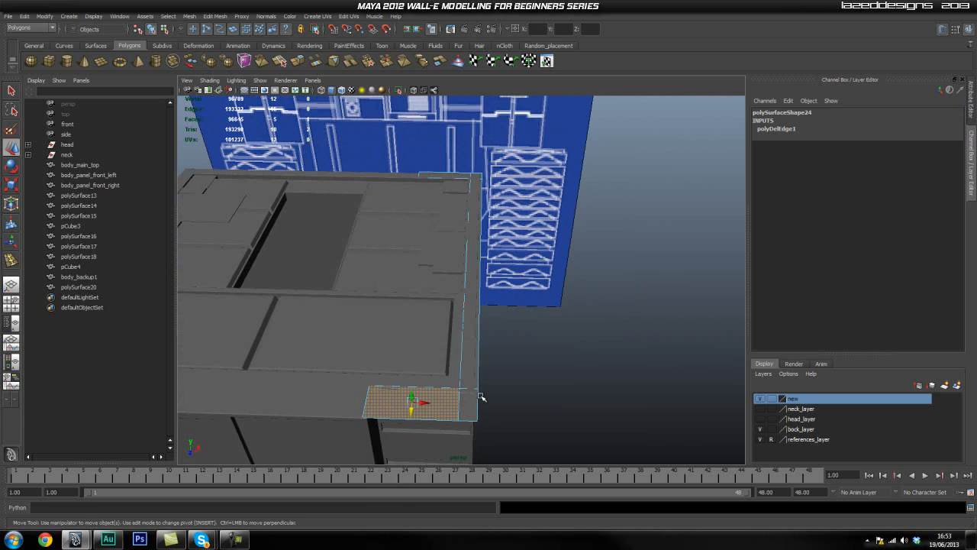
left_click(473, 372, "shift")
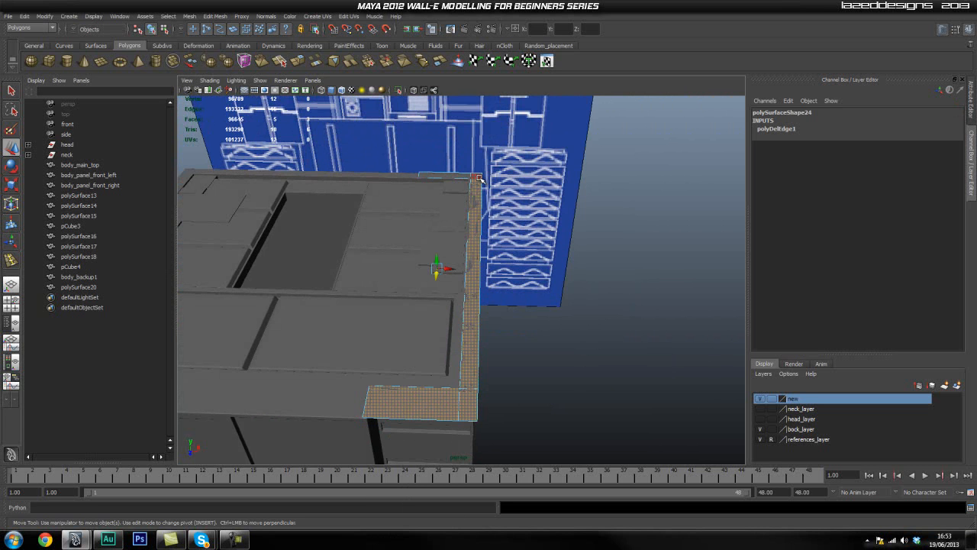
left_click(450, 179, "shift")
Float the Edit Mesh commands beside the model and extrude the selected strip faces with a thickness of -0.2
left_click(214, 16)
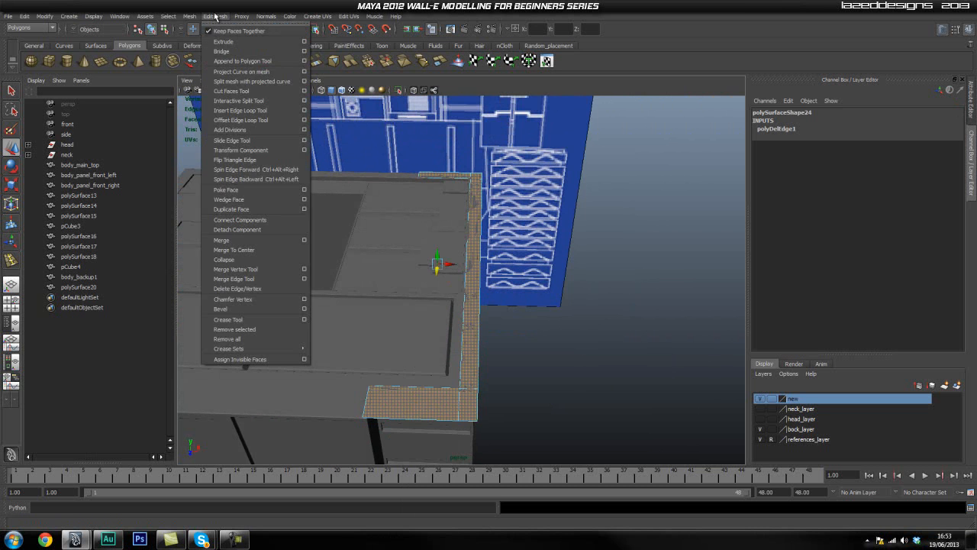
left_click(229, 23)
left_click_drag(668, 200, 667, 130)
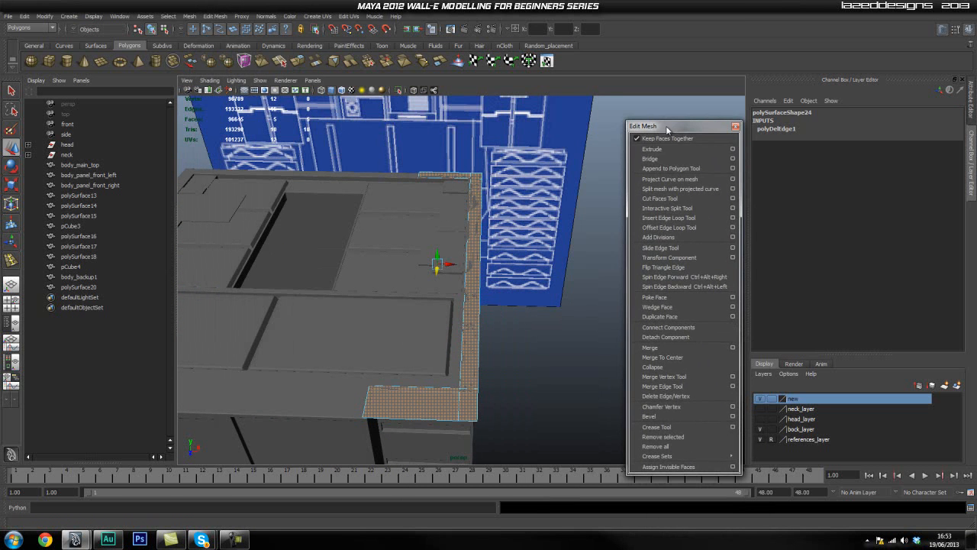
left_click(668, 150)
left_click_drag(569, 300, 449, 277, "alt")
right_click_drag(449, 278, 482, 297, "alt")
scroll(899, 313, "down", 3)
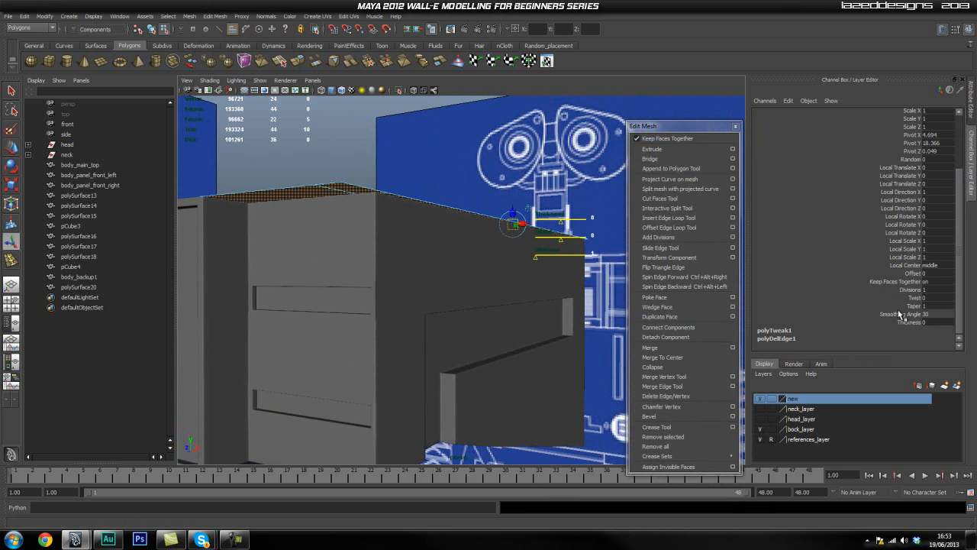
left_click(908, 322)
mouse_move(523, 234)
middle_mouse_down()
mouse_move(525, 196)
mouse_move(532, 219)
middle_mouse_up()
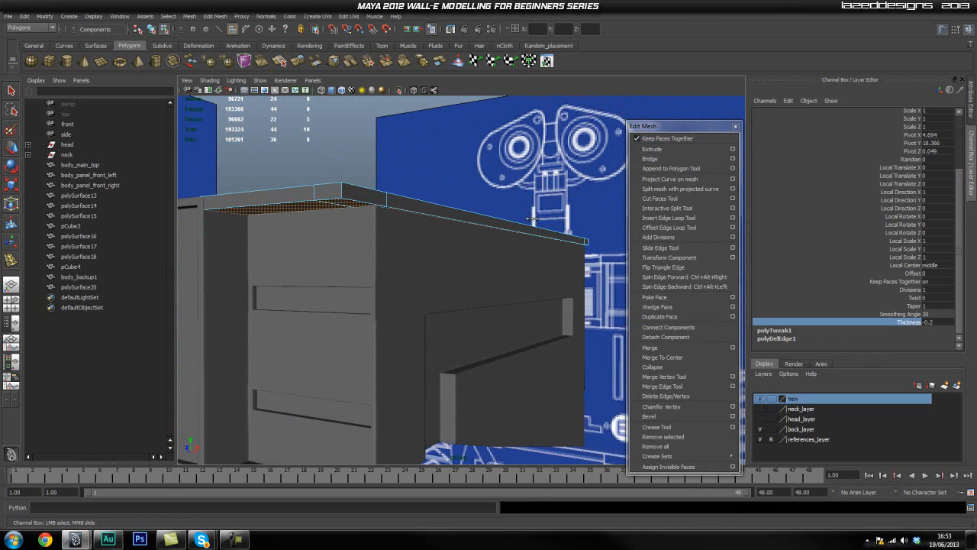
left_click_drag(532, 219, 340, 308, "alt")
key("t")
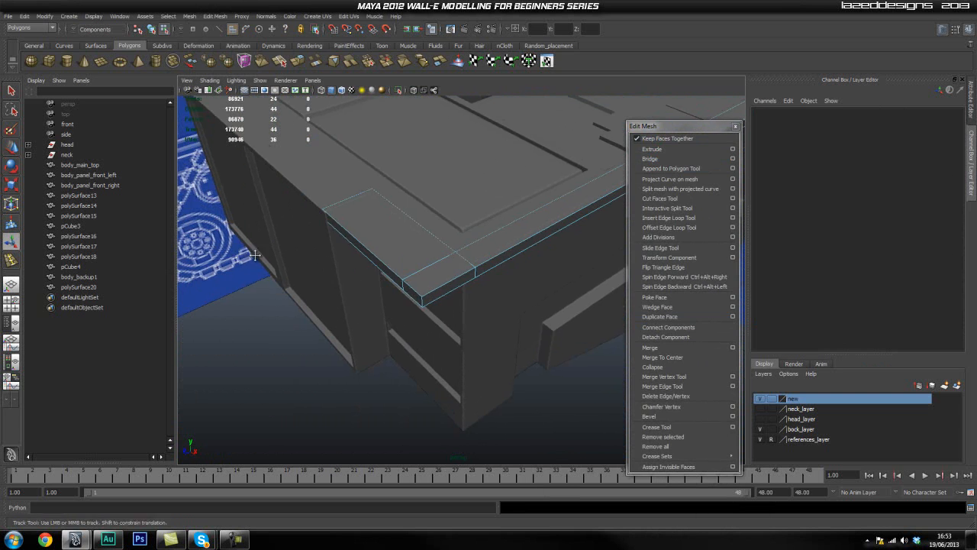
Return to object mode and examine how the thickened strip's front end meets the body's front panels
left_click_drag(249, 257, 348, 252, "alt")
right_click_drag(445, 267, 313, 374)
left_click(338, 221)
left_click_drag(337, 220, 528, 298, "alt")
scroll(489, 292, "up", 5)
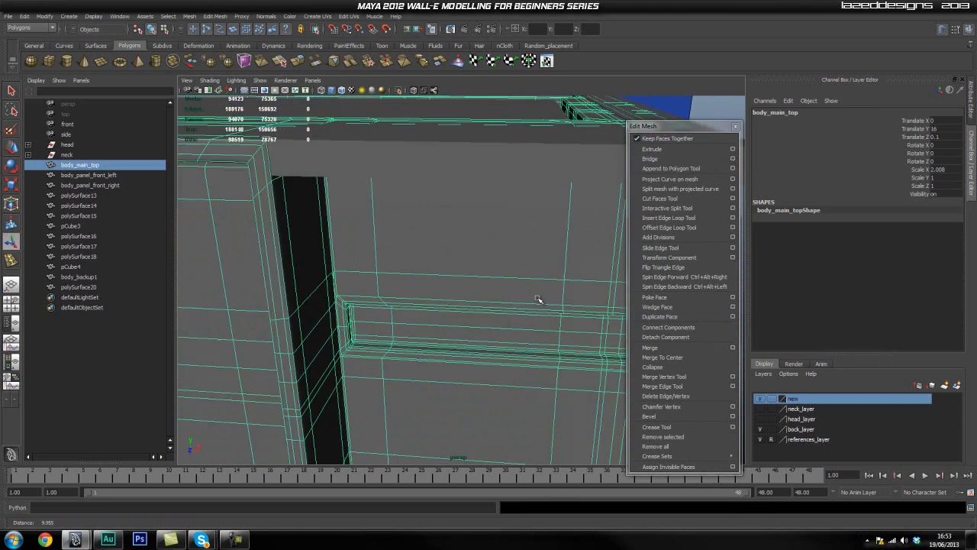
left_click_drag(344, 253, 399, 290, "alt")
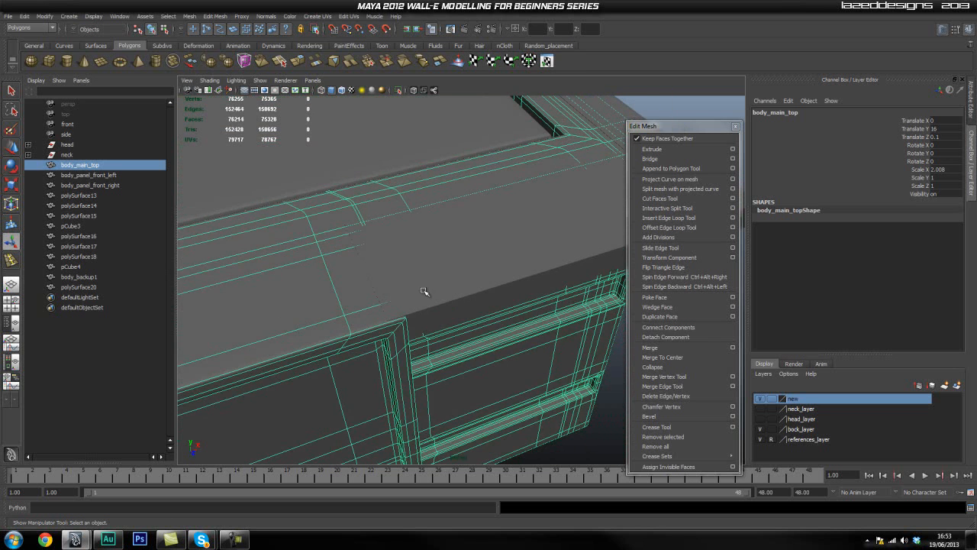
left_click(405, 330)
left_click_drag(410, 326, 419, 318, "alt")
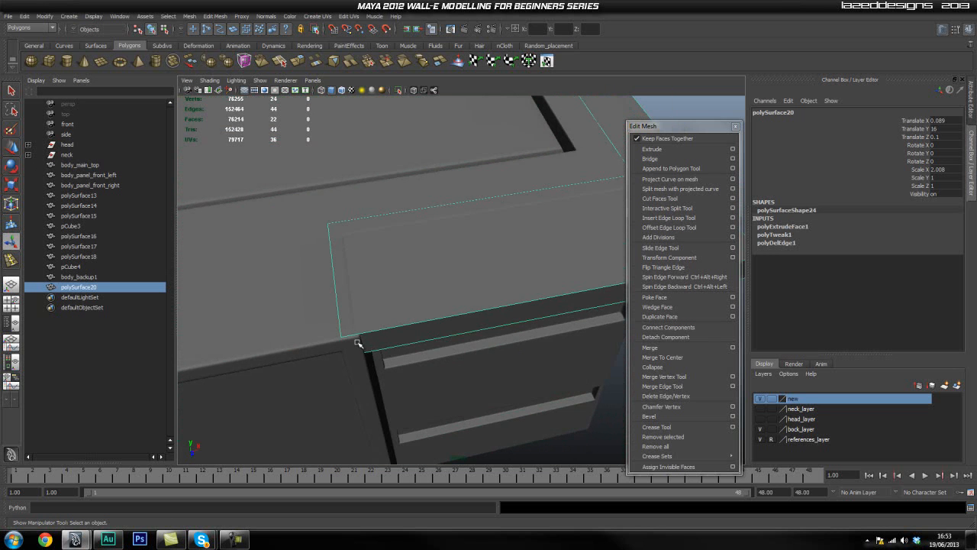
Pull the six vertices on the strip's front face slightly forward beyond the front panels
right_click_drag(390, 333, 354, 331)
scroll(366, 333, "down", 2)
left_click_drag(447, 343, 410, 345, "alt")
left_click_drag(520, 349, 635, 359)
left_click_drag(469, 359, 520, 365, "alt")
key("w")
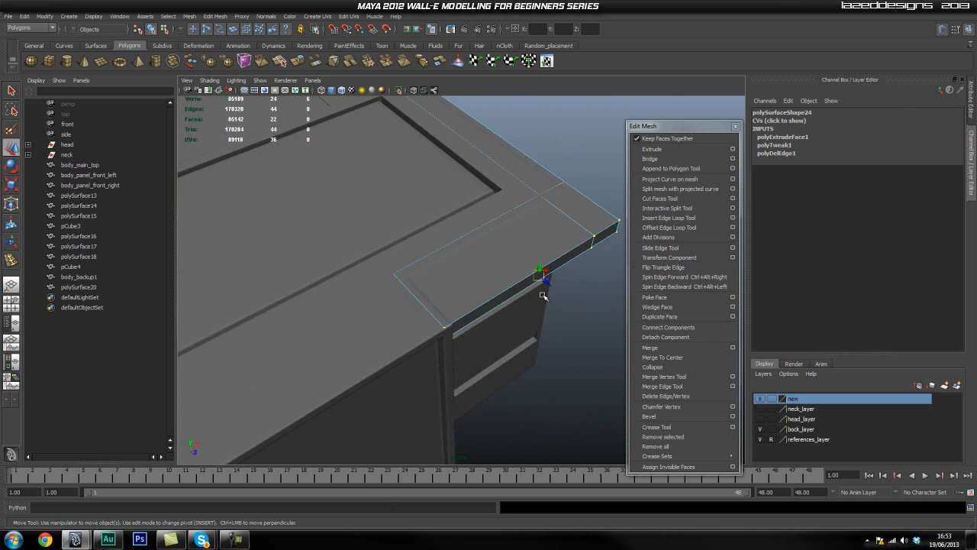
left_click_drag(544, 279, 545, 280)
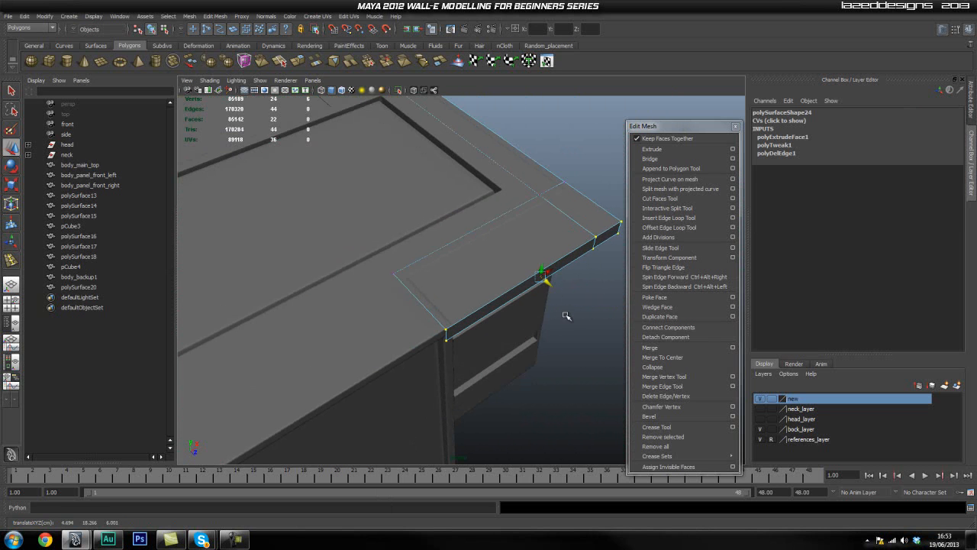
left_click(480, 360)
Nudge the four vertices at the short end of the strip's front return slightly along X toward the corner
left_click_drag(481, 360, 480, 321, "alt")
right_click_drag(479, 320, 523, 307)
left_click(596, 303)
left_click_drag(448, 306, 410, 246, "alt")
left_click_drag(389, 180, 370, 261, "alt")
left_click(313, 242)
scroll(310, 251, "down", 4)
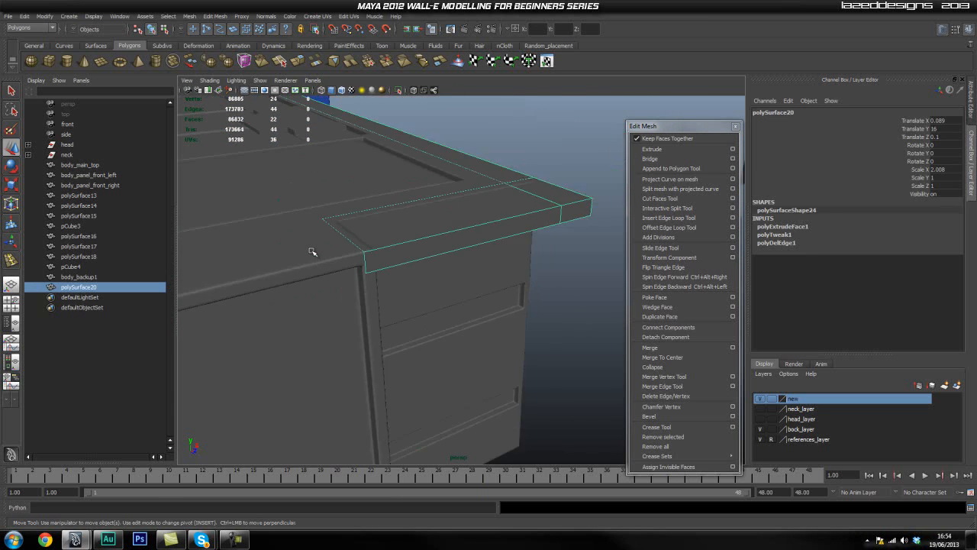
right_click_drag(380, 251, 337, 264)
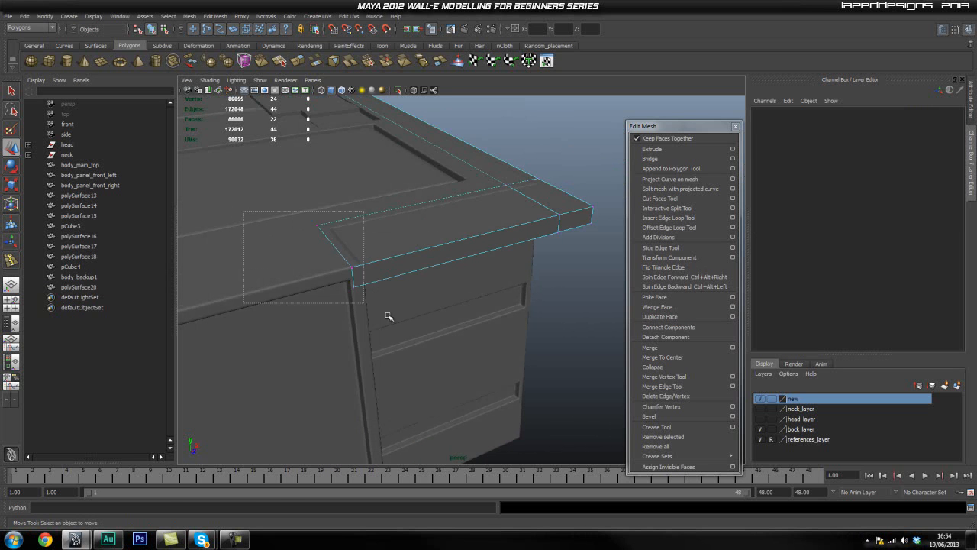
left_click_drag(345, 251, 346, 250)
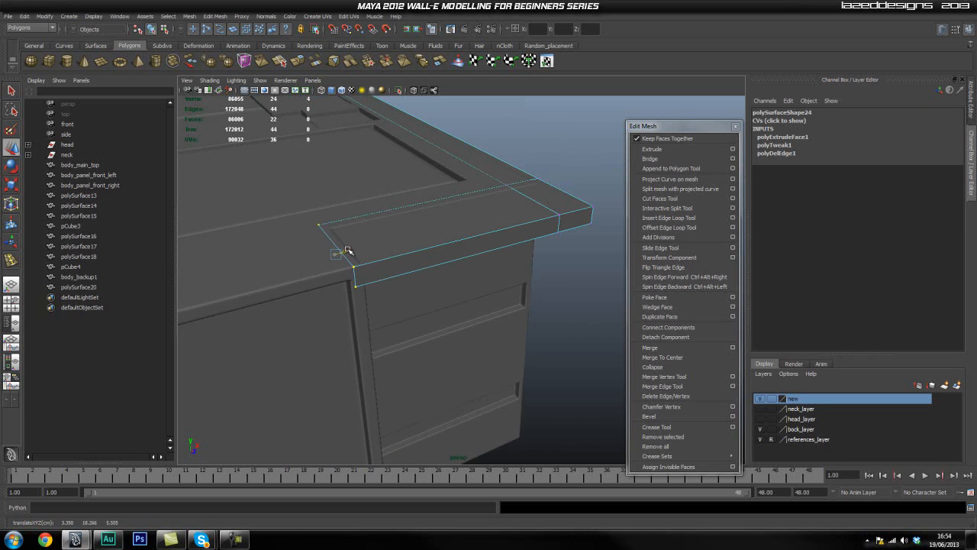
Return to object mode and raise the whole strip to Translate Y 16.079
left_click_drag(317, 252, 432, 287, "alt")
right_click_drag(432, 287, 451, 269)
left_click(469, 285)
left_click_drag(381, 269, 433, 253, "alt")
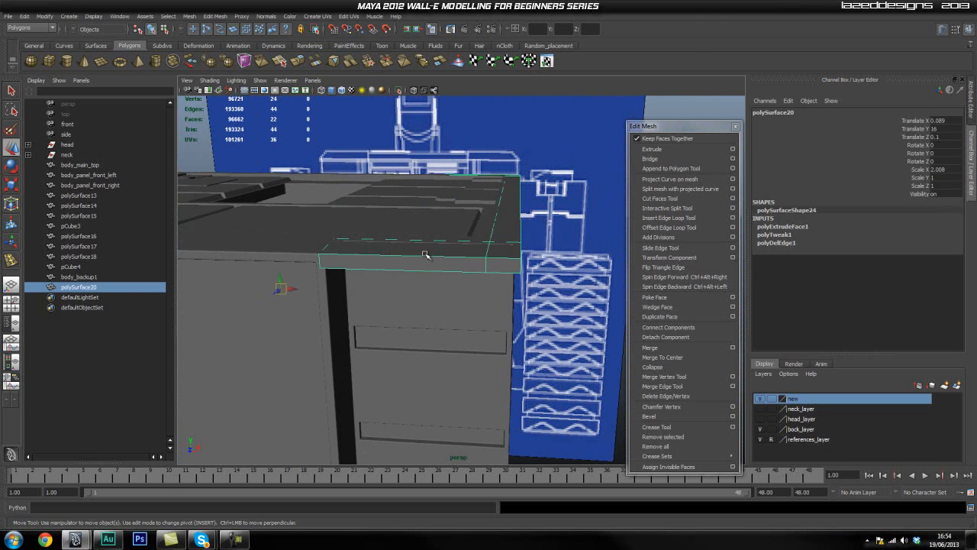
left_click_drag(277, 281, 278, 278)
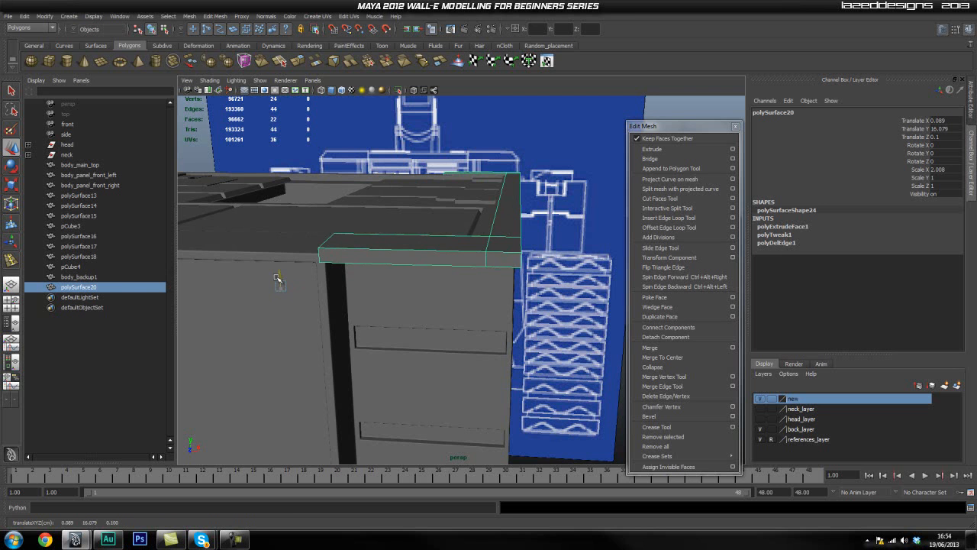
left_click(504, 283)
Select the underside face at the strip's rear corner
left_click_drag(497, 284, 384, 255, "alt")
right_click_drag(384, 256, 471, 265, "alt")
left_click_drag(471, 264, 483, 264, "alt")
left_click_drag(405, 148, 443, 191, "alt")
left_click_drag(556, 264, 283, 328, "alt")
middle_click_drag(283, 328, 496, 316, "alt")
left_click_drag(496, 317, 421, 302, "alt")
right_click_drag(422, 302, 468, 310, "alt")
middle_click_drag(375, 301, 416, 269, "alt")
left_click(411, 252)
right_click_drag(409, 245, 406, 269)
left_click(395, 254)
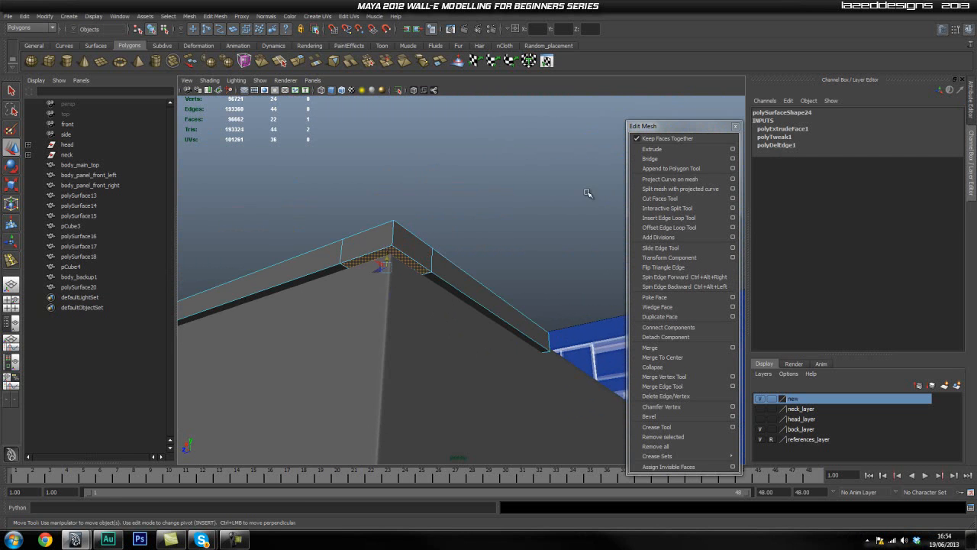
Extrude the rear corner's underside face downward with a thickness of -1.8 and return to object mode
left_click(670, 149)
left_click_drag(409, 217, 416, 233, "alt")
scroll(888, 323, "down", 4)
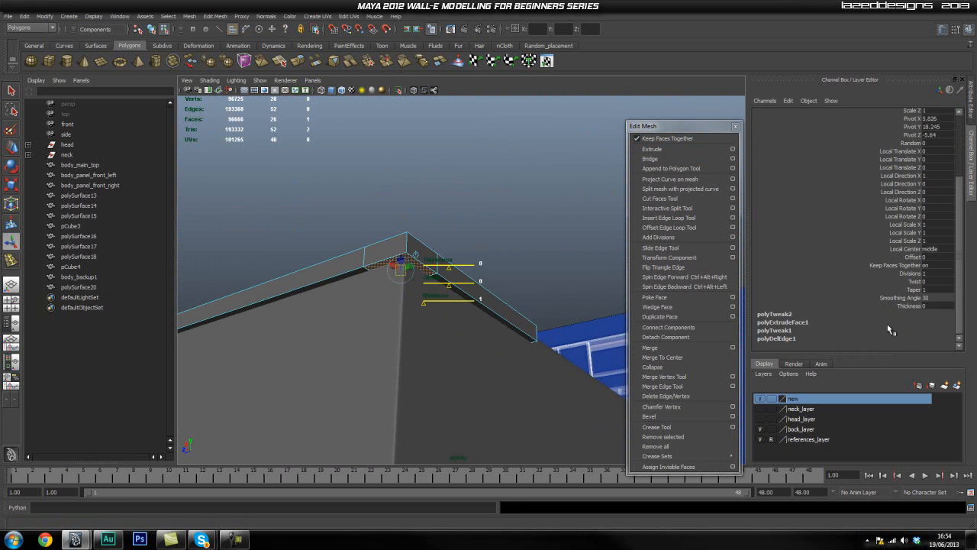
left_click(913, 306)
middle_click_drag(505, 244, 499, 248)
left_click_drag(500, 249, 467, 357, "alt")
scroll(469, 358, "down", 3)
middle_click_drag(469, 358, 468, 326, "alt")
left_click_drag(446, 342, 470, 349, "alt")
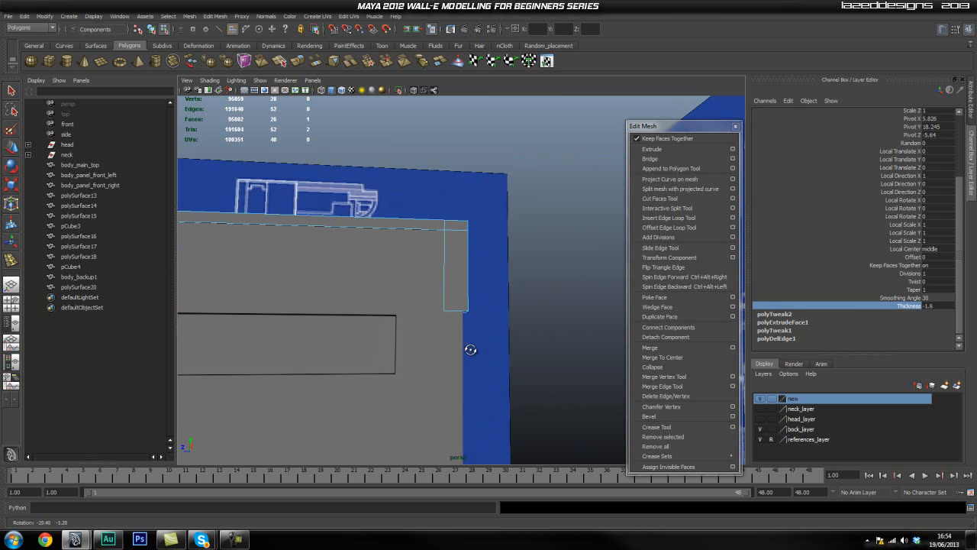
middle_click_drag(512, 311, 501, 310)
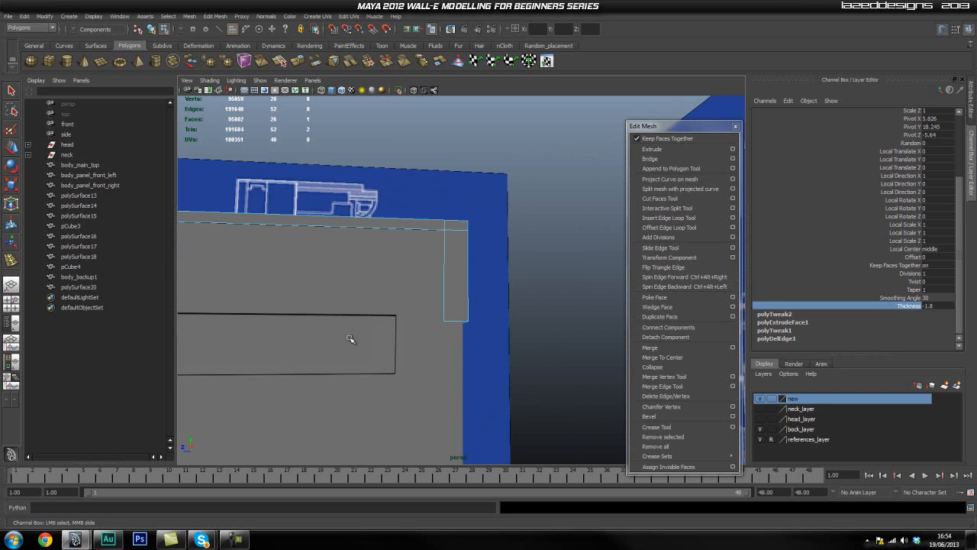
left_click_drag(403, 339, 539, 295, "alt")
right_click_drag(540, 295, 545, 290)
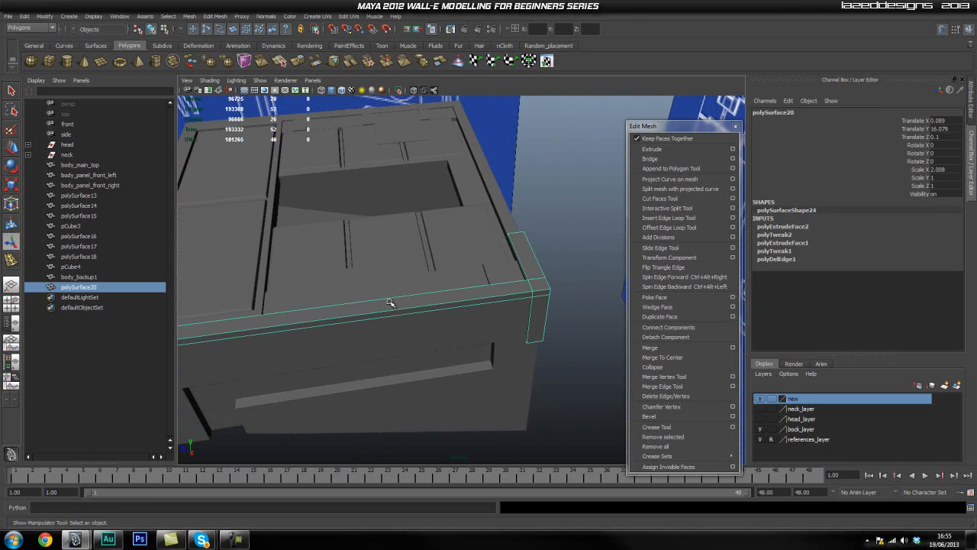
Insert two edge loops across the long side of the strip, marking off a short section near its middle
left_click_drag(416, 304, 371, 330, "alt")
left_click_drag(416, 304, 443, 311, "alt")
scroll(422, 275, "up", 3)
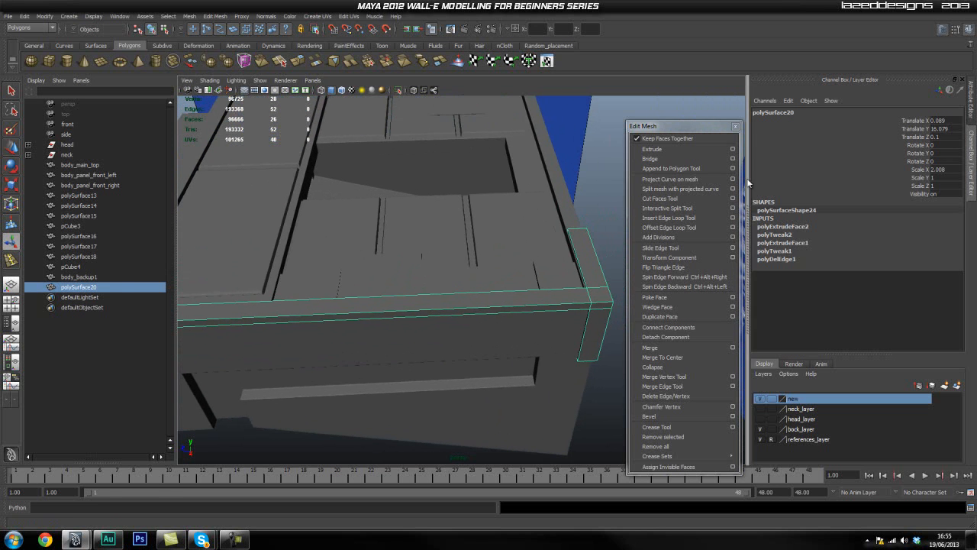
left_click_drag(485, 253, 494, 246, "alt")
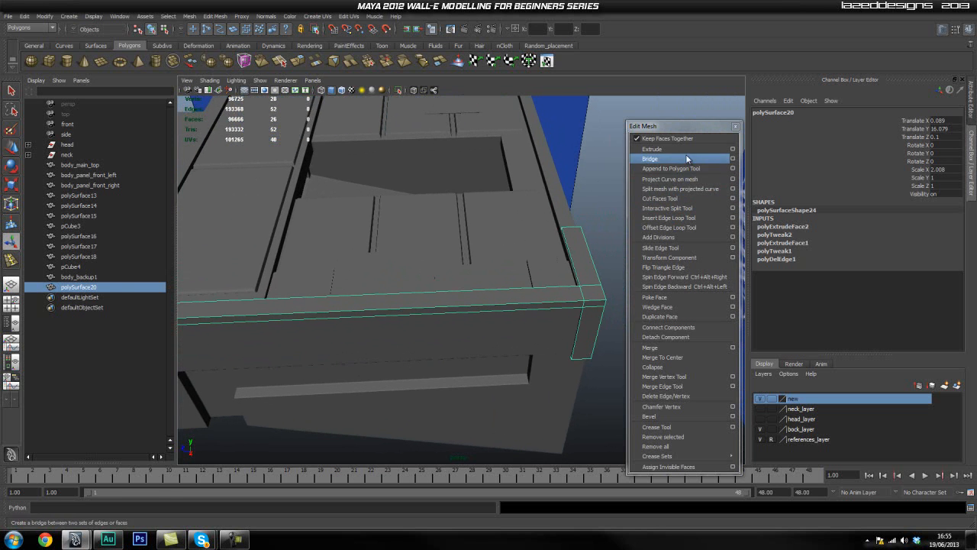
left_click(669, 222)
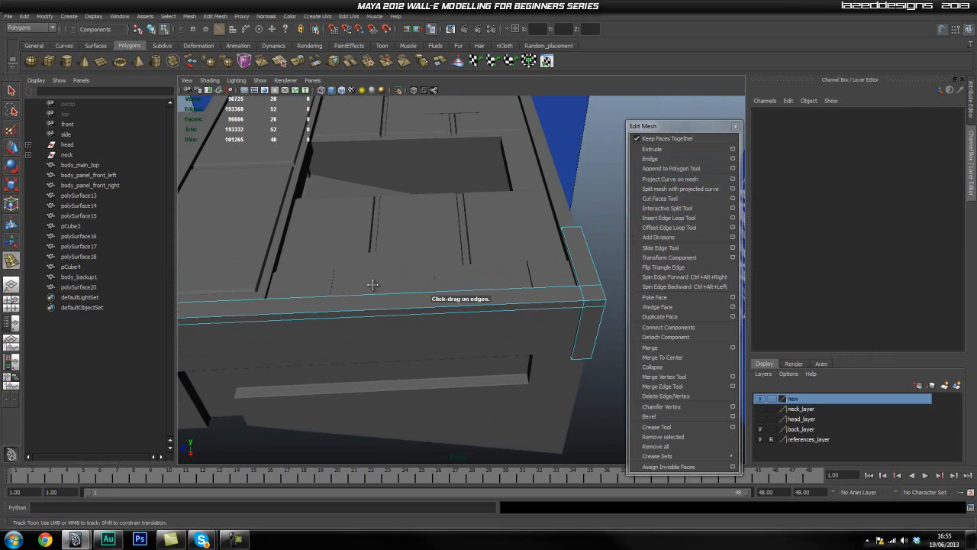
left_click(459, 299)
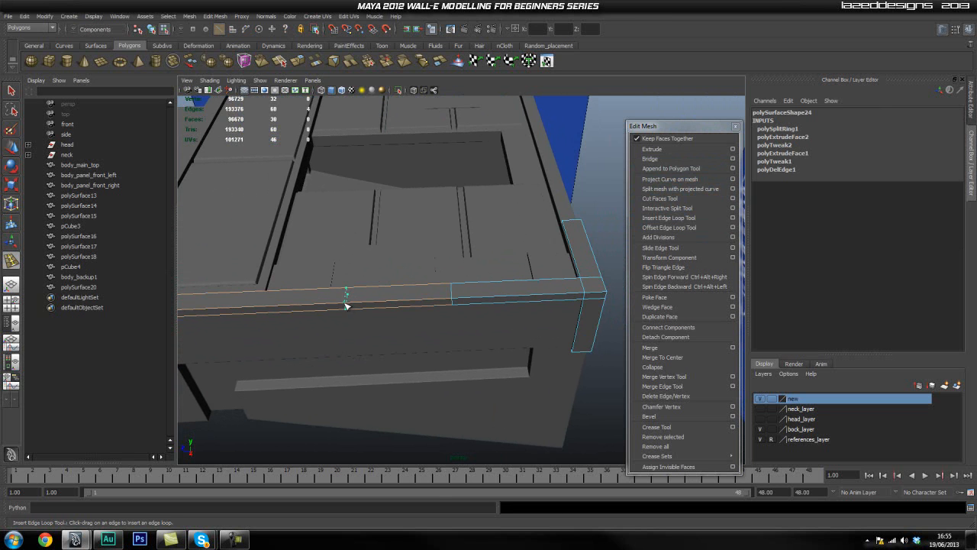
left_click_drag(447, 321, 481, 318, "alt")
key("q")
Select the faces of the short marked-off section of the strip and extract them as a separate piece
right_click_drag(395, 315, 397, 329)
left_click_drag(397, 329, 430, 318, "alt")
left_click_drag(394, 401, 378, 208)
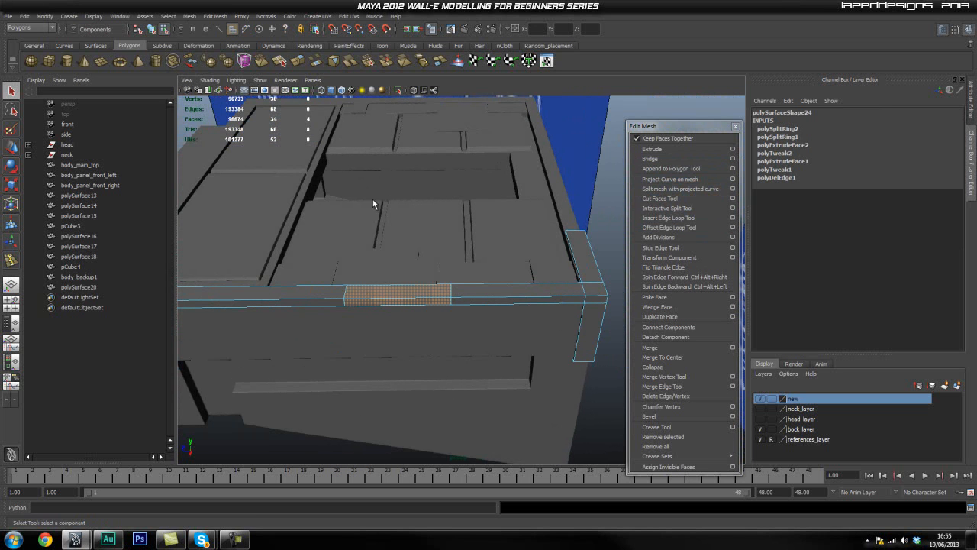
left_click(214, 16)
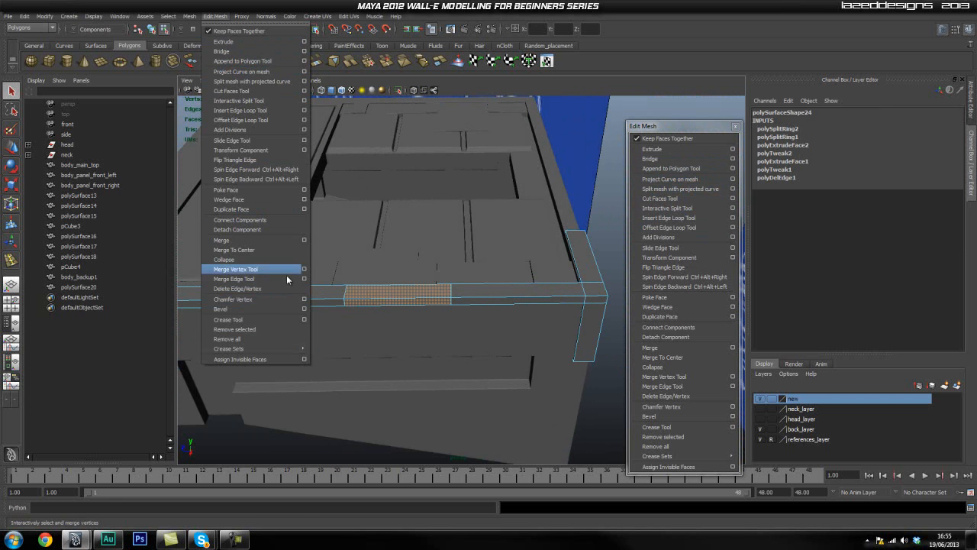
mouse_move(189, 16)
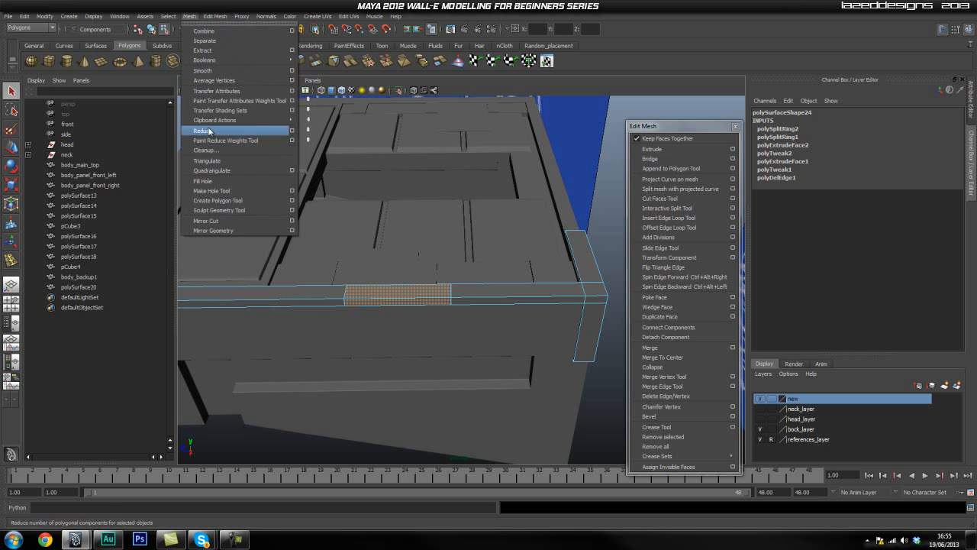
left_click(222, 51)
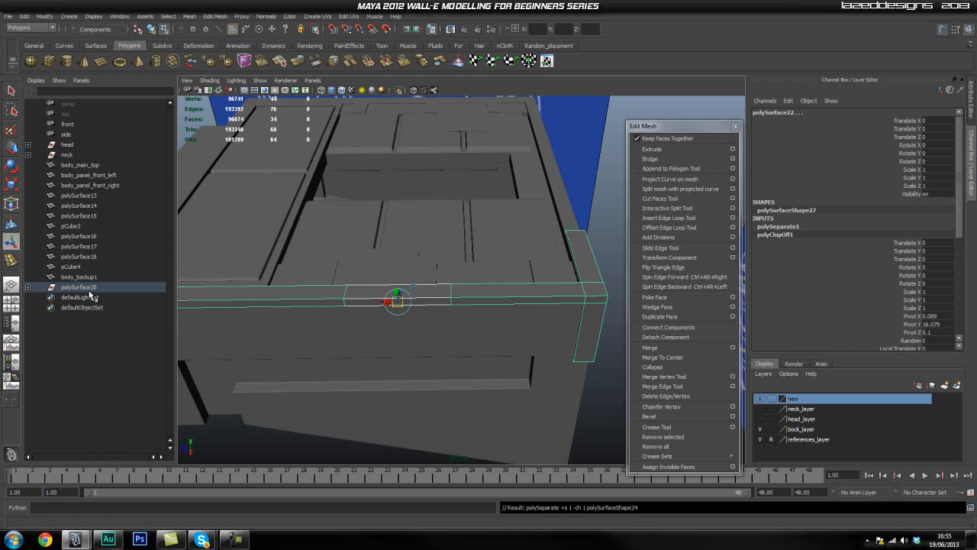
Delete the construction history of the two separated strip pieces
left_click(25, 16)
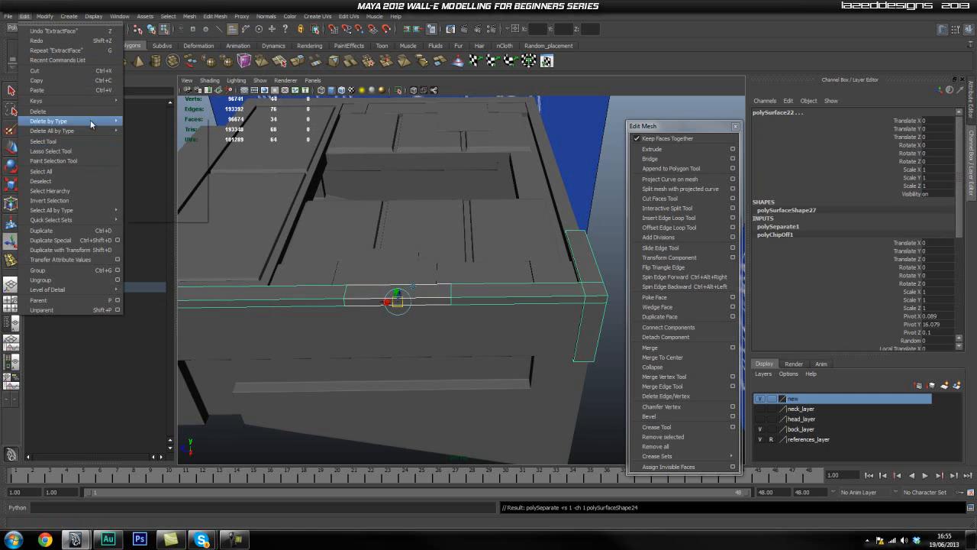
mouse_move(91, 130)
left_click(187, 135)
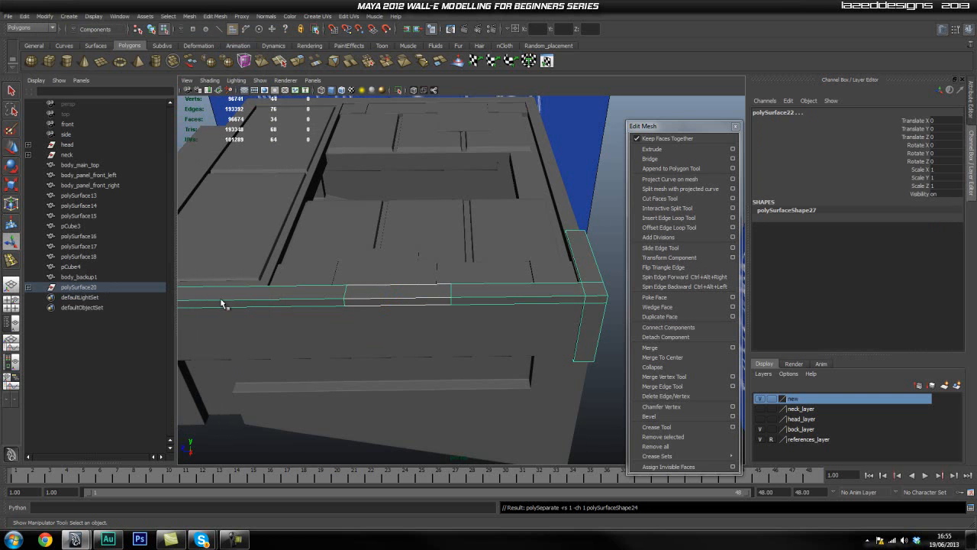
Move polySurface21 and polySurface22 out of the polySurface20 group and delete the empty group
left_click(28, 287)
left_click(119, 308)
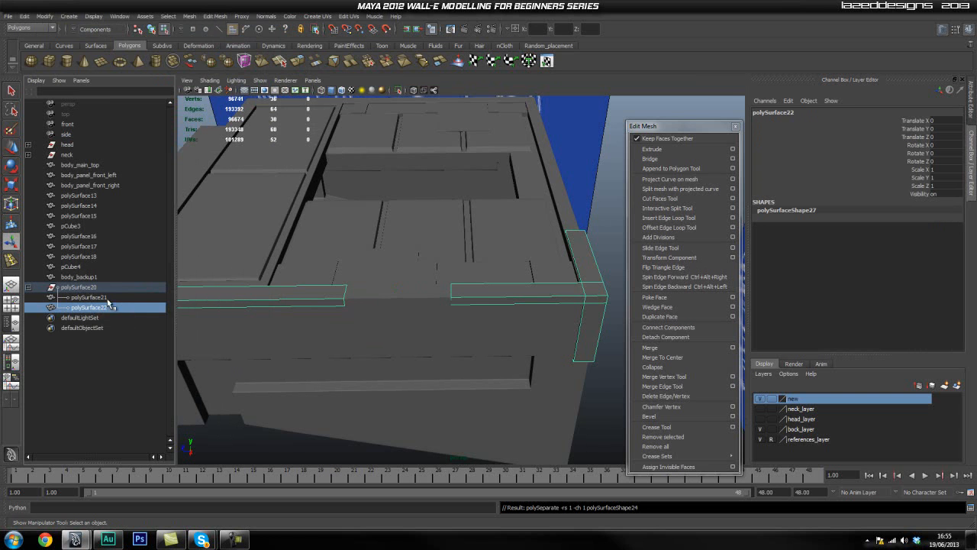
left_click(107, 299)
left_click(100, 307, "shift")
middle_click_drag(99, 301, 96, 430)
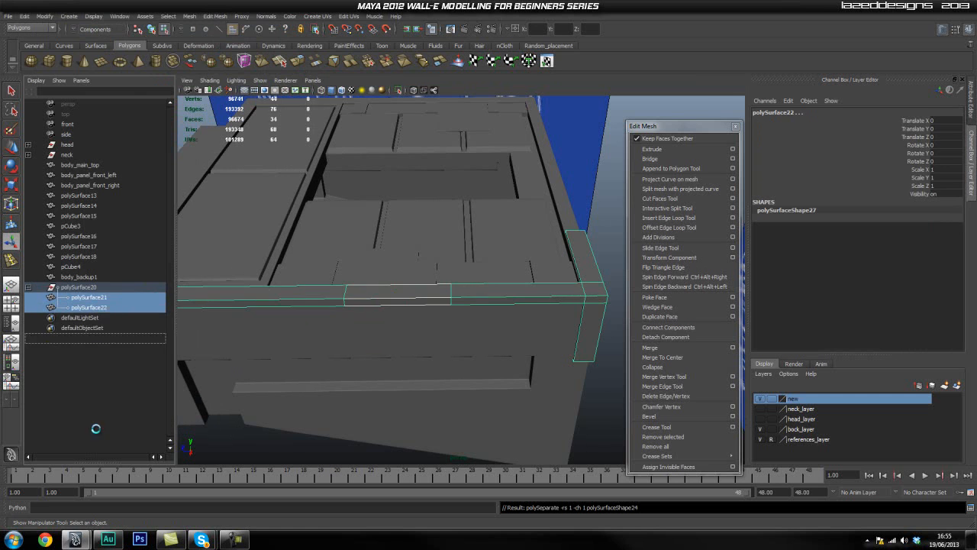
left_click(94, 287)
key("Delete")
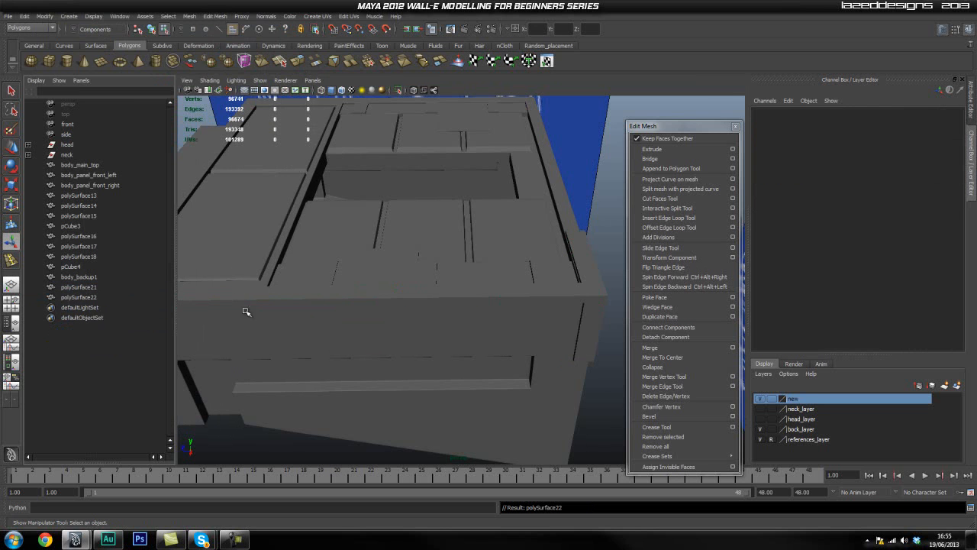
Select the short middle piece, polySurface21, and center its pivot
left_click(106, 288)
left_click(92, 297)
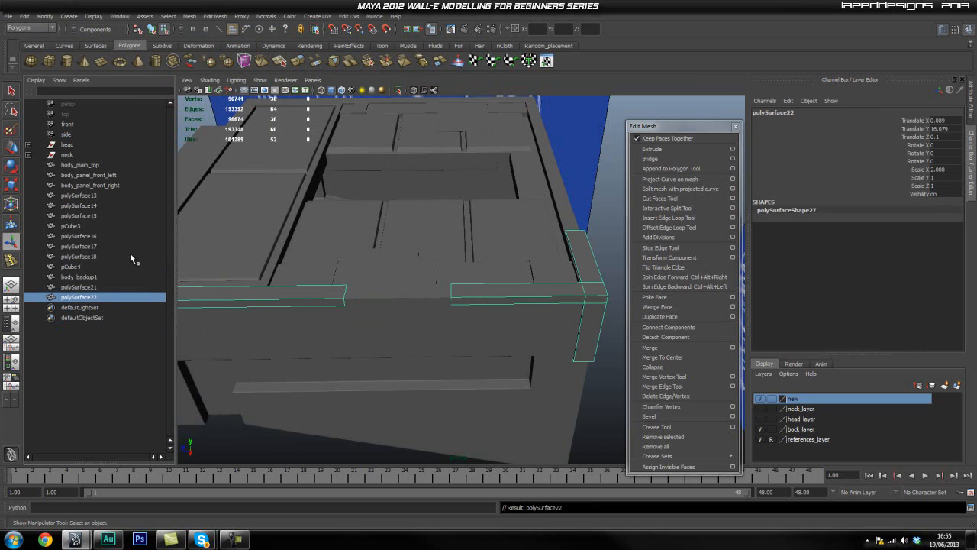
left_click(95, 286)
scroll(388, 329, "up", 5)
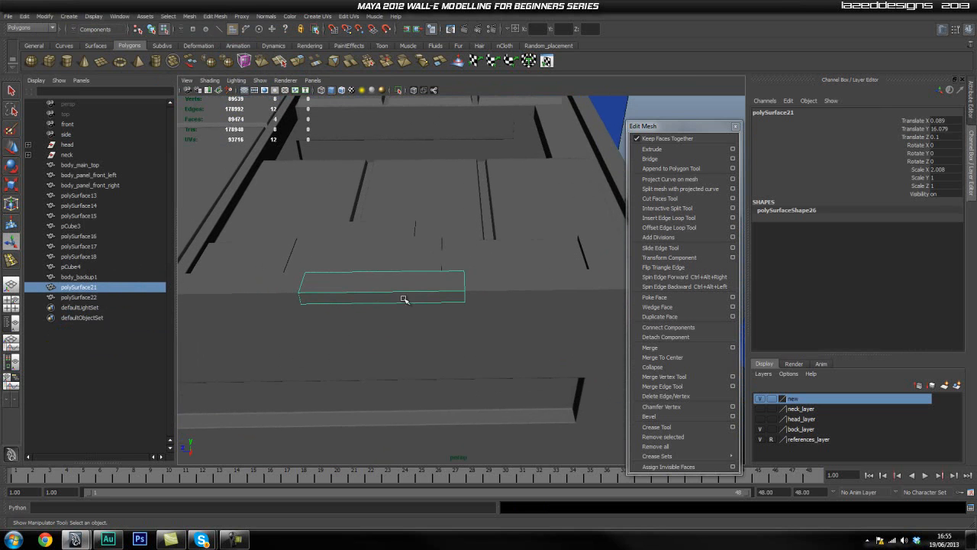
key("space")
left_click(339, 257)
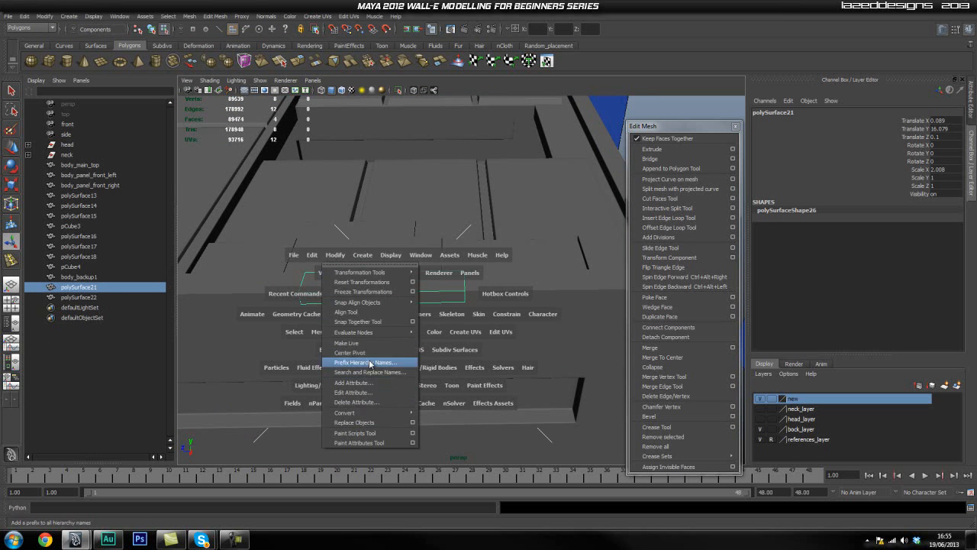
left_click(369, 352)
Scale the short middle piece along its length to Scale Z 0.956 in object mode, leaving gaps at its ends
key("r")
left_click_drag(391, 305, 356, 298, "alt")
mouse_move(352, 300)
right_mouse_down()
mouse_move(361, 297)
mouse_move(313, 293)
mouse_move(352, 290)
right_mouse_up()
right_click(530, 301)
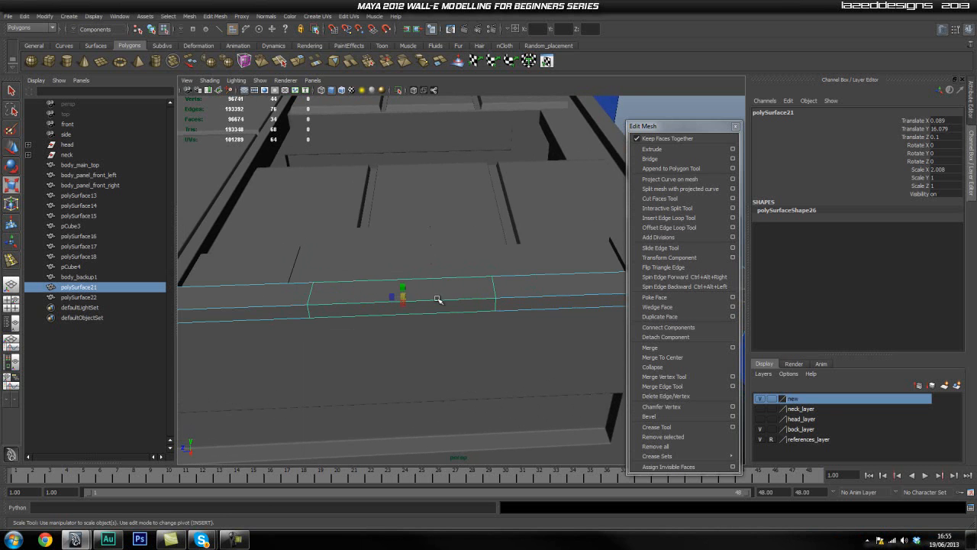
right_click_drag(405, 303, 469, 277)
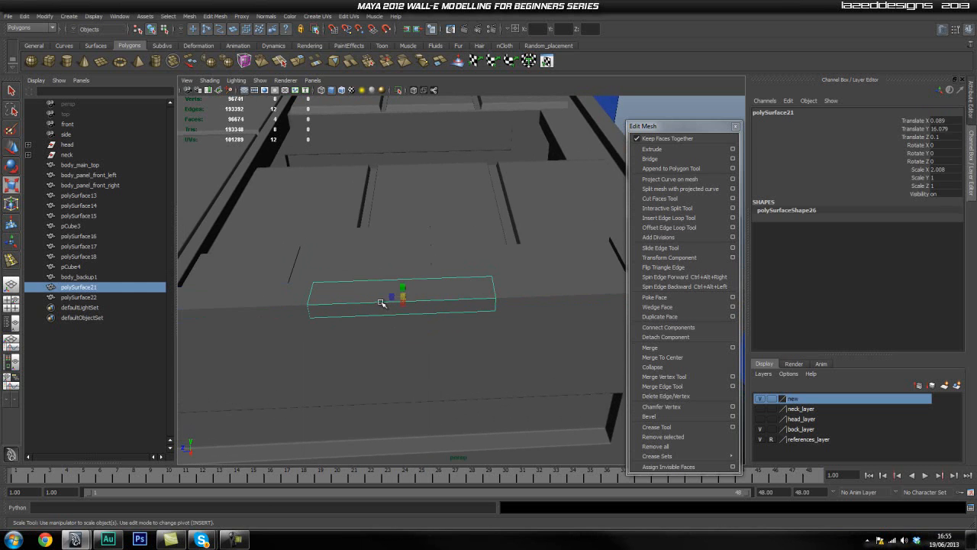
left_click_drag(390, 298, 391, 298)
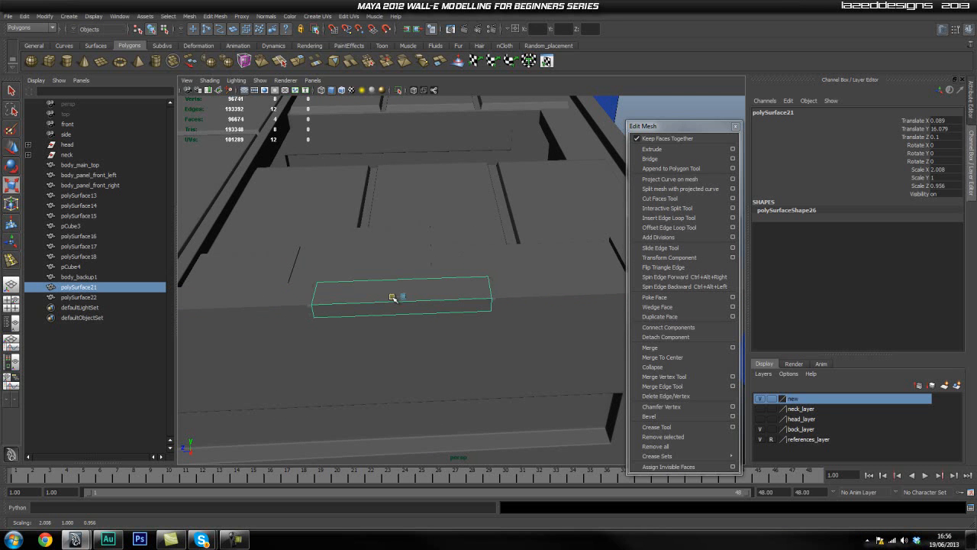
left_click(527, 292)
left_click(458, 308)
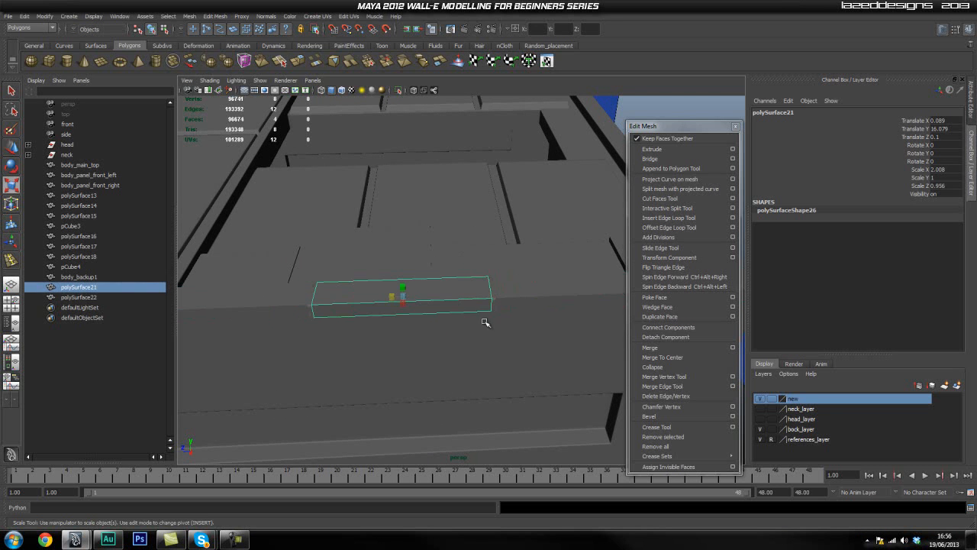
Select the vertices at one end of the short piece and move them outward in the side view to narrow the gap
right_click_drag(315, 334, 375, 319, "alt")
left_click_drag(375, 319, 303, 313, "alt")
key("r")
right_click_drag(304, 313, 312, 310, "alt")
middle_click_drag(312, 310, 319, 311, "alt")
right_click_drag(316, 321, 284, 319)
left_click_drag(332, 323, 318, 322, "alt")
left_click_drag(310, 279, 272, 364)
key("space")
left_click_drag(349, 318, 381, 317)
middle_click_drag(328, 338, 406, 346, "alt")
right_click_drag(247, 325, 421, 309, "alt")
middle_click_drag(421, 308, 556, 315, "alt")
right_click_drag(466, 322, 546, 327, "alt")
middle_click_drag(352, 316, 436, 293, "alt")
right_click_drag(306, 313, 379, 319, "alt")
middle_click_drag(380, 318, 405, 298, "alt")
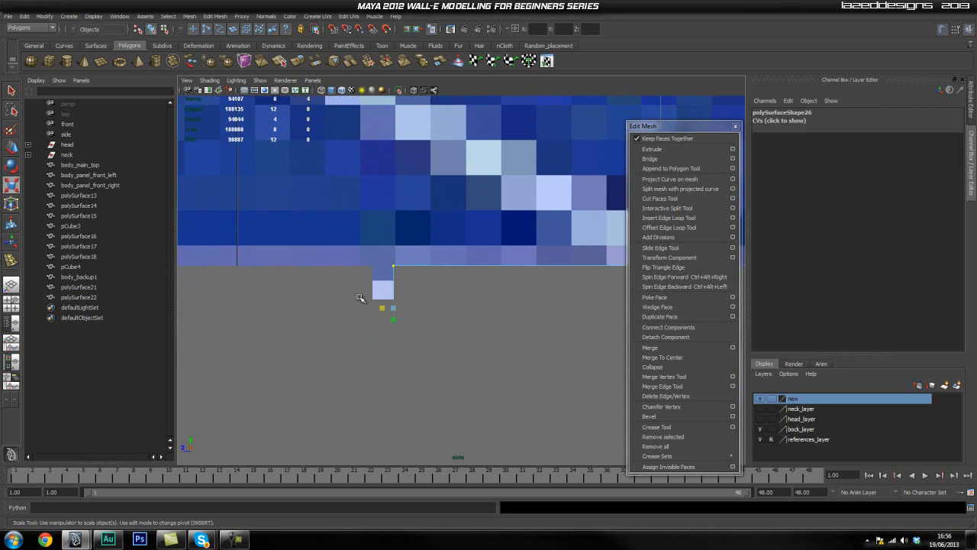
key("w")
left_click_drag(382, 309, 374, 307)
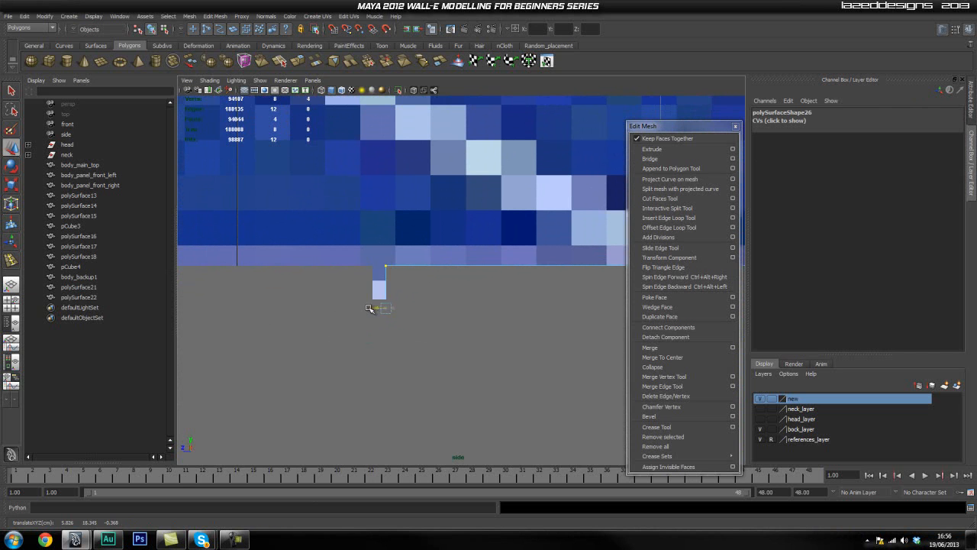
Move the vertices at the short piece's opposite end outward in the side view to narrow that gap as well
middle_click_drag(479, 313, 269, 312, "alt")
middle_click_drag(483, 312, 329, 301, "alt")
middle_click_drag(561, 313, 412, 301, "alt")
middle_click_drag(619, 302, 429, 307, "alt")
middle_click_drag(530, 274, 467, 277, "alt")
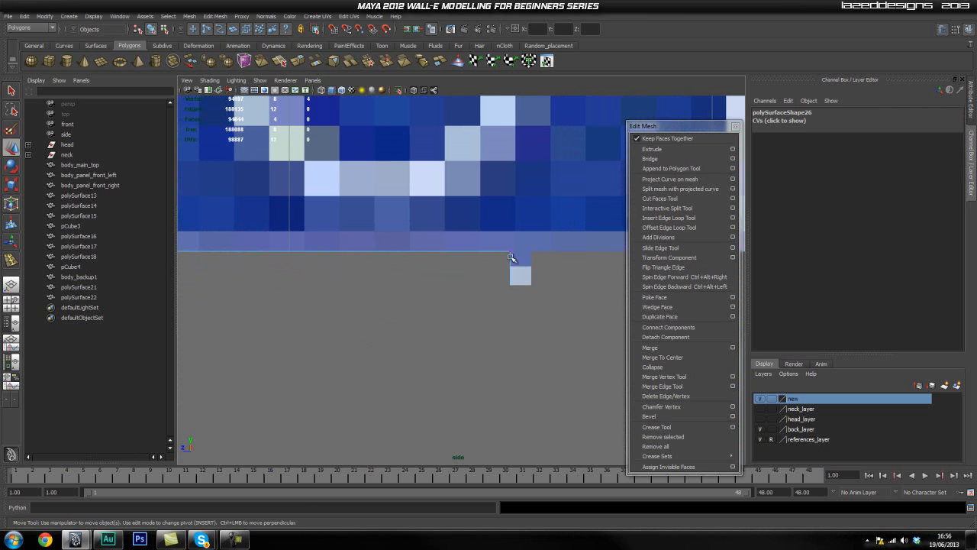
middle_click_drag(446, 430, 442, 314, "alt")
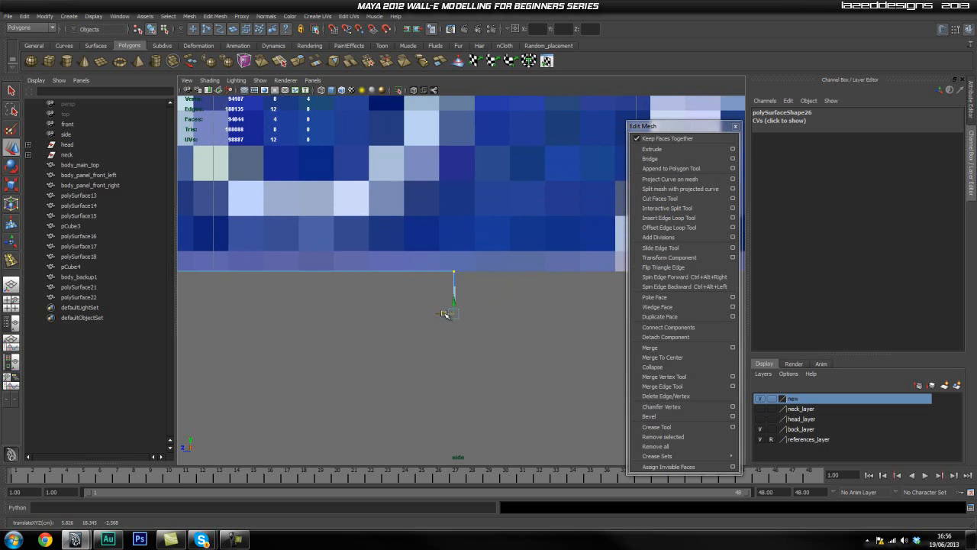
Return to the perspective view and object mode, and select the short middle piece
scroll(435, 305, "down", 10)
key("space")
left_click_drag(420, 301, 427, 328)
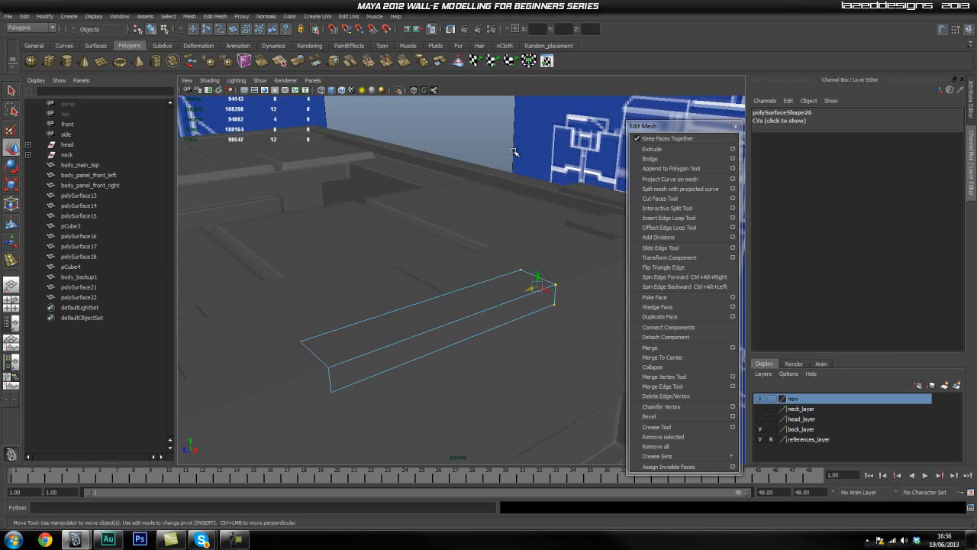
left_click(505, 165)
left_click(523, 303)
left_click(572, 277)
left_click(514, 297)
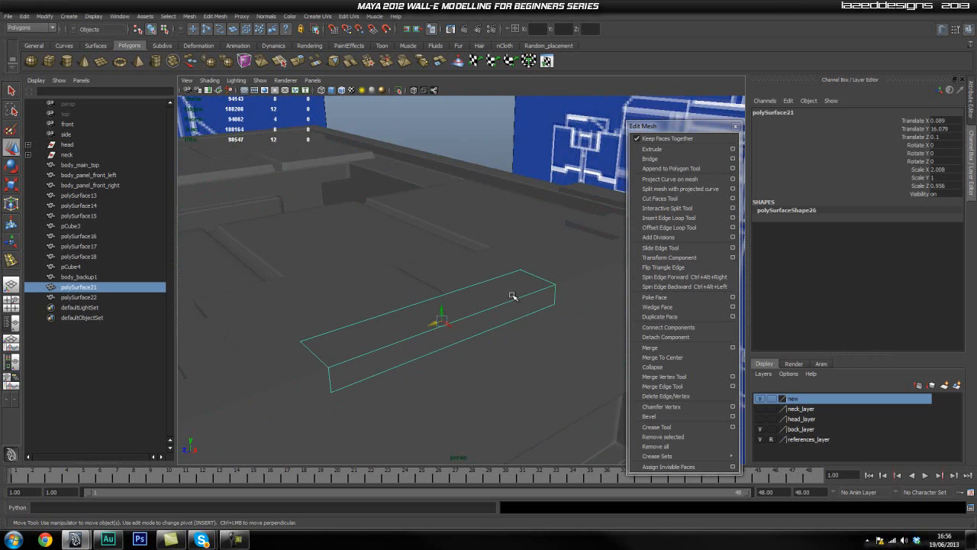
left_click(544, 221)
left_click(496, 317)
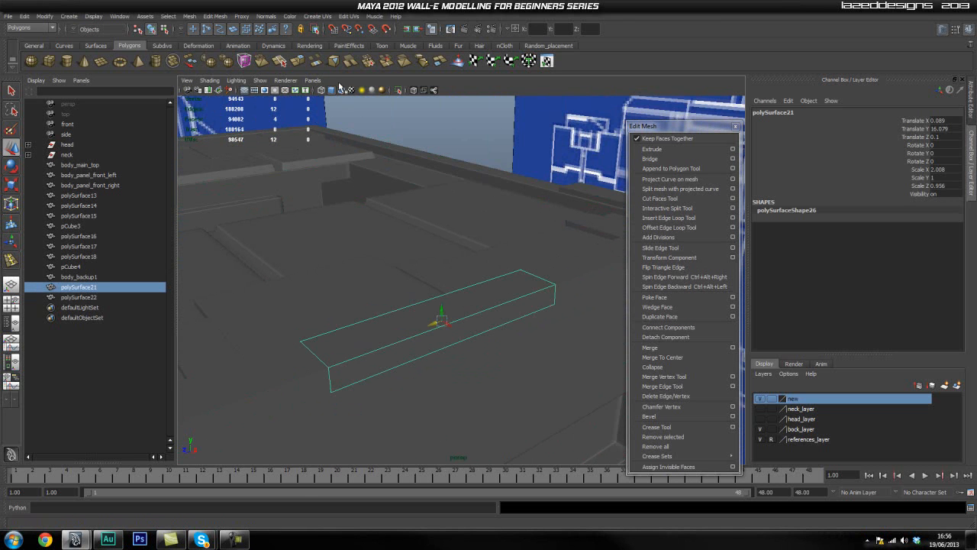
Isolate the short middle piece, inspect its ends from several angles, and restore the full scene
left_click(397, 90)
left_click_drag(498, 226, 428, 214, "alt")
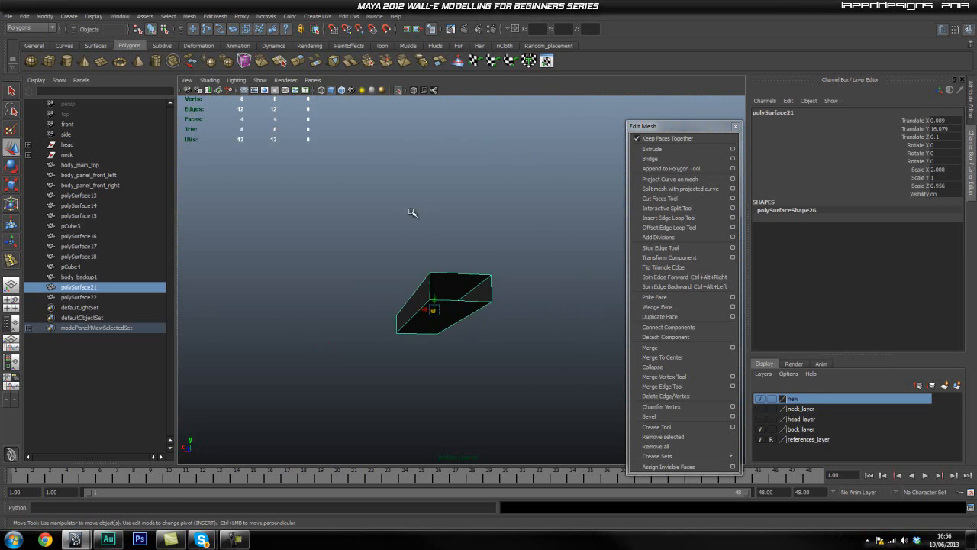
left_click_drag(499, 290, 560, 325, "alt")
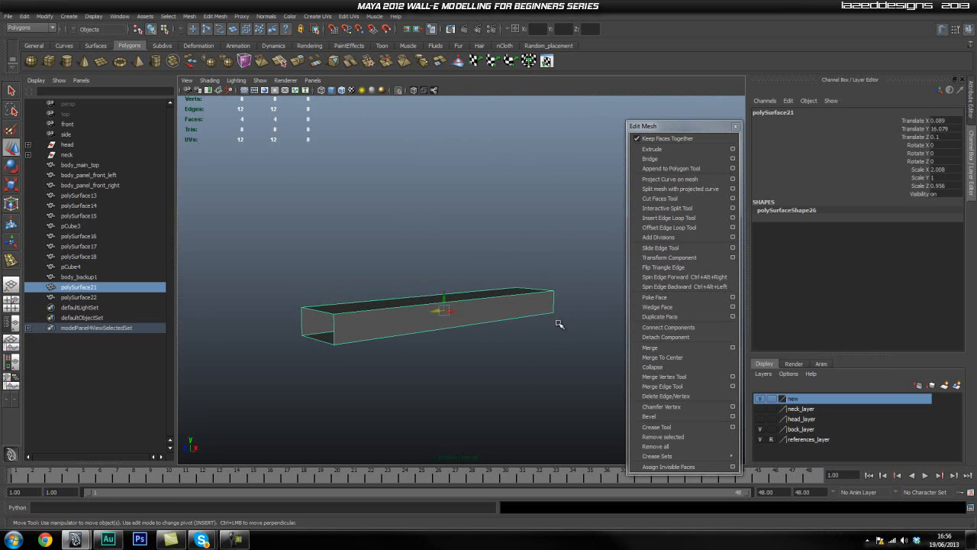
left_click(398, 90)
Isolate the long strip and close its open cut ends with Fill Hole
left_click(571, 297)
left_click(398, 91)
left_click_drag(447, 218, 351, 247, "alt")
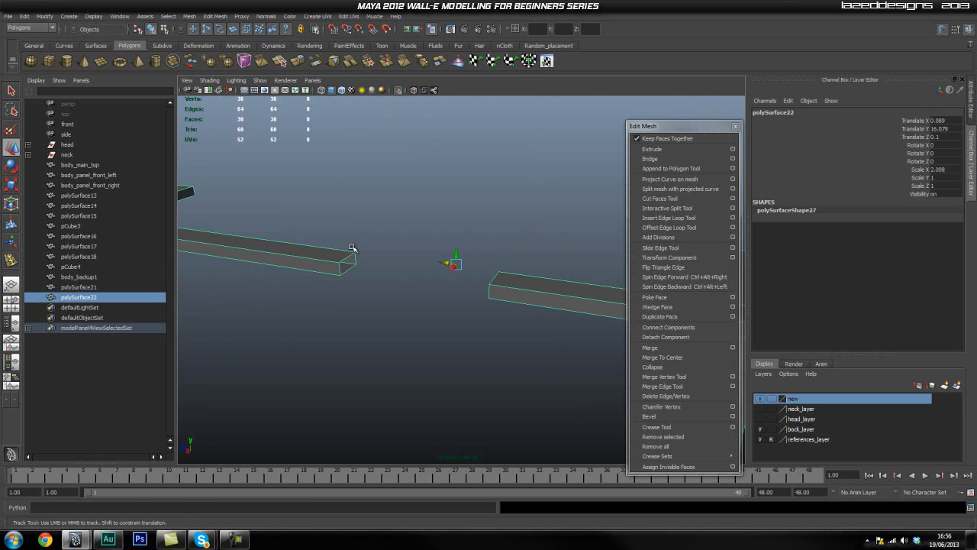
left_click(189, 16)
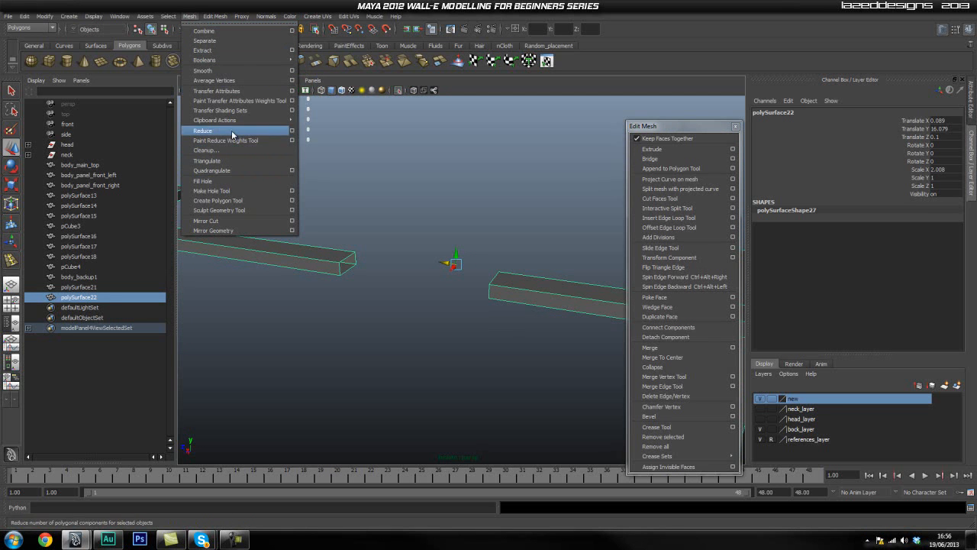
left_click(231, 183)
left_click(395, 228)
left_click(349, 267)
left_click_drag(395, 263, 435, 264, "alt")
Isolate the short middle piece, close its open ends with Fill Hole, and show the full scene again
left_click(95, 289)
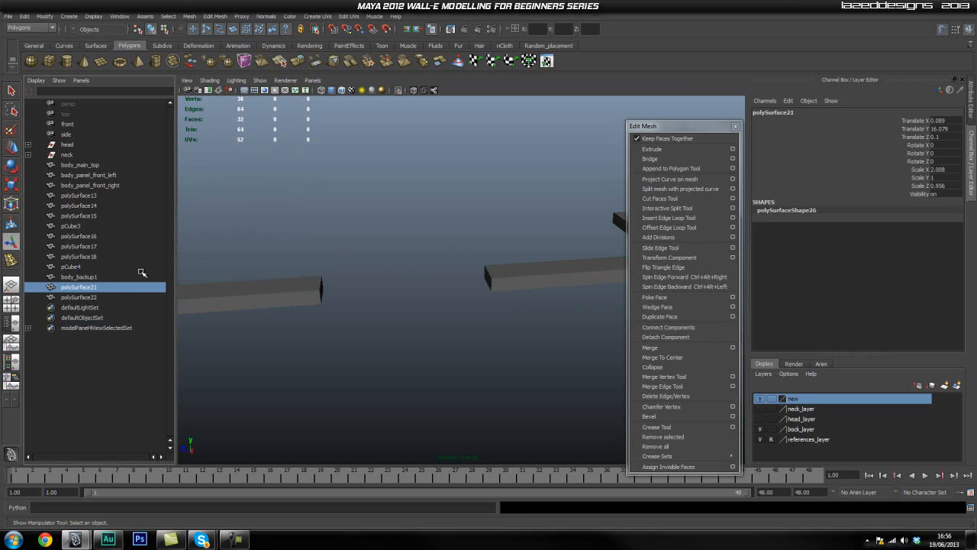
left_click(399, 90)
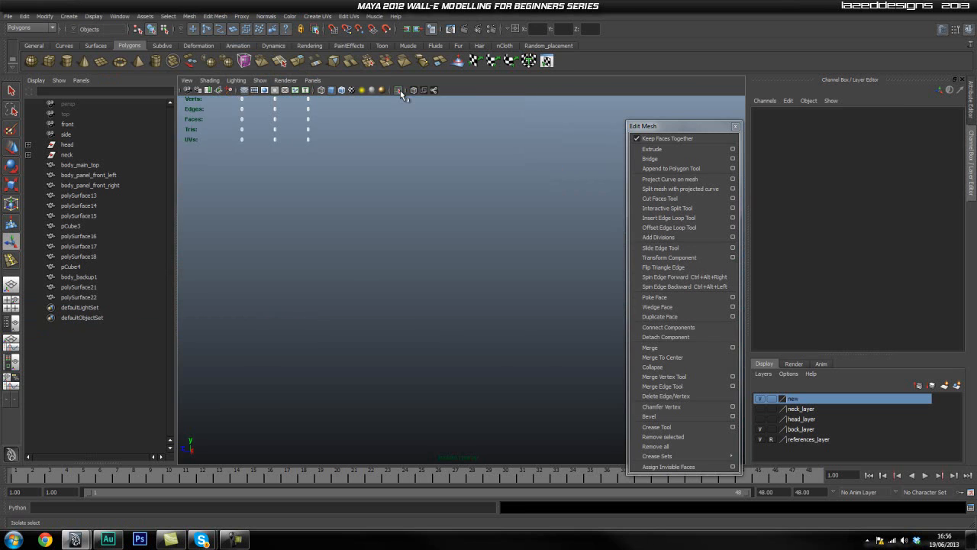
left_click(412, 292)
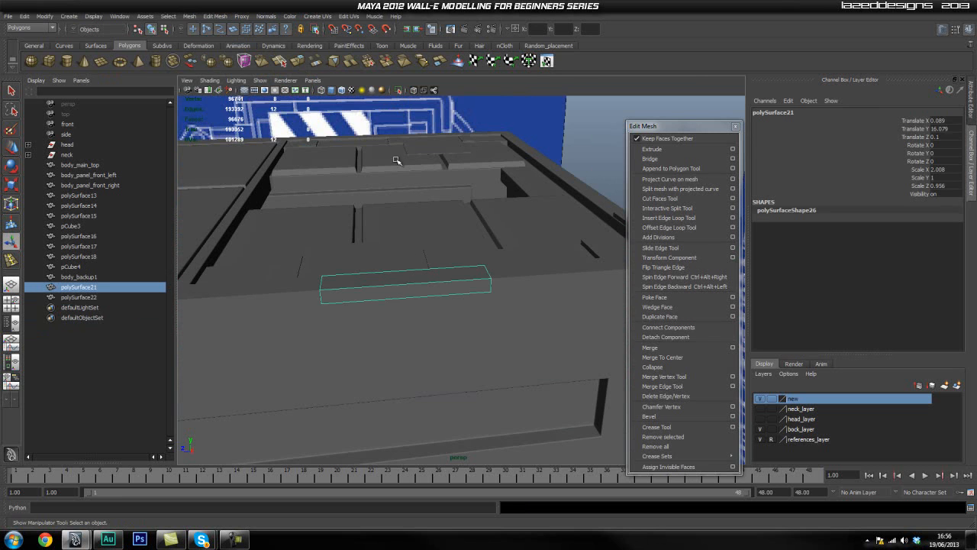
left_click(398, 90)
left_click(188, 16)
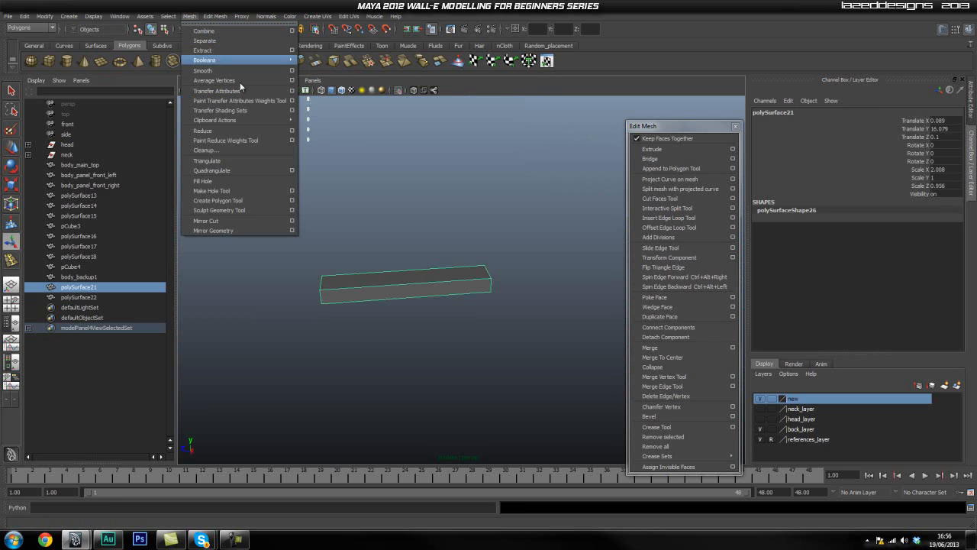
left_click(254, 181)
left_click_drag(262, 184, 471, 298, "alt")
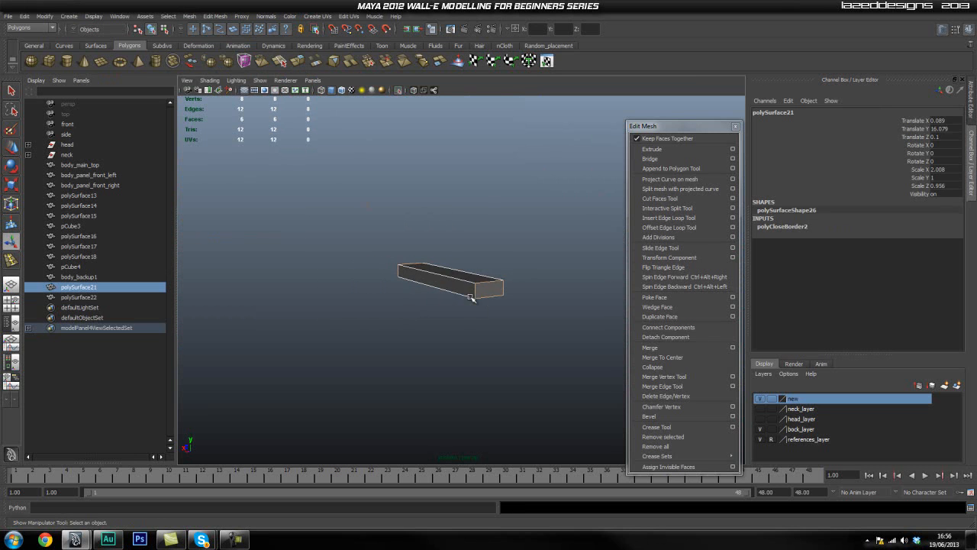
left_click_drag(487, 219, 553, 225, "alt")
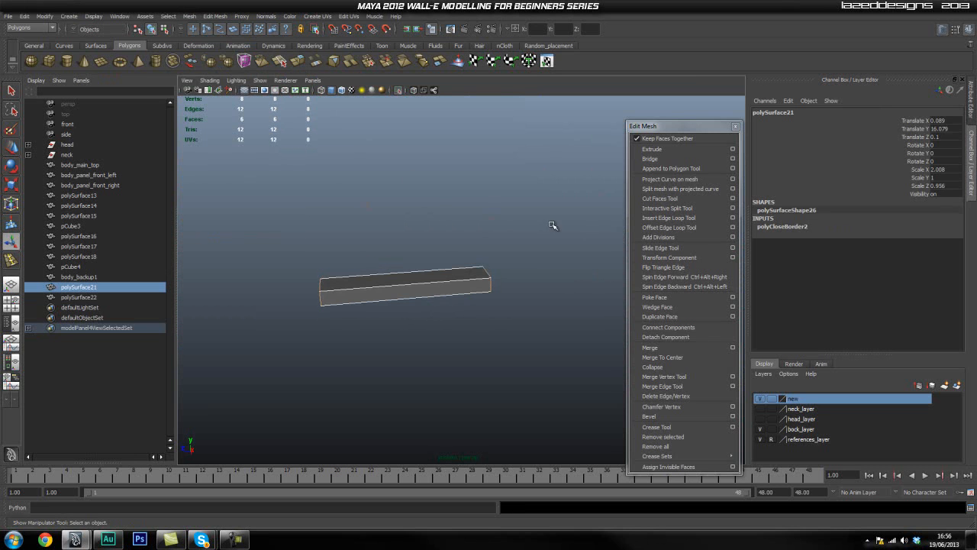
left_click(398, 90)
Select the long strip, polySurface22, and examine how it fits along the body's top edge and corners
scroll(456, 212, "down", 3)
left_click_drag(456, 212, 518, 200, "alt")
left_click(519, 200)
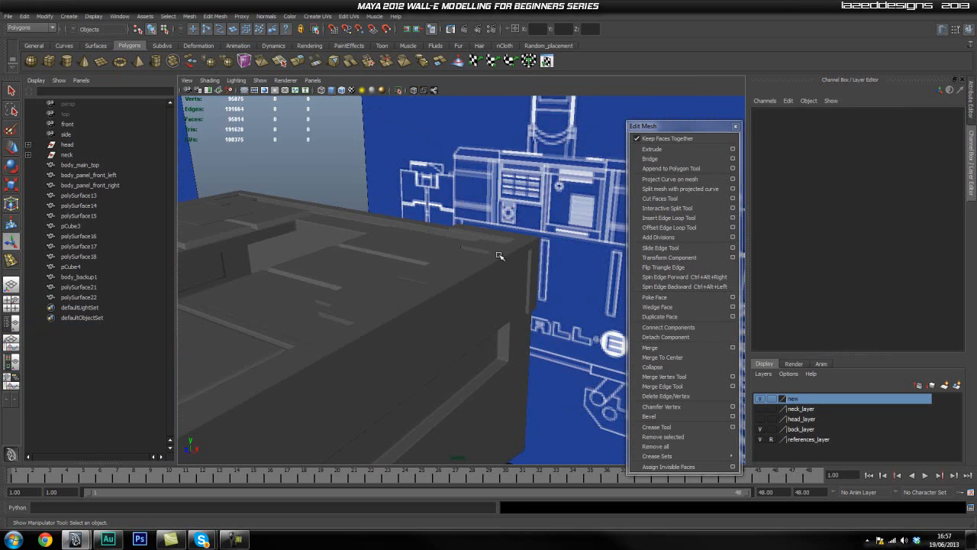
left_click(496, 249)
left_click_drag(496, 248, 431, 270, "alt")
middle_click_drag(394, 213, 430, 246, "alt")
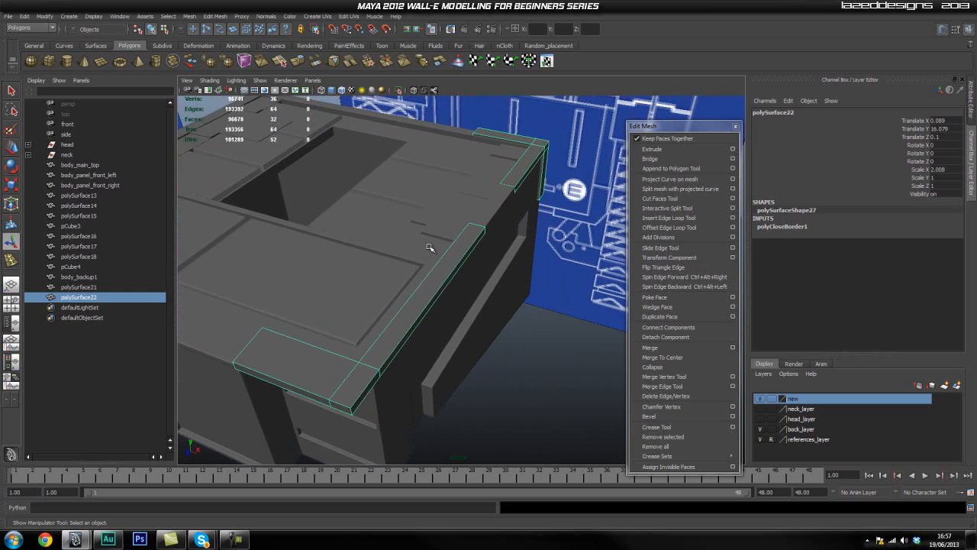
Isolate the long strip polySurface22 and insert an edge loop beside the outer corner of its front L-shaped piece
scroll(422, 246, "down", 1)
scroll(312, 229, "down", 1)
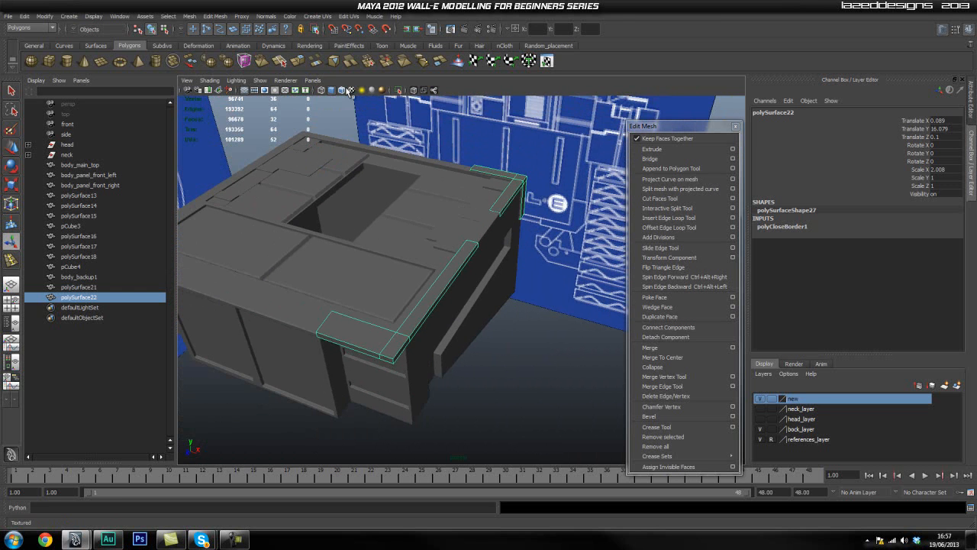
left_click(398, 90)
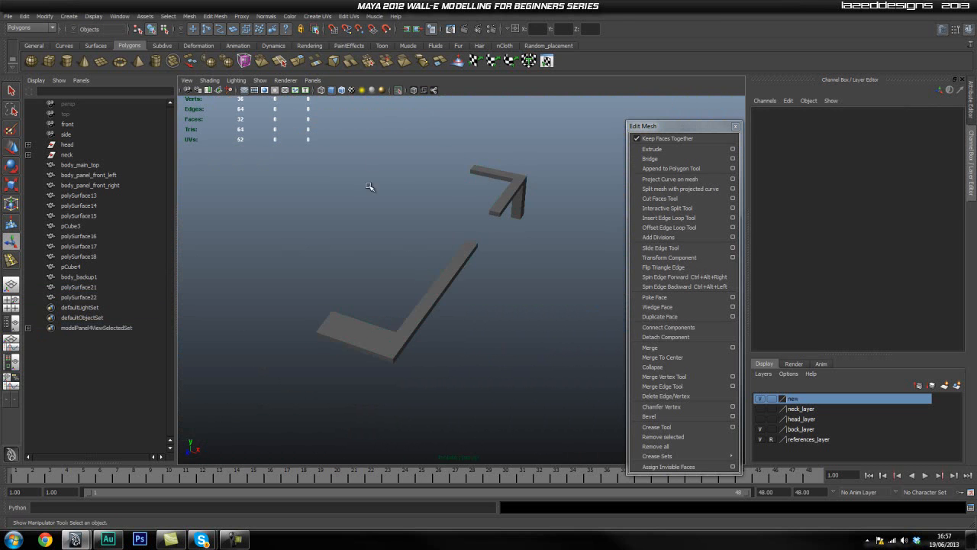
left_click_drag(343, 347, 422, 324, "alt")
right_click_drag(422, 323, 458, 305)
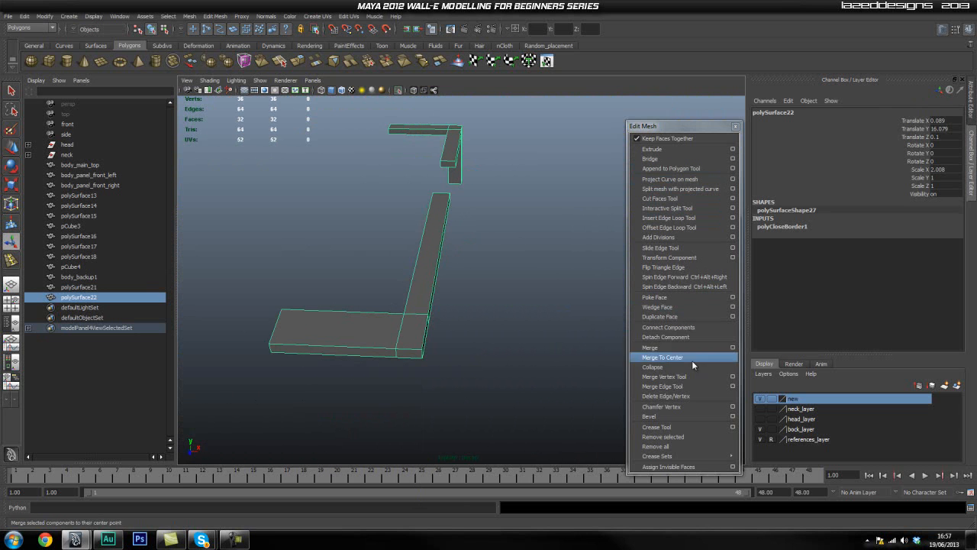
left_click(683, 220)
mouse_move(437, 313)
left_mouse_down("alt")
mouse_move(347, 331)
mouse_move(406, 341)
mouse_move(500, 312)
mouse_move(392, 331)
mouse_move(412, 308)
mouse_move(530, 306)
mouse_move(437, 312)
left_mouse_up("alt")
left_click(433, 320)
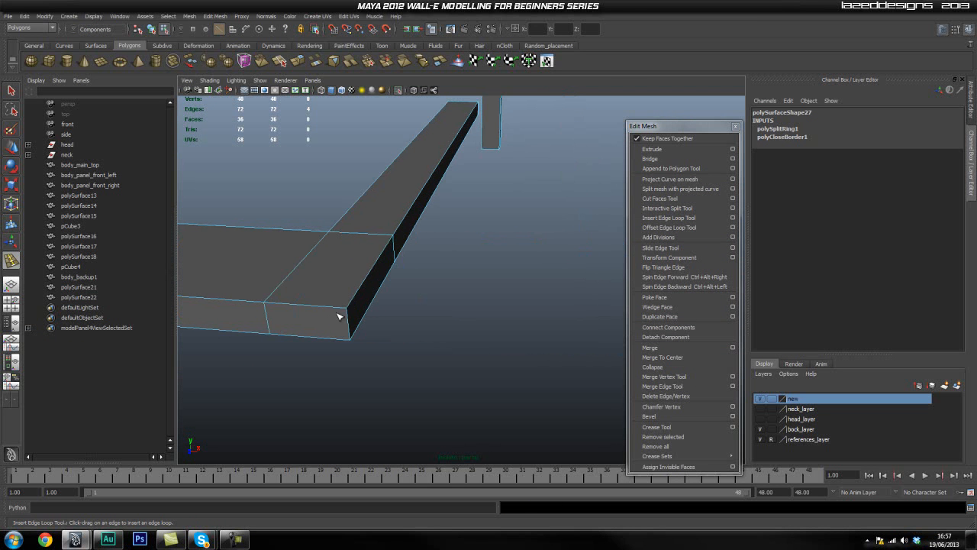
Add supporting edge loops around the front piece's outer corner, including ones close to its top and bottom edges
left_click_drag(345, 311, 346, 310)
left_click_drag(346, 311, 422, 313, "alt")
left_click_drag(410, 395, 430, 363, "alt")
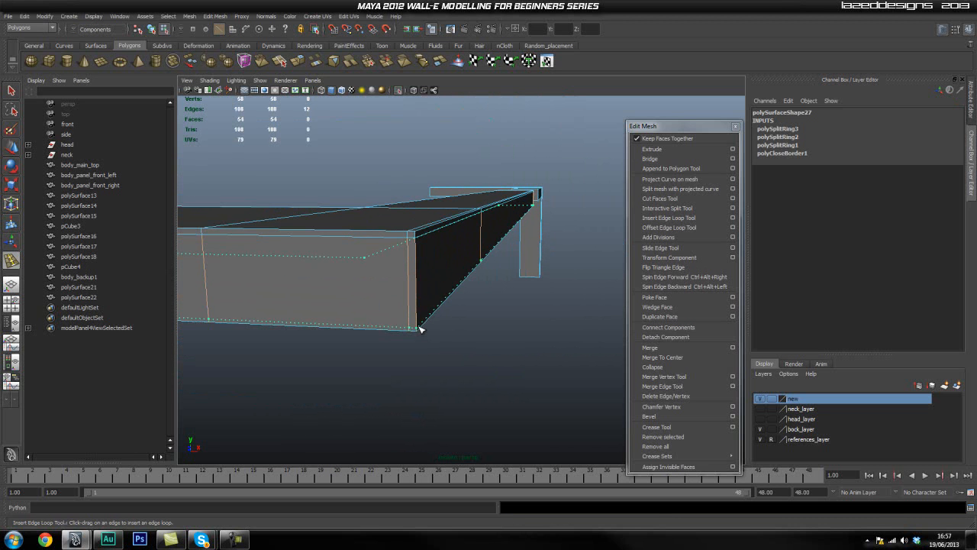
left_click(420, 328)
left_click_drag(371, 338, 374, 351, "alt")
mouse_move(437, 337)
left_mouse_down("alt")
mouse_move(423, 336)
mouse_move(434, 338)
left_mouse_up("alt")
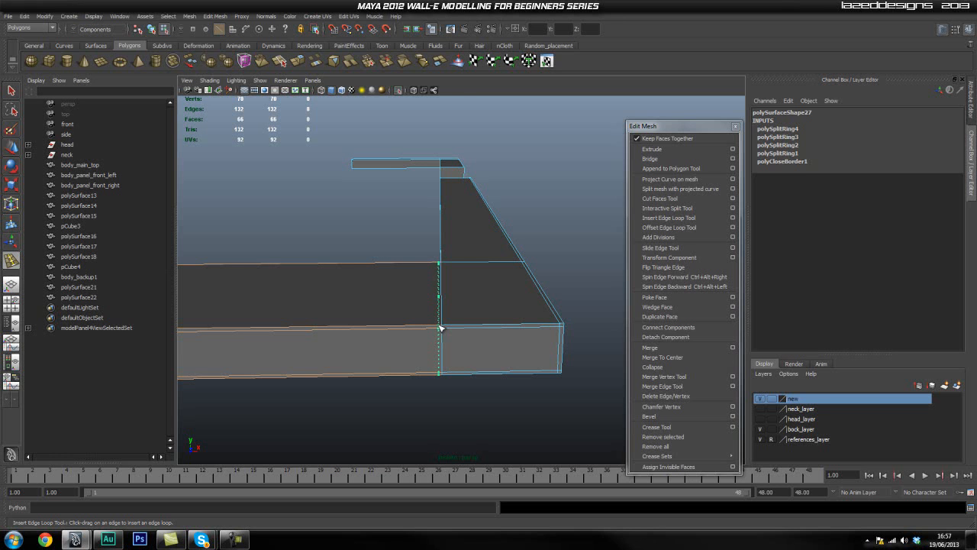
Insert supporting edge loops on both sides of the inner corner where the front piece's wide and narrow arms meet
left_click(441, 328)
left_click_drag(382, 345, 420, 334, "alt")
left_click(521, 355)
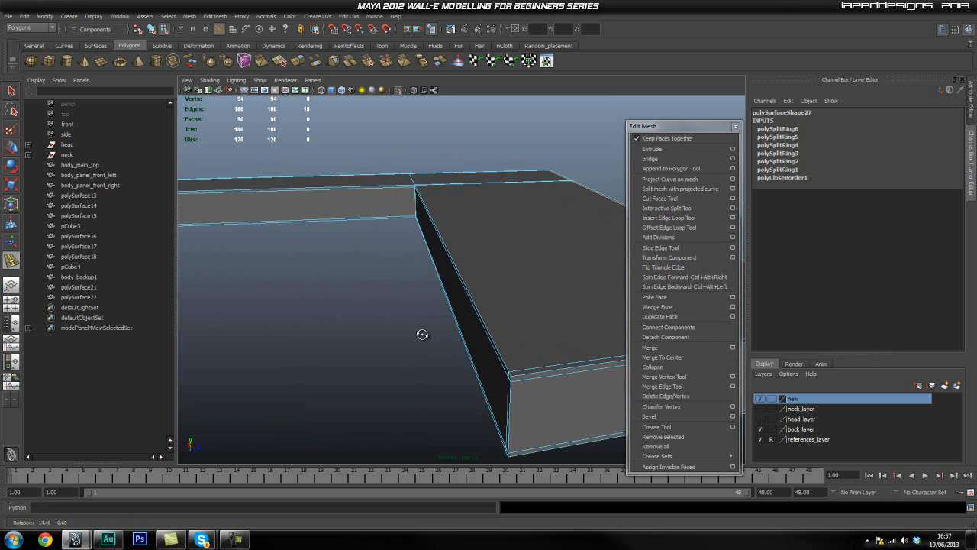
left_click(504, 361)
left_click_drag(505, 361, 434, 342, "alt")
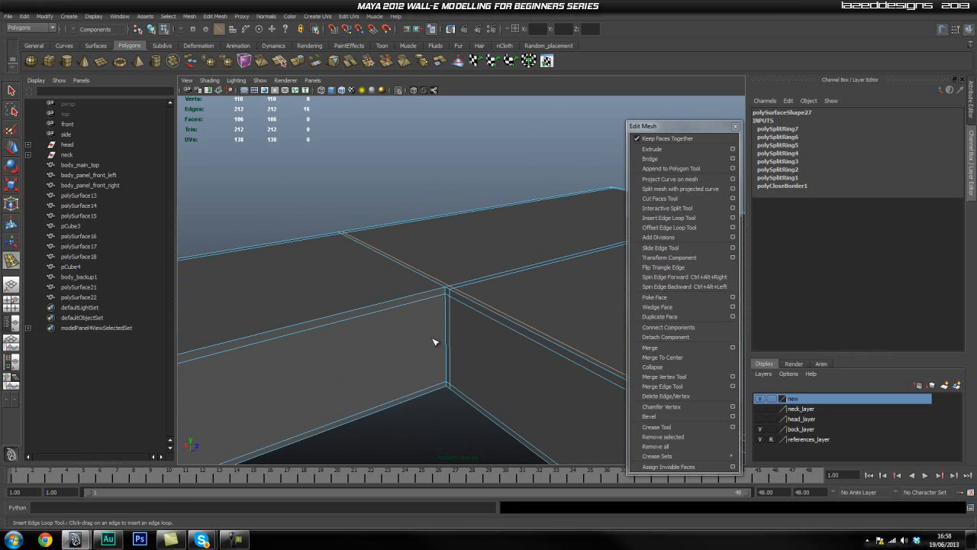
left_click(441, 288)
Insert two edge loops close to the end face of the front piece's narrow arm
scroll(408, 343, "down", 2)
middle_click_drag(372, 351, 604, 285, "alt")
scroll(343, 309, "down", 3)
middle_click_drag(251, 326, 452, 280, "alt")
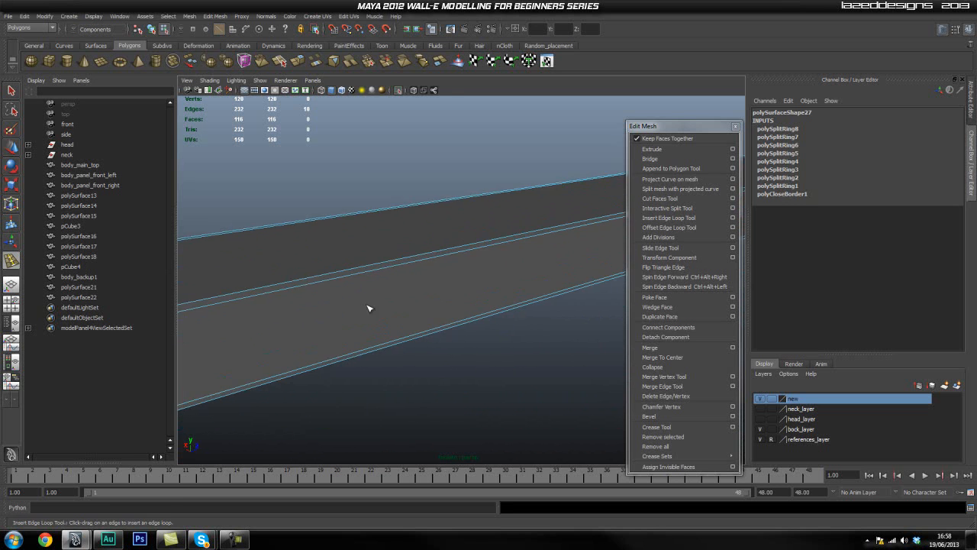
scroll(359, 298, "down", 3)
middle_click_drag(290, 310, 433, 315, "alt")
middle_click_drag(261, 336, 282, 323, "alt")
right_click_drag(282, 323, 376, 309, "alt")
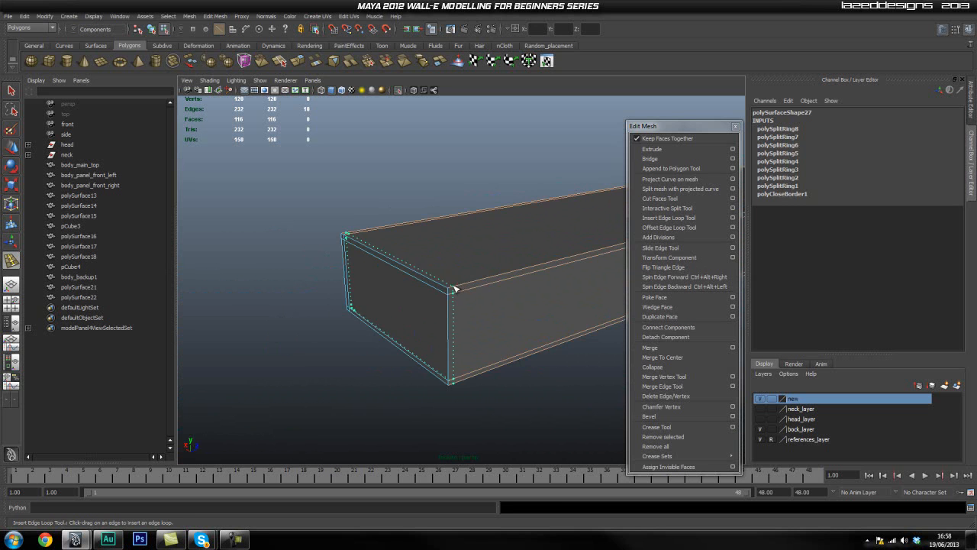
left_click(452, 289)
left_click_drag(474, 298, 462, 306, "alt")
middle_click_drag(390, 349, 414, 308, "alt")
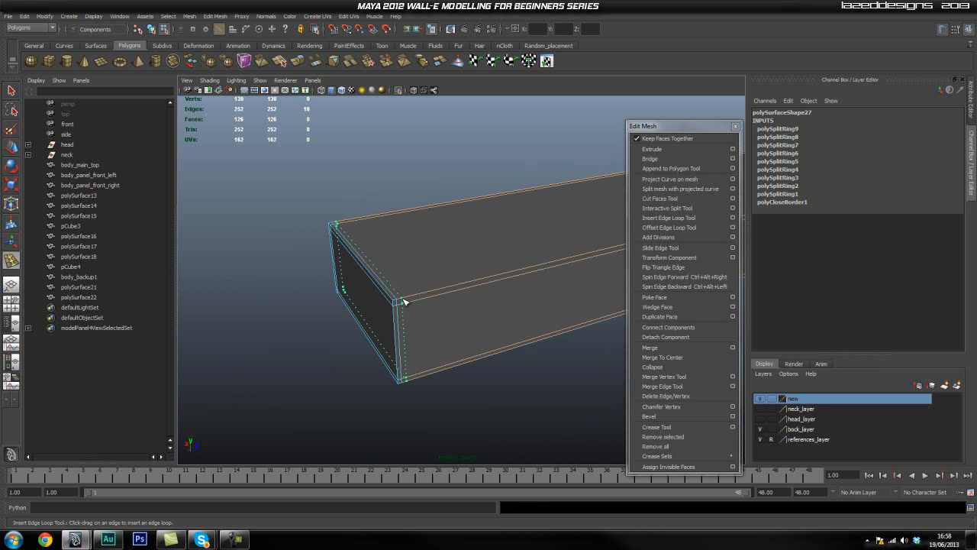
left_click(404, 302)
Insert two edge loops near the end of the rear piece's facing arm and one just below its top edge
scroll(368, 336, "down", 4)
middle_click_drag(366, 305, 534, 221, "alt")
scroll(352, 300, "down", 4)
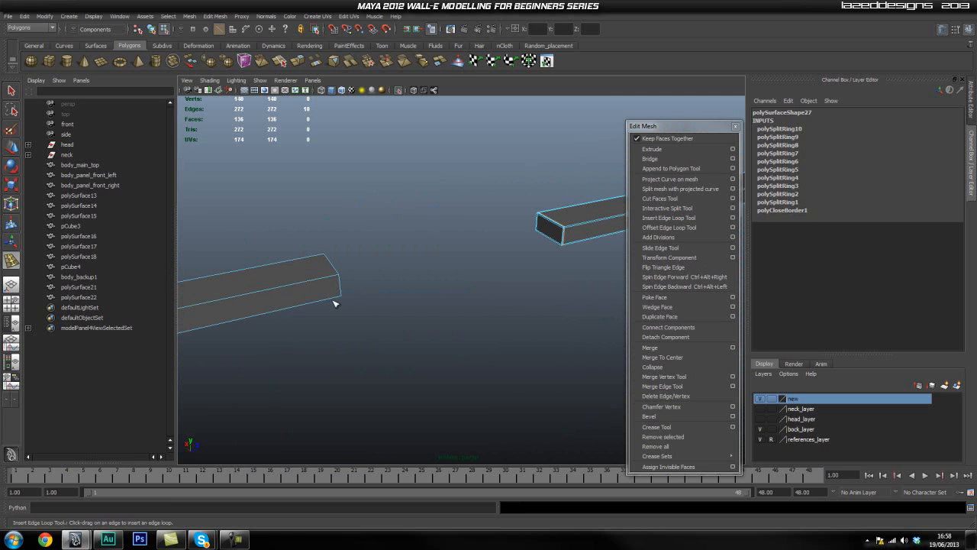
scroll(350, 301, "up", 5)
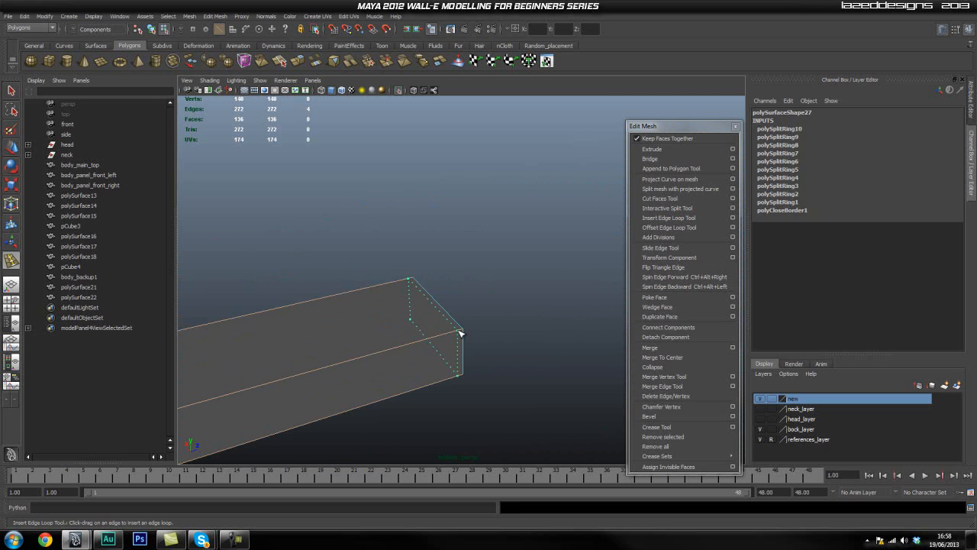
left_click_drag(461, 334, 461, 346)
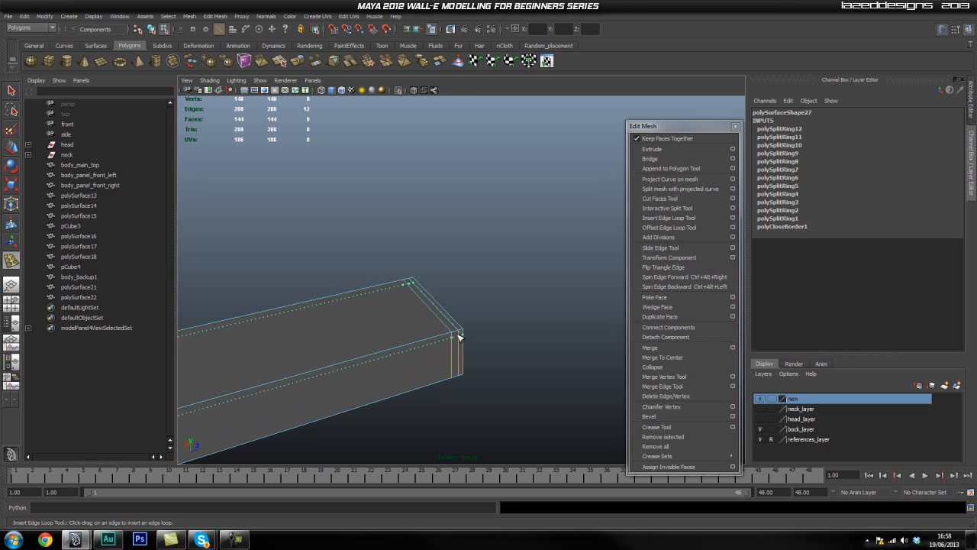
left_click_drag(460, 335, 460, 335)
Insert an edge loop just above the bottom edge of the rear piece's side arm
left_click_drag(452, 360, 426, 247, "alt")
middle_click_drag(441, 215, 444, 263, "alt")
right_click_drag(421, 286, 459, 287, "alt")
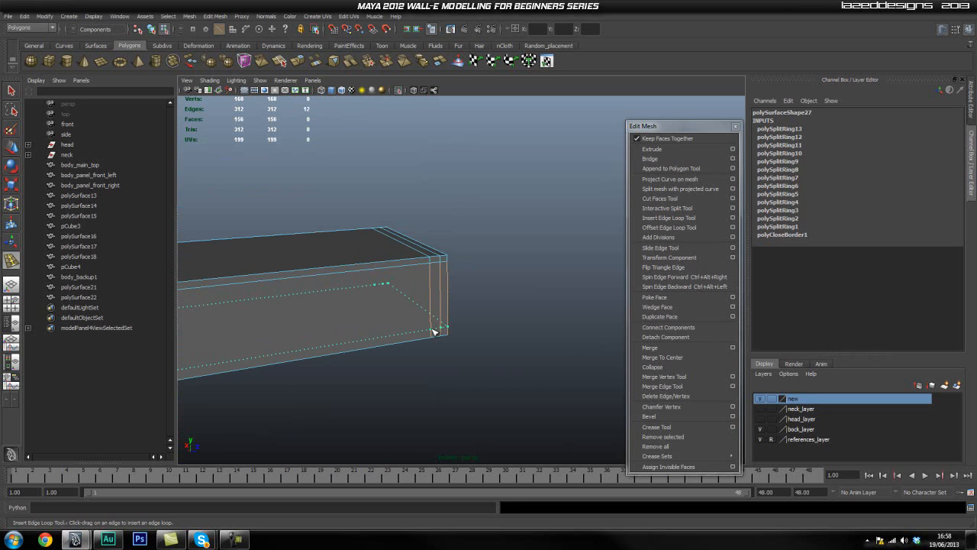
left_click_drag(433, 334, 409, 275)
Insert edge loops running along the inner and outer long edges of the rear piece's side arm
middle_click_drag(409, 275, 486, 229, "alt")
left_click_drag(465, 277, 338, 271, "alt")
middle_click_drag(338, 271, 438, 249, "alt")
right_click_drag(334, 270, 356, 262, "alt")
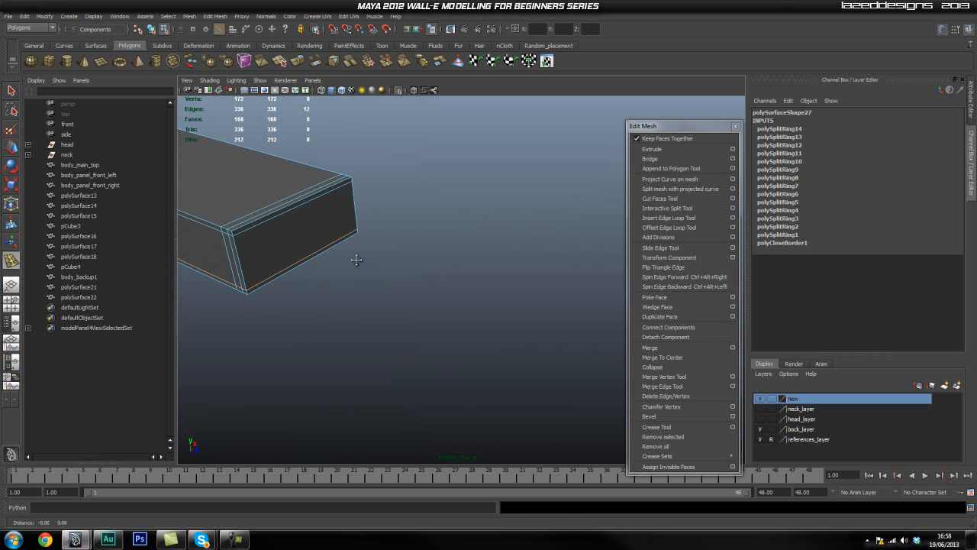
middle_click_drag(356, 262, 390, 274, "alt")
left_click(361, 273)
left_click_drag(361, 272, 381, 276, "alt")
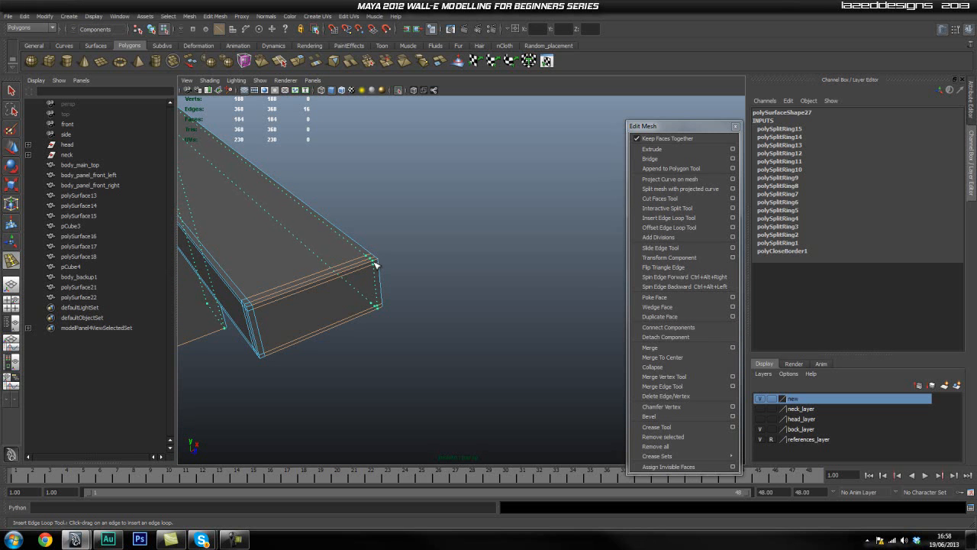
left_click(375, 264)
Nudge the new outer edge loop of the rear piece slightly sideways
mouse_move(375, 265)
left_mouse_down("alt")
mouse_move(417, 252)
mouse_move(373, 253)
mouse_move(356, 222)
mouse_move(384, 262)
left_mouse_up("alt")
key("w")
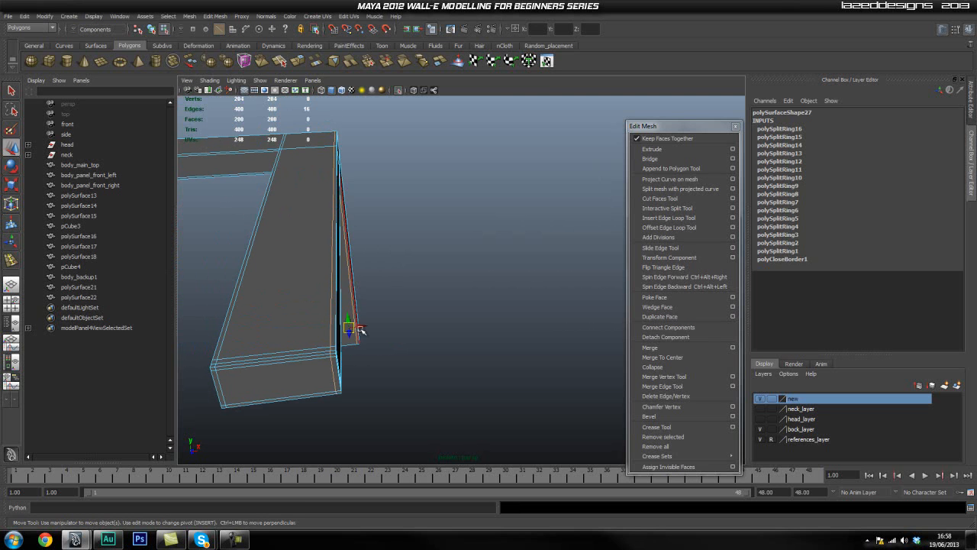
mouse_move(364, 325)
left_mouse_down()
mouse_move(352, 328)
mouse_move(362, 327)
left_mouse_up()
Insert an edge loop across the rear piece's other arm, right beside the corner junction
left_click_drag(457, 314, 395, 325, "alt")
scroll(393, 324, "down", 5)
left_click_drag(345, 283, 400, 280, "alt")
scroll(407, 243, "up", 5)
left_click_drag(408, 243, 488, 286, "alt")
middle_click_drag(488, 286, 360, 308, "alt")
left_click_drag(360, 309, 398, 286, "alt")
left_click(675, 223)
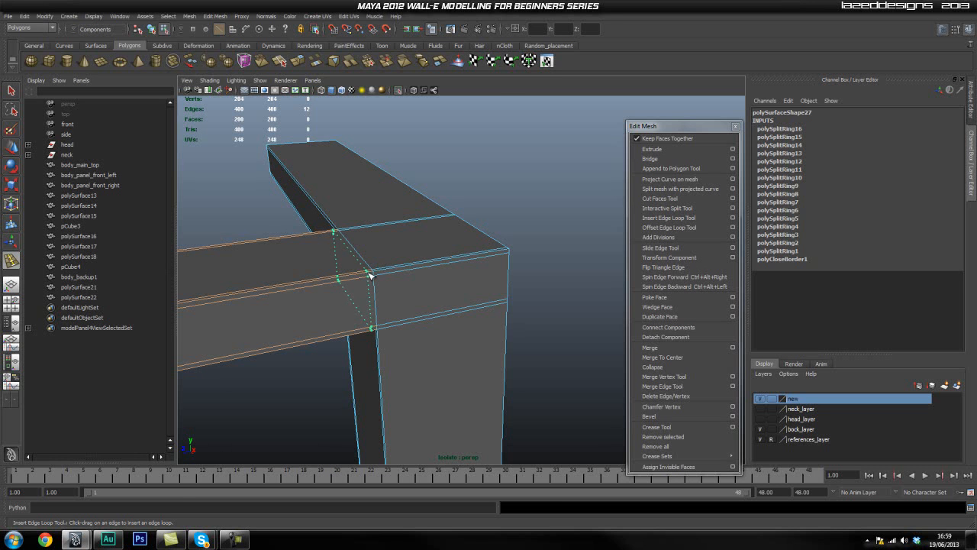
left_click_drag(371, 275, 371, 277)
Insert an edge loop around the top of the rear piece's vertical leg, just below the corner
left_click_drag(521, 235, 426, 166, "alt")
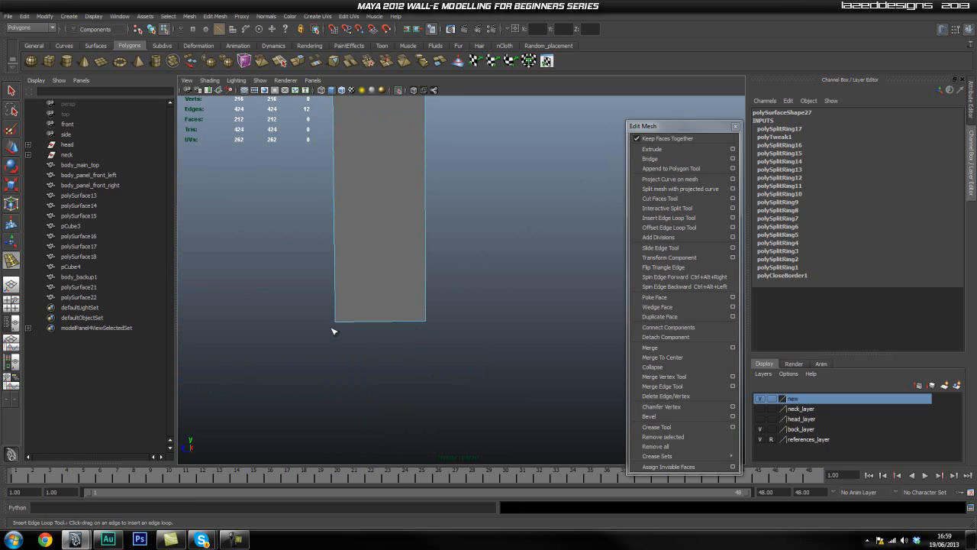
left_click_drag(449, 368, 367, 285, "alt")
middle_click_drag(367, 285, 448, 295, "alt")
left_click_drag(447, 295, 486, 272, "alt")
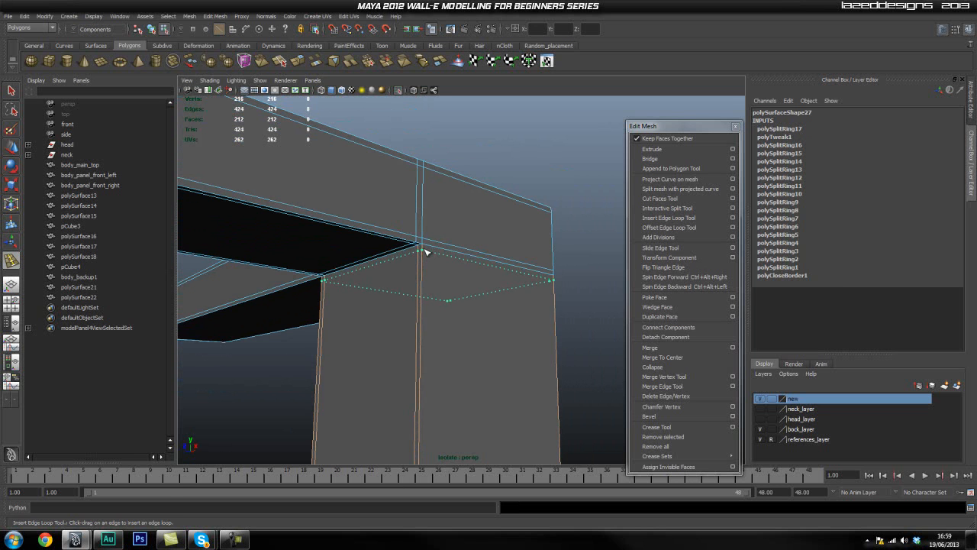
left_click(426, 252)
Move the new edge loop on the vertical leg slightly upward toward the corner
left_click_drag(525, 255, 462, 244, "alt")
middle_click_drag(462, 245, 389, 265, "alt")
scroll(389, 265, "down", 3)
key("w")
left_click_drag(379, 242, 382, 237)
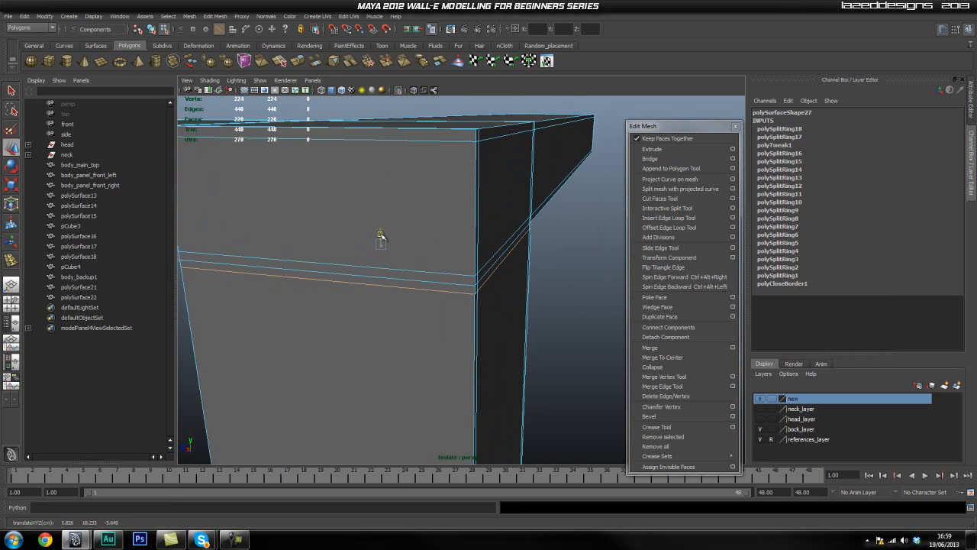
Insert an edge loop beside the outer vertical edge of the rear corner and its leg
left_click_drag(560, 255, 543, 253, "alt")
scroll(543, 254, "down", 4)
right_click_drag(543, 255, 623, 271, "alt")
left_click(669, 218)
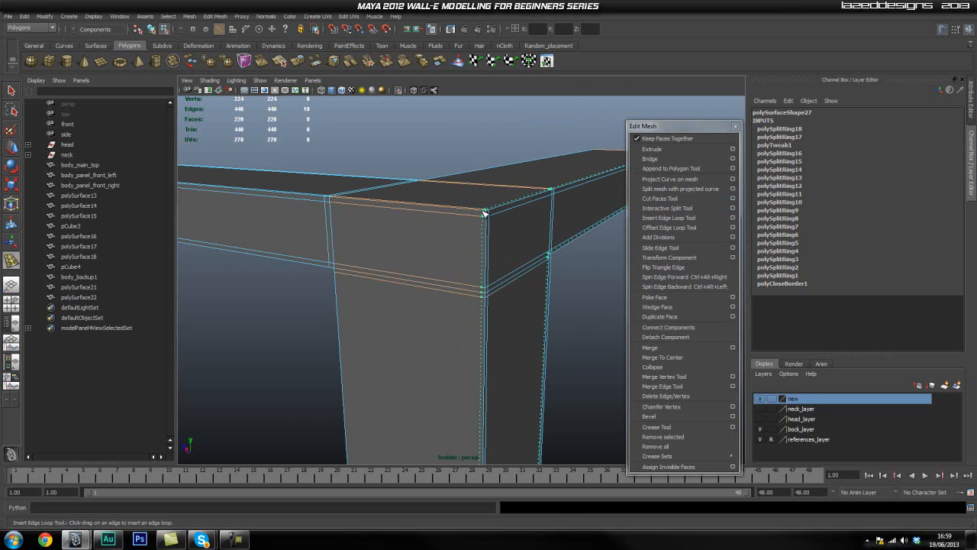
left_click(484, 213)
Insert an edge loop beside the rear corner's inner junction, on the side toward the vertical leg
left_click_drag(403, 221, 408, 264, "alt")
middle_click_drag(454, 254, 346, 282, "alt")
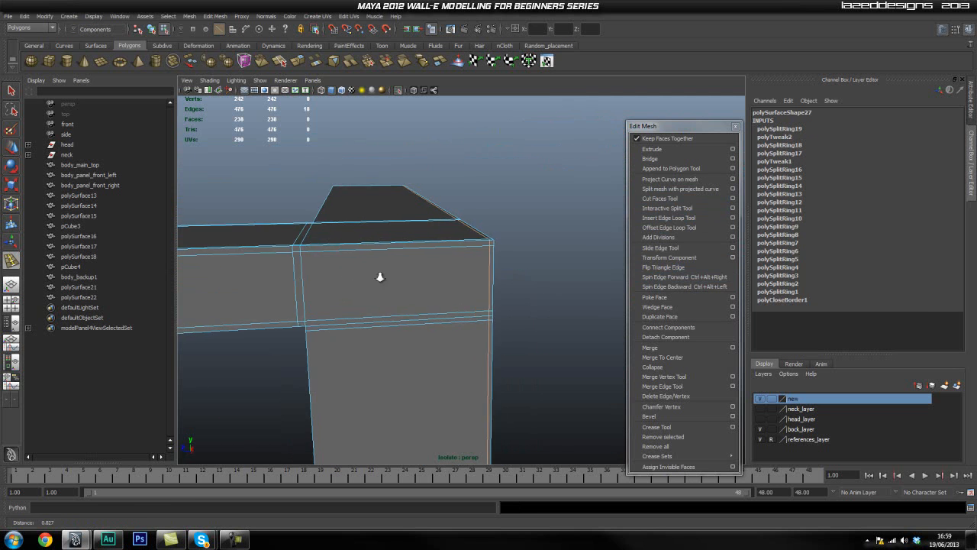
left_click_drag(347, 282, 390, 286, "alt")
middle_click_drag(342, 272, 389, 268, "alt")
middle_click_drag(305, 272, 366, 281, "alt")
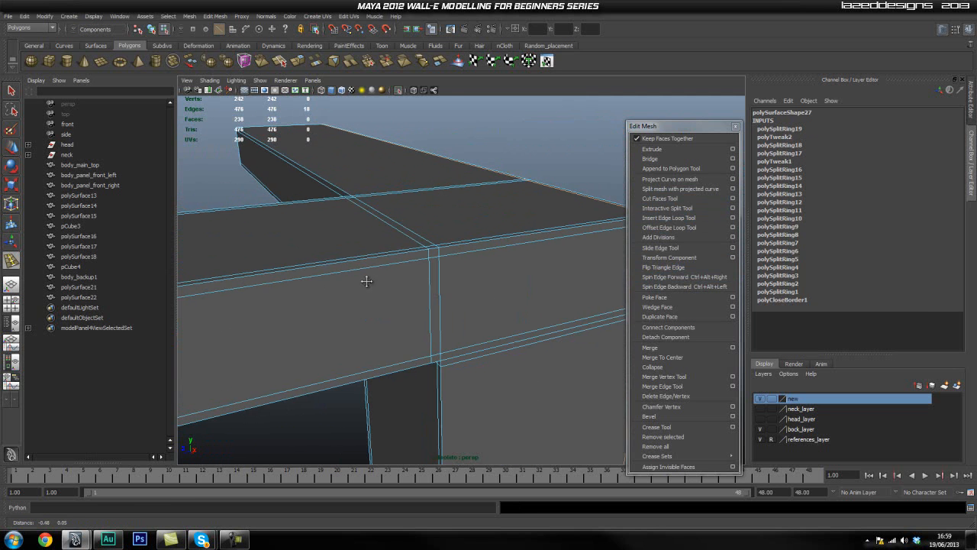
left_click(448, 250)
Insert supporting edge loops close to the bottom end of the vertical leg
scroll(543, 303, "down", 3)
left_click_drag(534, 305, 481, 286, "alt")
middle_click_drag(469, 352, 454, 237, "alt")
left_click_drag(431, 379, 365, 217, "alt")
left_click(397, 274)
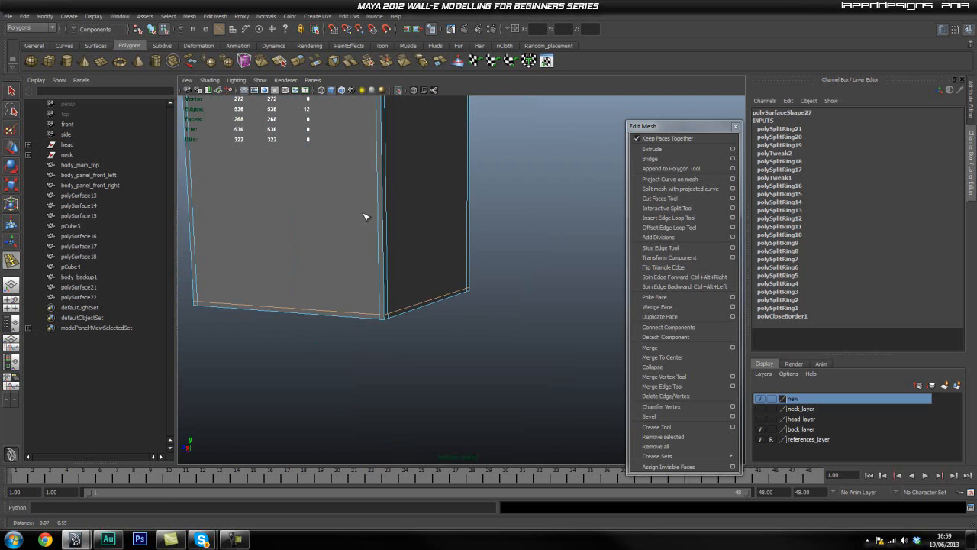
left_click(386, 312)
Add supporting edge loops on the inner side of the vertical leg where it meets the corner's underside
left_click_drag(399, 280, 466, 259, "alt")
middle_click_drag(413, 269, 383, 272, "alt")
right_click_drag(383, 272, 494, 279, "alt")
left_click_drag(493, 280, 333, 343, "alt")
left_click(375, 226)
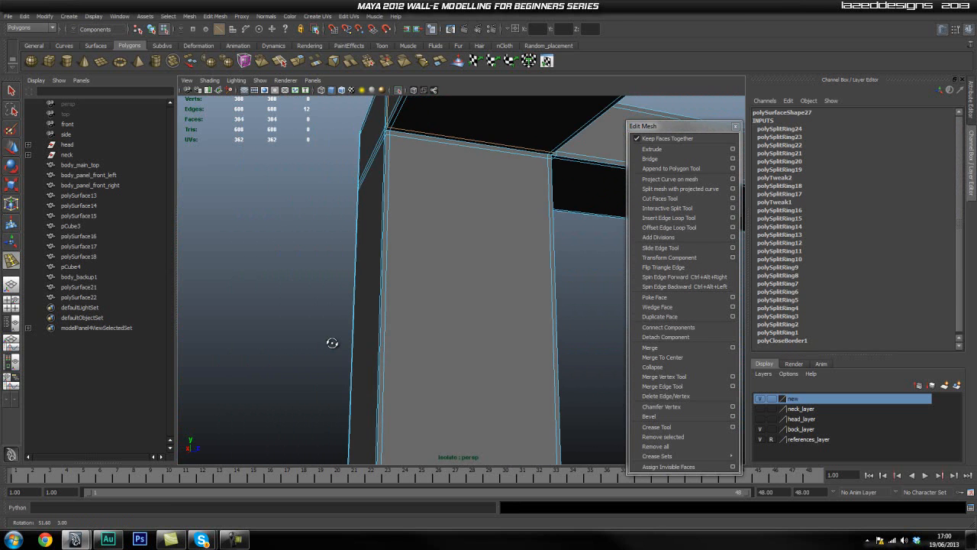
Examine the edge loops along the vertical leg from its top joint to its bottom end
left_click_drag(527, 328, 448, 338, "alt")
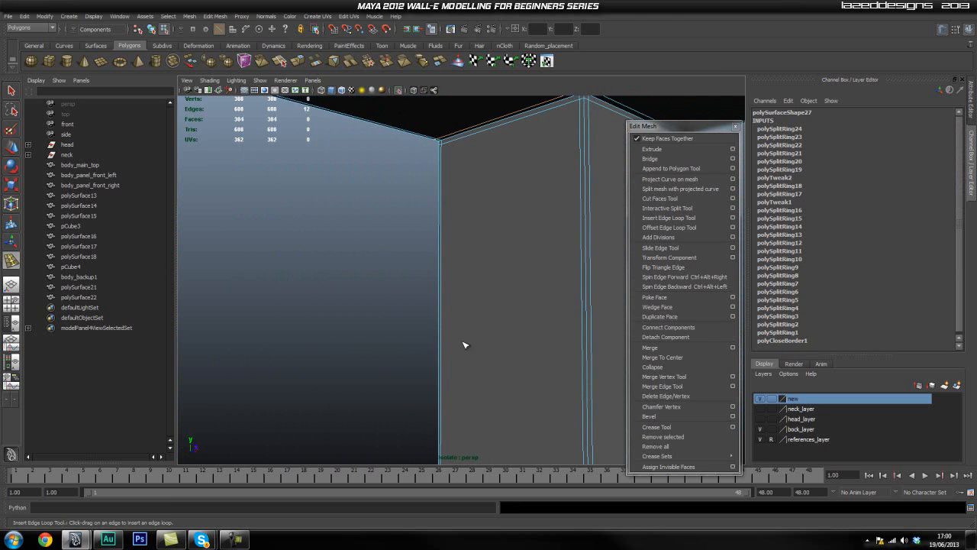
right_click_drag(448, 338, 493, 288, "alt")
middle_click_drag(520, 308, 520, 456, "alt")
scroll(496, 236, "down", 3)
middle_click_drag(497, 234, 484, 122, "alt")
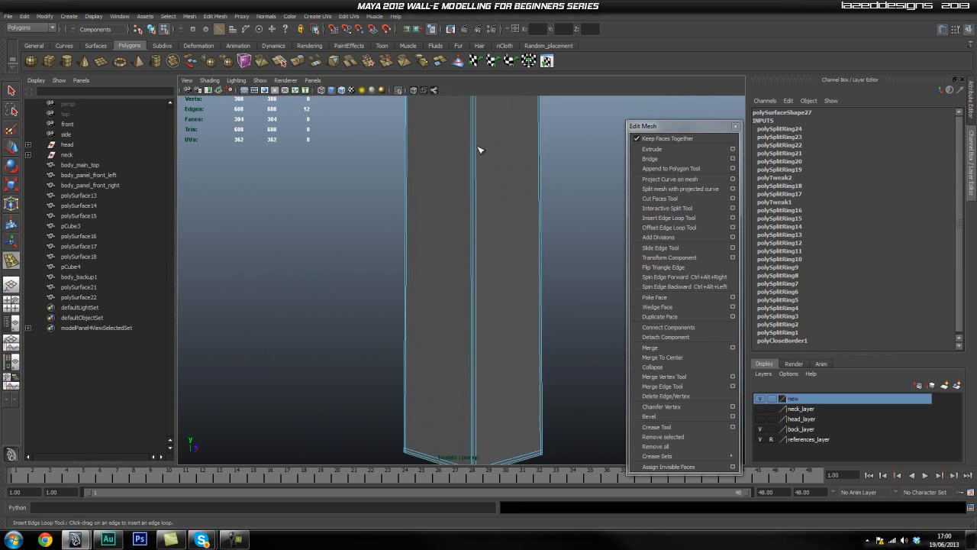
middle_click_drag(477, 382, 461, 261, "alt")
scroll(487, 318, "down", 3)
middle_click_drag(532, 219, 558, 279, "alt")
Insert another edge loop close to the end face of the strip's arm
scroll(558, 279, "down", 5)
left_click_drag(558, 280, 515, 299, "alt")
scroll(454, 304, "up", 5)
left_click_drag(454, 304, 473, 301, "alt")
middle_click_drag(465, 269, 623, 259, "alt")
middle_click_drag(328, 262, 324, 304, "alt")
scroll(476, 307, "up", 5)
left_click_drag(474, 306, 321, 273, "alt")
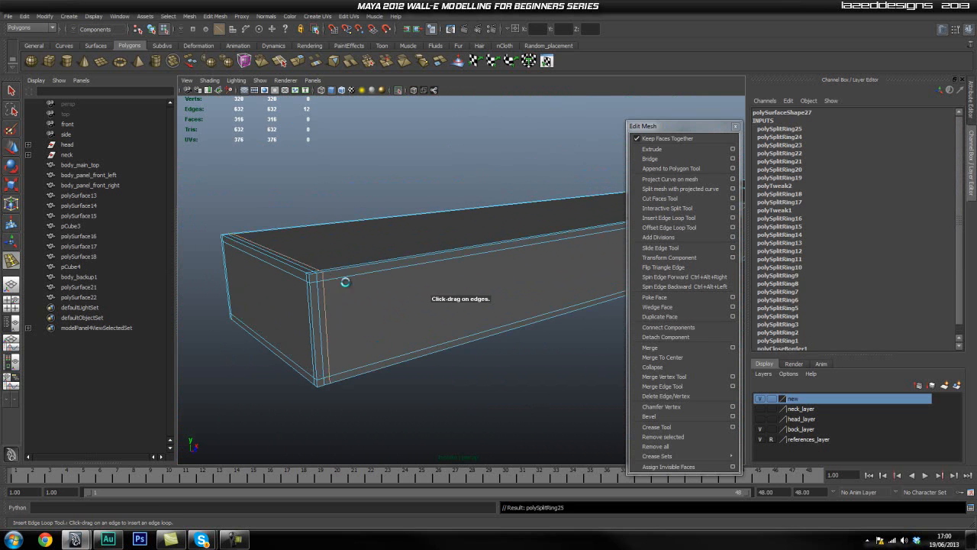
Examine the ends and corners of both strip pieces for missing supporting edge loops
scroll(324, 275, "down", 5)
middle_click_drag(324, 275, 170, 280, "alt")
scroll(170, 280, "down", 4)
middle_click_drag(465, 323, 329, 306, "alt")
scroll(466, 304, "up", 4)
left_click_drag(467, 304, 481, 287, "alt")
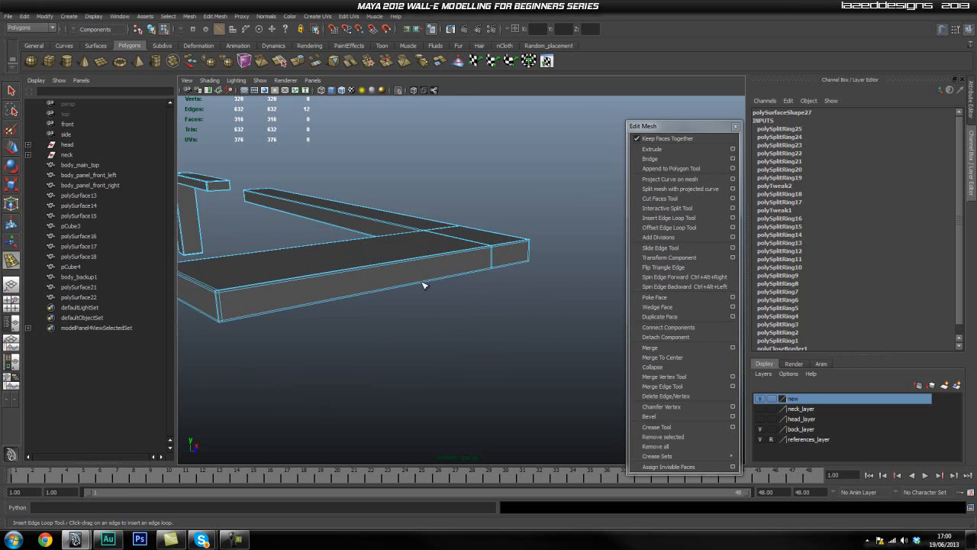
middle_click_drag(212, 298, 334, 280, "alt")
scroll(358, 283, "up", 4)
left_click_drag(408, 284, 329, 264, "alt")
middle_click_drag(329, 264, 353, 297, "alt")
left_click_drag(352, 297, 443, 310, "alt")
middle_click_drag(443, 310, 249, 336, "alt")
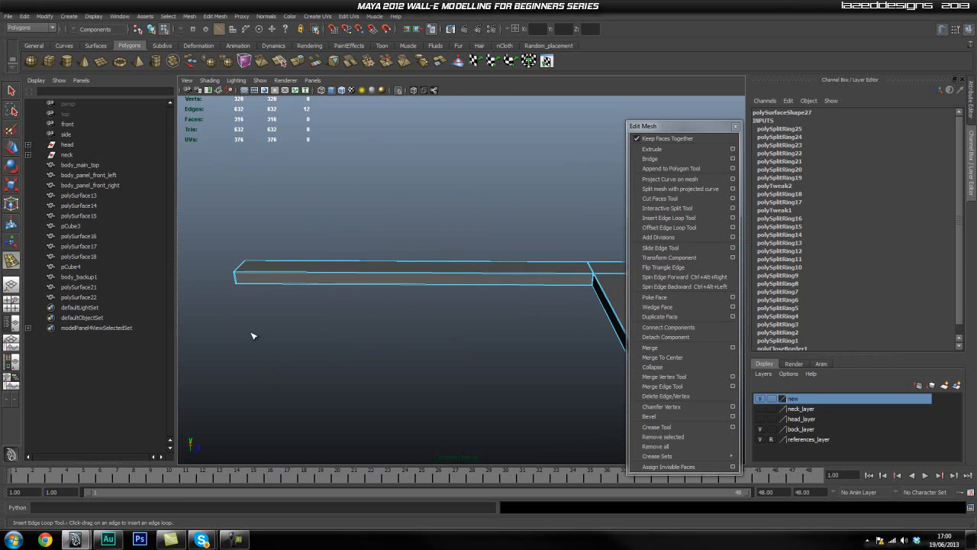
right_click_drag(249, 336, 526, 302, "alt")
middle_click_drag(526, 302, 332, 318, "alt")
left_click_drag(389, 310, 527, 309, "alt")
middle_click_drag(527, 310, 600, 252, "alt")
right_click_drag(600, 252, 279, 233, "alt")
middle_click_drag(302, 232, 597, 209, "alt")
left_click_drag(601, 212, 565, 245, "alt")
middle_click_drag(523, 237, 336, 252, "alt")
right_click_drag(392, 257, 500, 256, "alt")
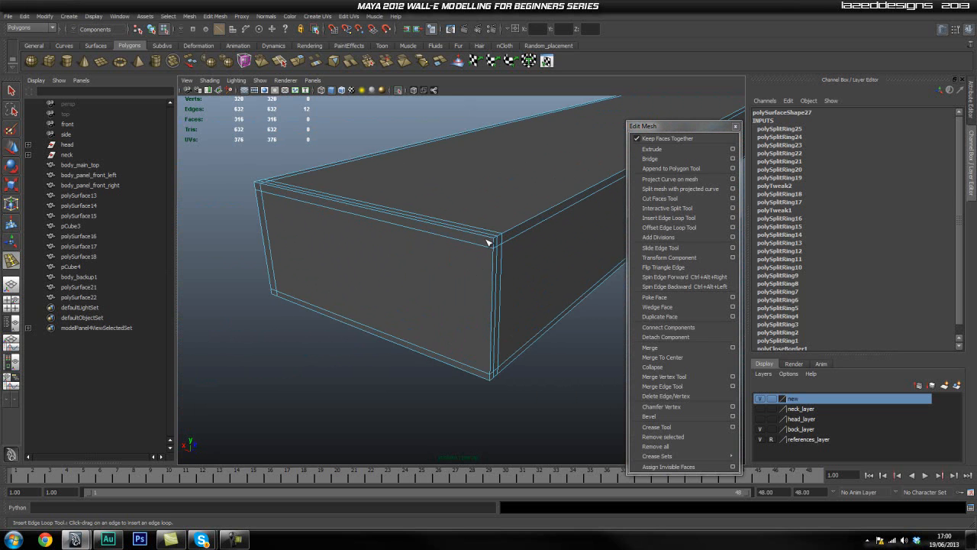
Insert a supporting edge loop beside the side edge of the arm's end and show the full scene again
middle_click_drag(358, 216, 391, 226, "alt")
left_click_drag(451, 264, 394, 255, "alt")
scroll(451, 243, "down", 3)
scroll(451, 243, "down", 5)
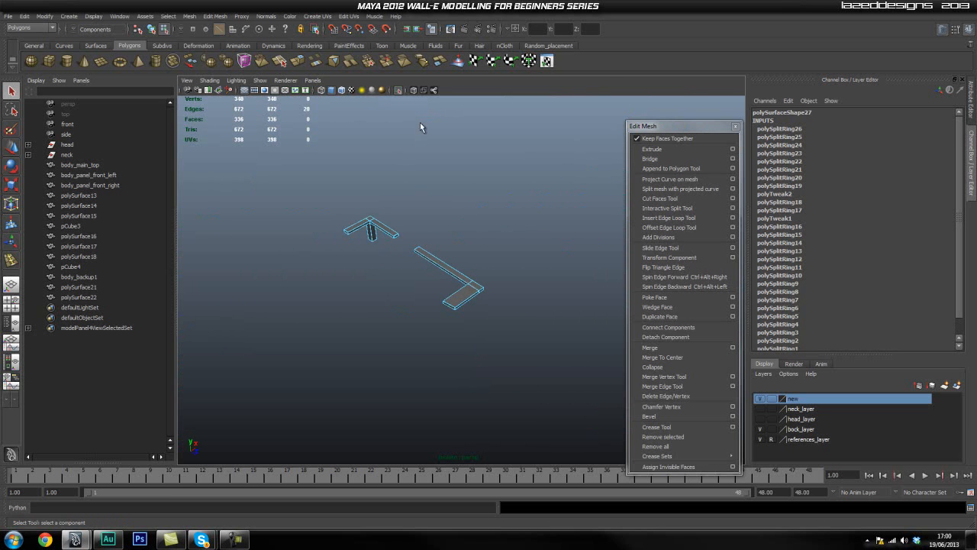
left_click(397, 90)
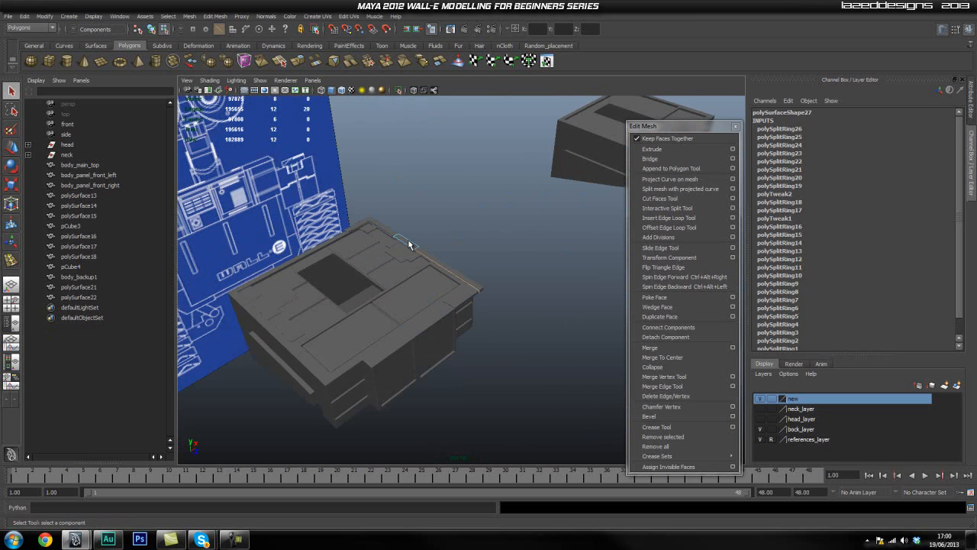
Isolate the short separate piece of the side trim and frame it up close
left_click(397, 91)
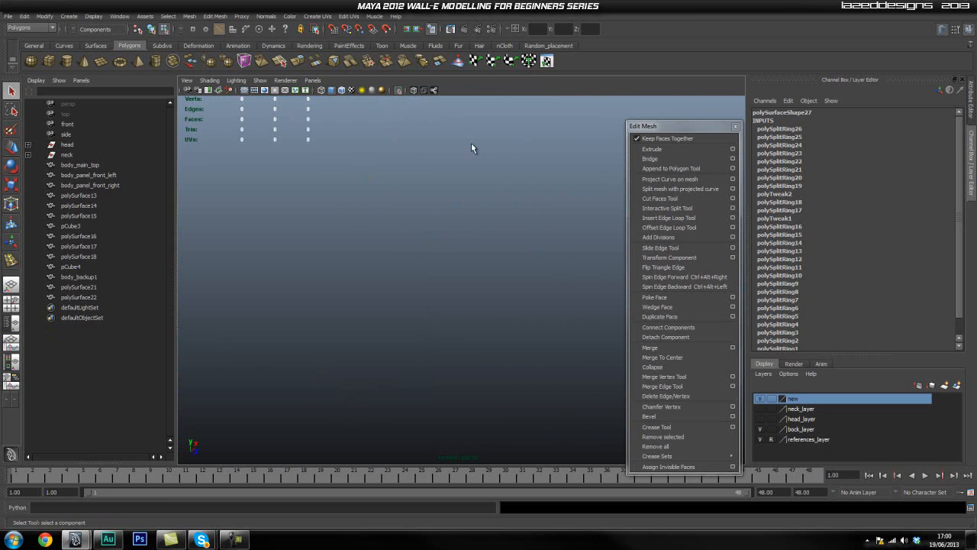
left_click(397, 90)
right_click_drag(436, 228, 474, 212)
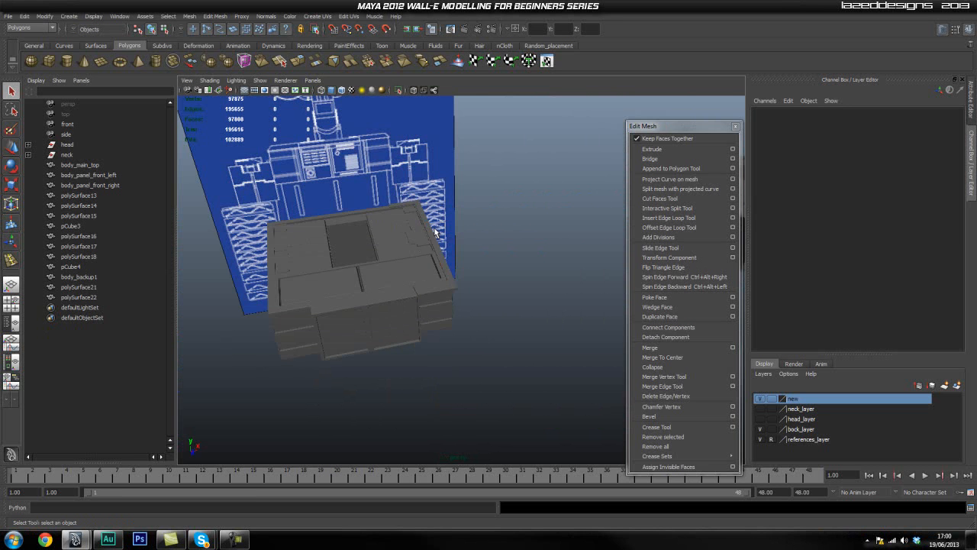
left_click(430, 231)
left_click(397, 90)
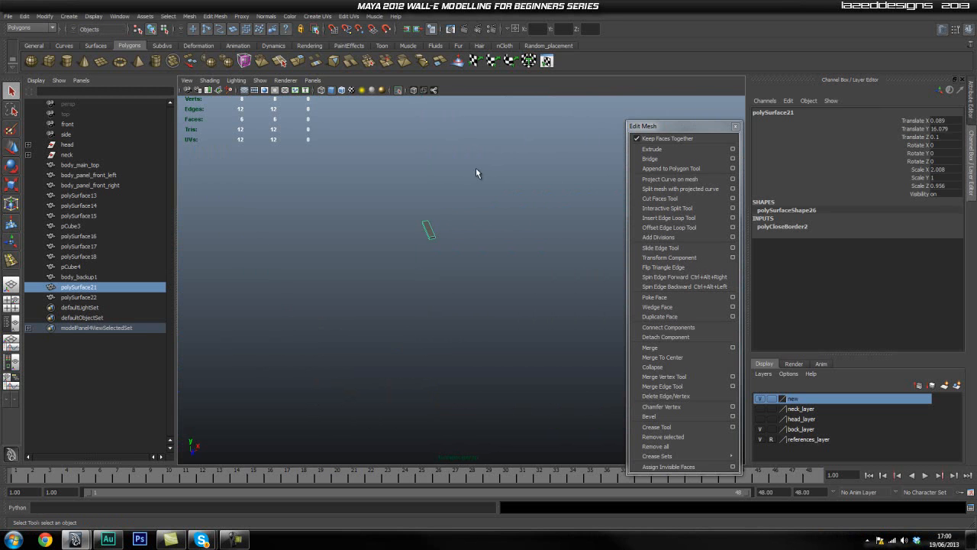
left_click_drag(507, 208, 585, 201, "alt")
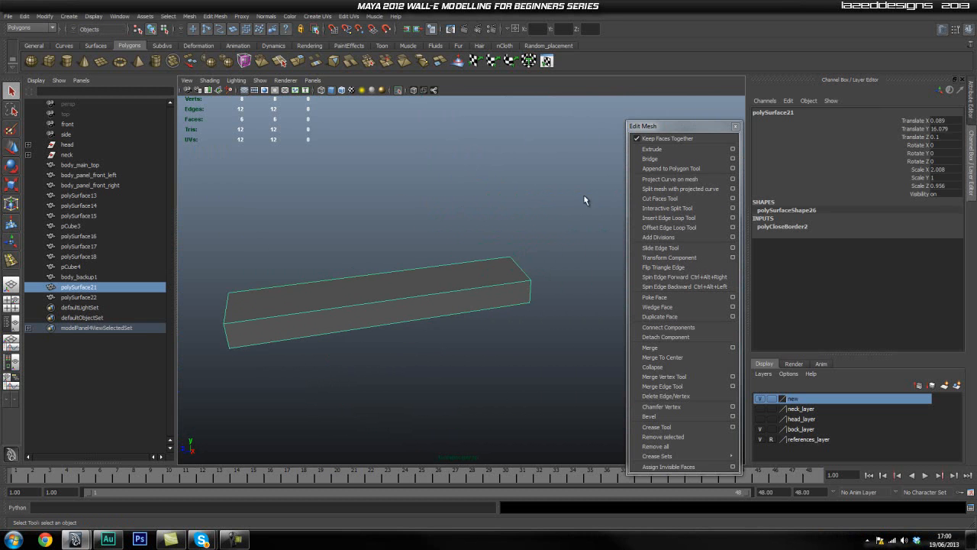
Insert a supporting edge loop close to each of the two ends of the short trim piece
left_click(679, 218)
middle_click_drag(288, 297, 385, 285, "alt")
right_click_drag(252, 329, 317, 324, "alt")
middle_click_drag(317, 324, 361, 311, "alt")
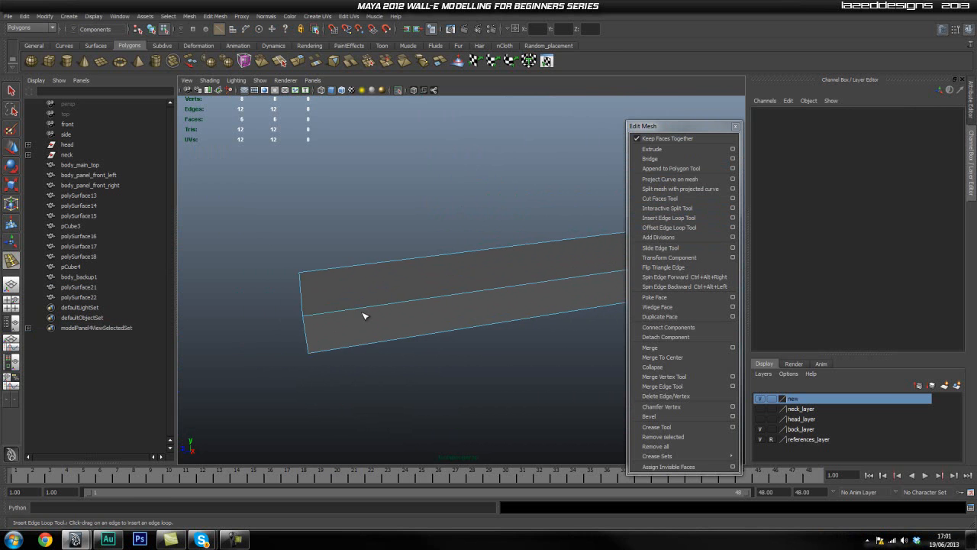
left_click(305, 319)
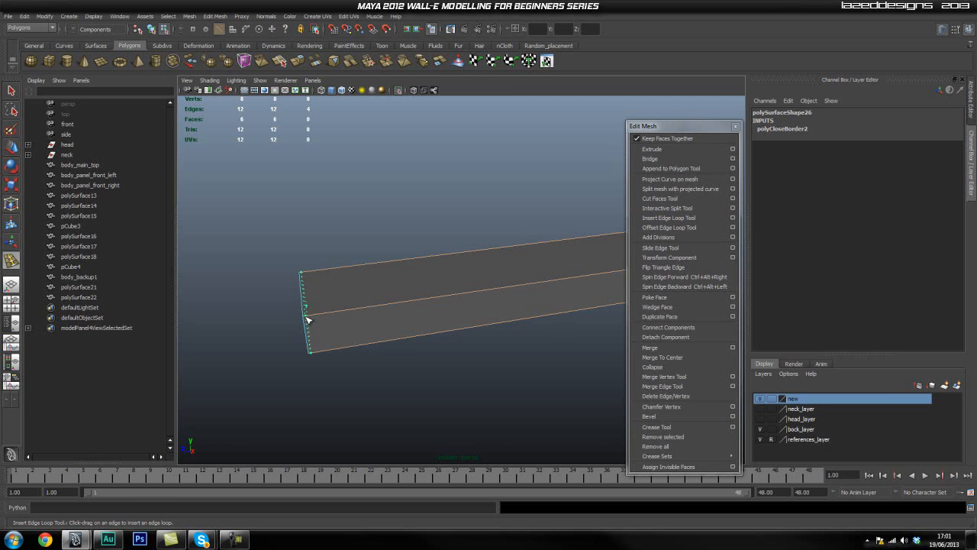
middle_click_drag(439, 323, 328, 363, "alt")
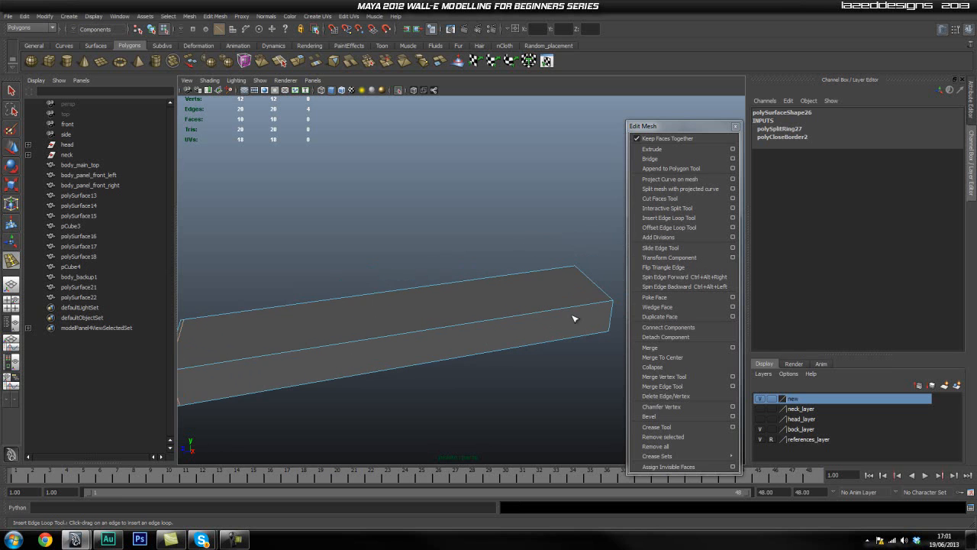
left_click(614, 305)
Insert supporting edge loops around the short piece just below its top edge and just above its bottom edge
left_click_drag(603, 307, 358, 359, "alt")
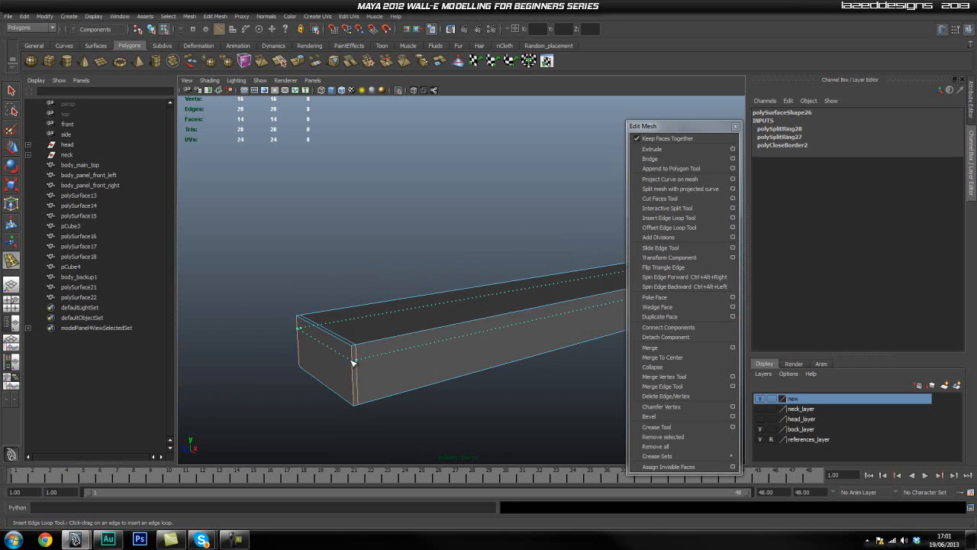
left_click_drag(355, 352, 355, 384)
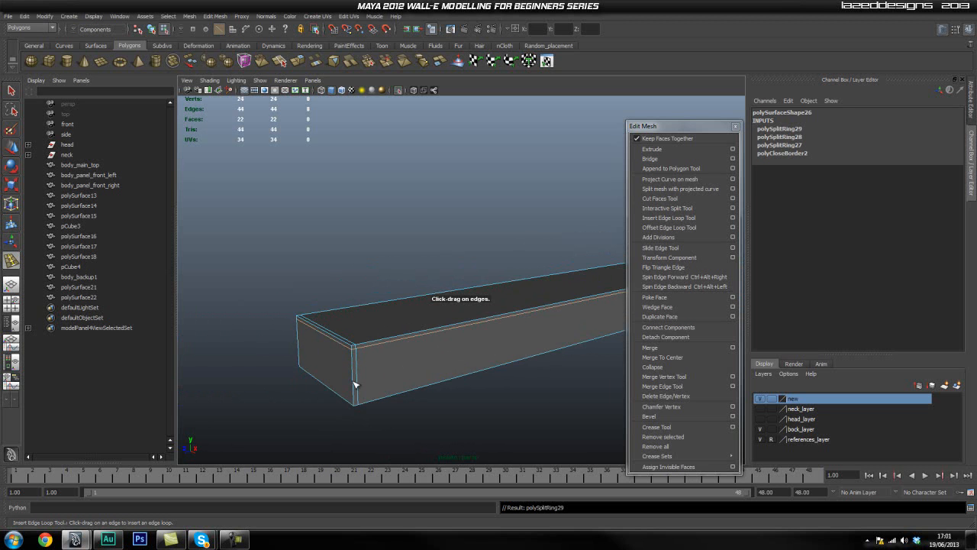
left_click(357, 403)
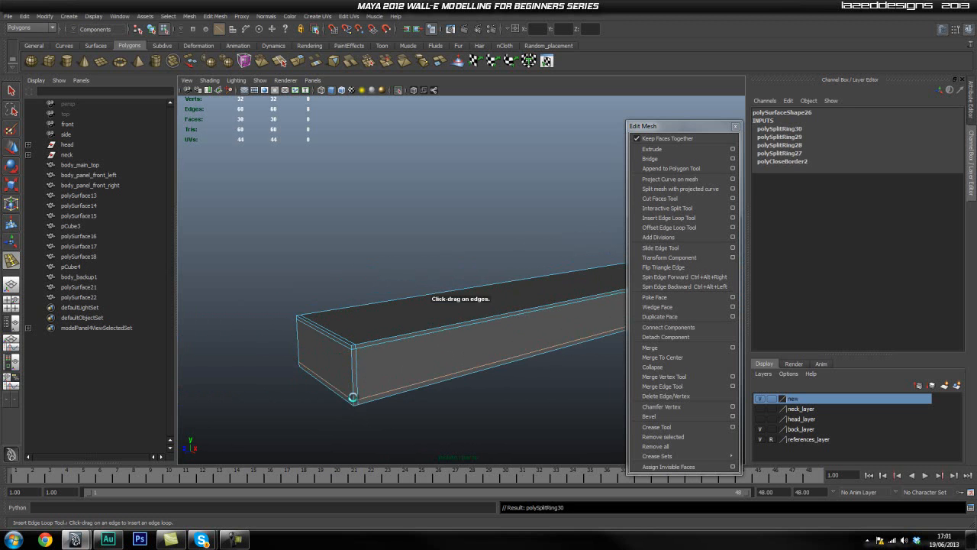
Insert lengthwise supporting edge loops beside both long sides of the short piece, and return to object selection
left_click_drag(323, 329, 419, 370, "alt")
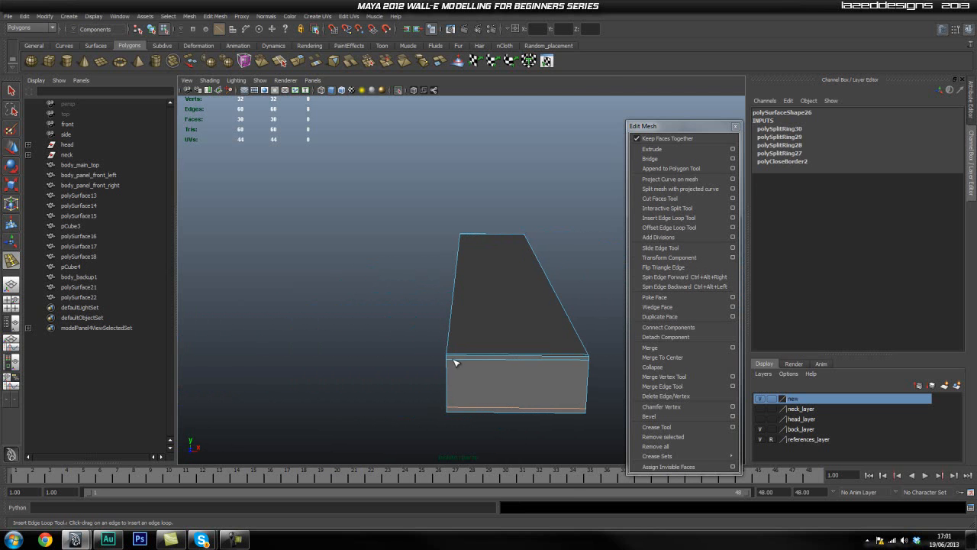
left_click(452, 359)
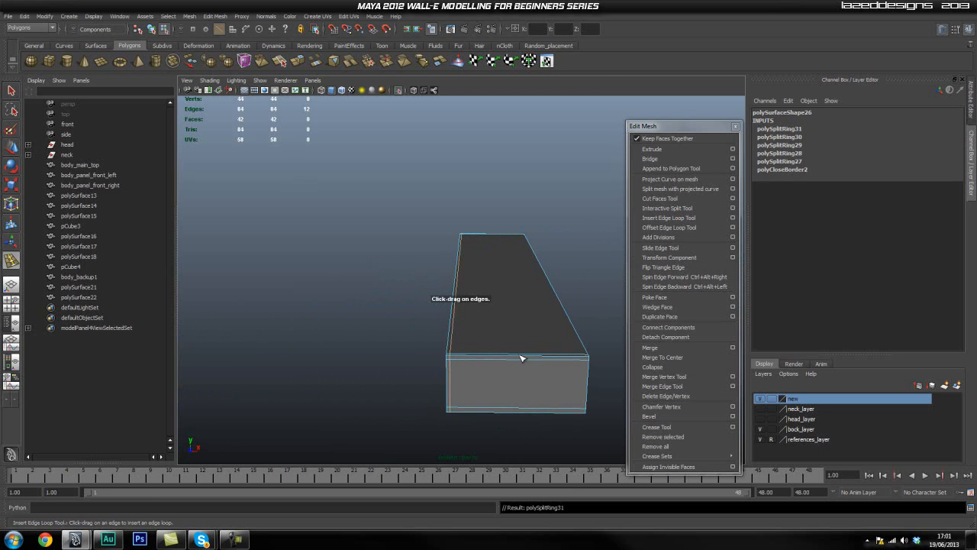
left_click(588, 362)
left_click_drag(458, 386, 471, 303, "alt")
key("q")
right_click_drag(471, 303, 498, 293)
left_click(534, 252)
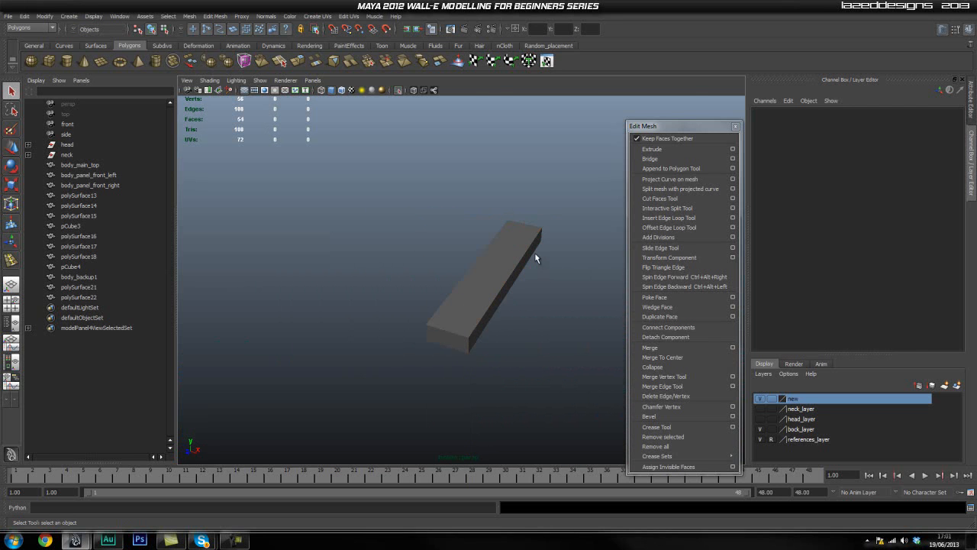
Show the full scene again and turn on the smooth mesh preview for both trim pieces
left_click(395, 91)
right_click_drag(454, 321, 426, 328, "alt")
left_click(430, 327)
key("3")
left_click(476, 274)
key("3")
left_click(548, 327)
Isolate the short piece together with the long trim strip
left_click(469, 278)
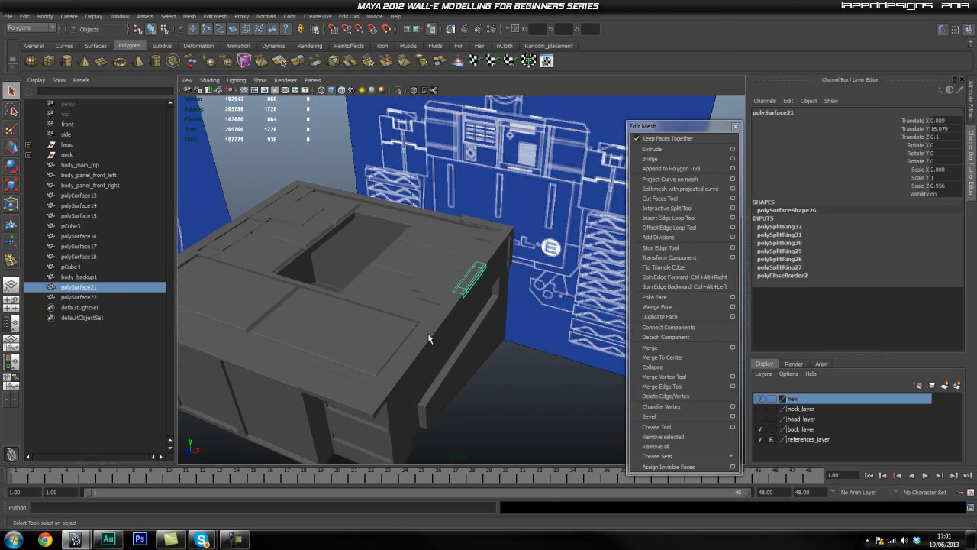
left_click(432, 336, "shift")
left_click(397, 90)
left_click(493, 180)
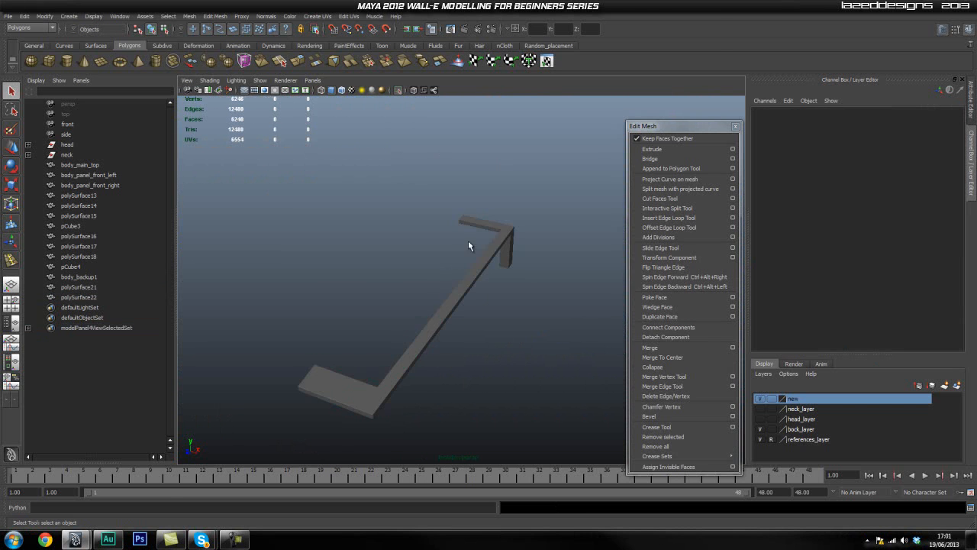
Examine the seams where the smoothed short piece meets the long trim strip
left_click_drag(362, 346, 384, 331, "alt")
right_click_drag(384, 332, 419, 360, "alt")
left_click_drag(418, 364, 473, 305, "alt")
right_click_drag(474, 306, 365, 308, "alt")
scroll(366, 307, "up", 3)
mouse_move(336, 306)
middle_mouse_down("alt")
mouse_move(528, 284)
mouse_move(583, 264)
middle_mouse_up("alt")
left_click_drag(366, 284, 347, 288, "alt")
left_click_drag(452, 303, 380, 310, "alt")
middle_click_drag(297, 335, 382, 322, "alt")
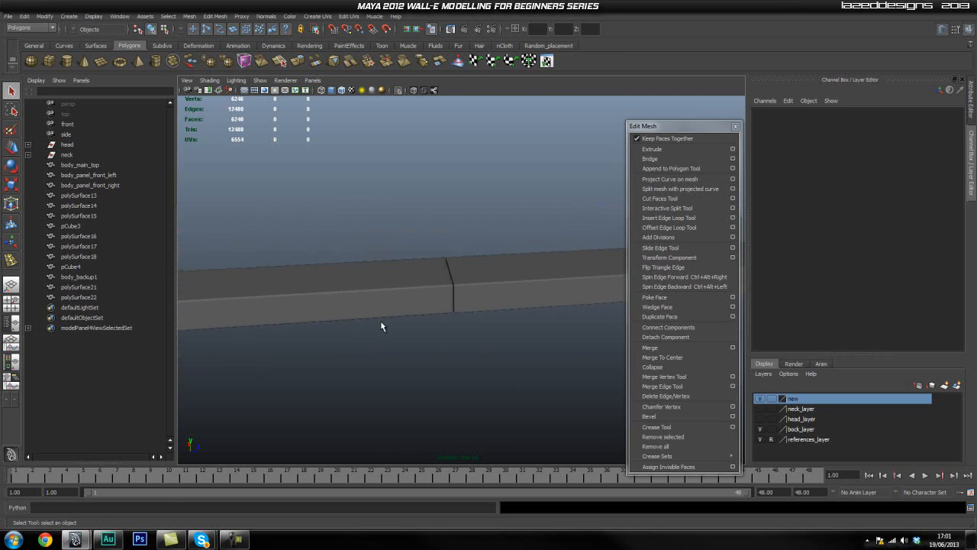
right_click_drag(382, 326, 450, 313, "alt")
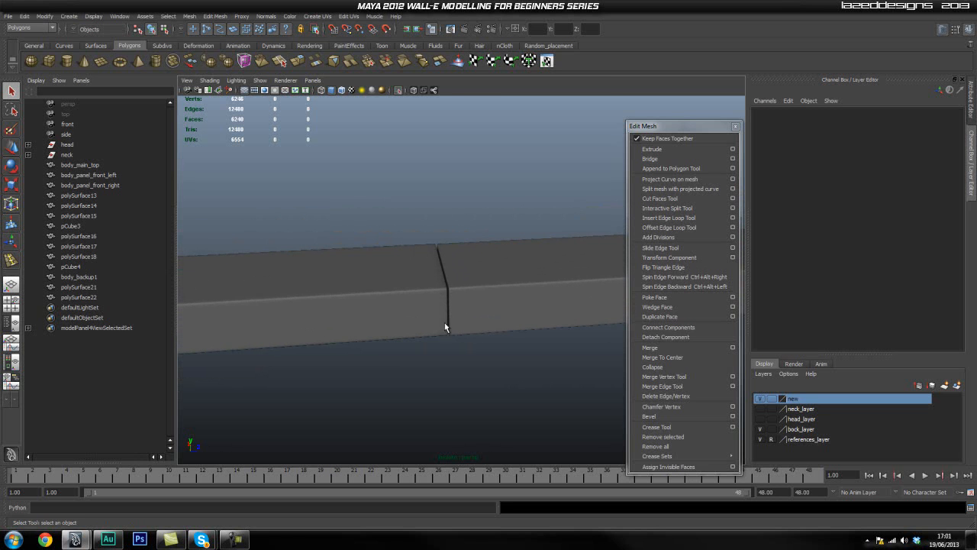
middle_click_drag(380, 307, 407, 291, "alt")
right_click_drag(408, 291, 537, 292, "alt")
middle_click_drag(537, 293, 462, 314, "alt")
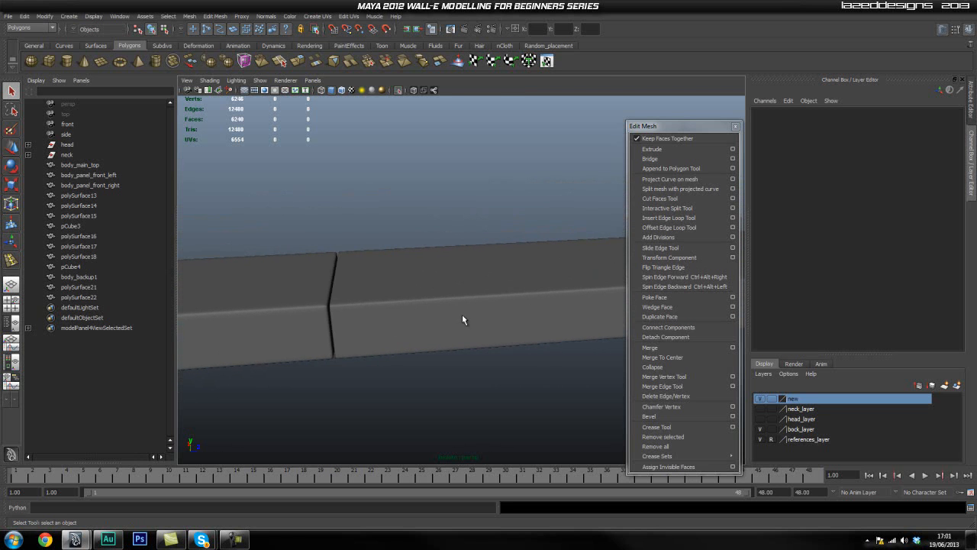
Isolate the short piece without smoothing and insert an extra edge loop close to each of its ends
left_click(459, 314)
key("1")
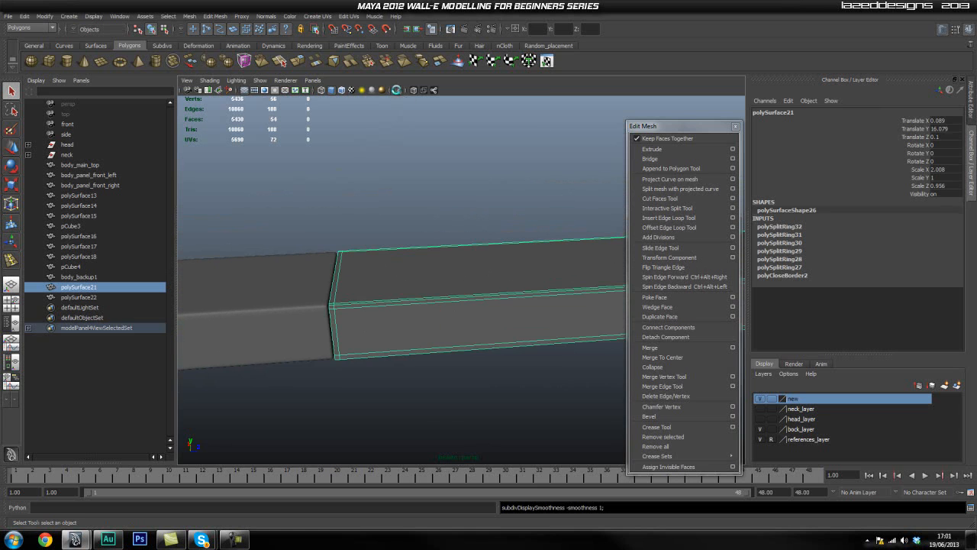
left_click(398, 91)
left_click(397, 90)
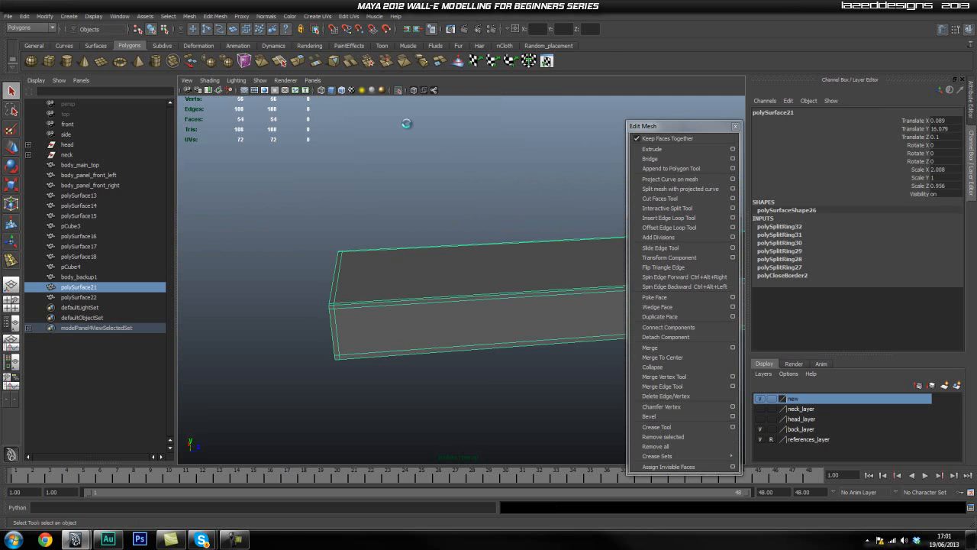
left_click(669, 217)
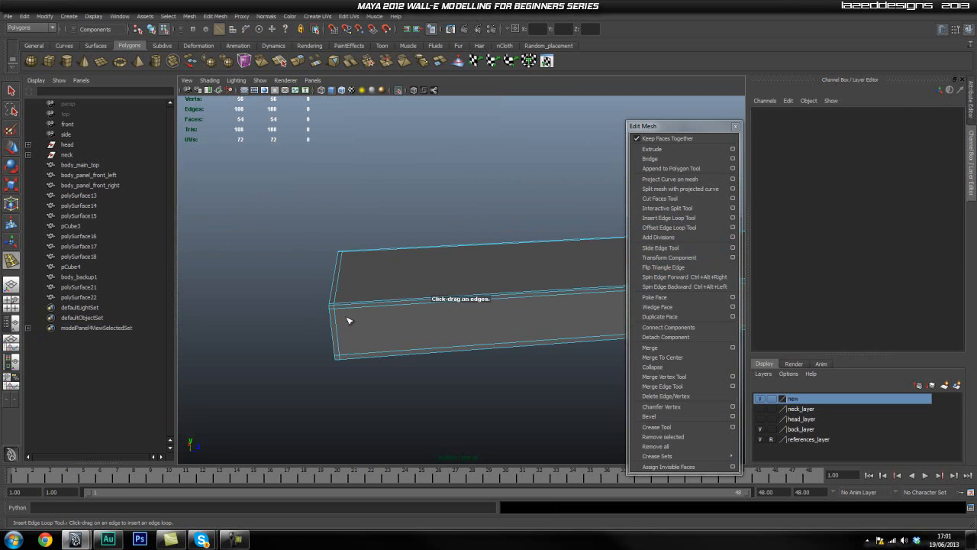
left_click_drag(345, 302, 340, 304)
middle_click_drag(375, 304, 423, 290, "alt")
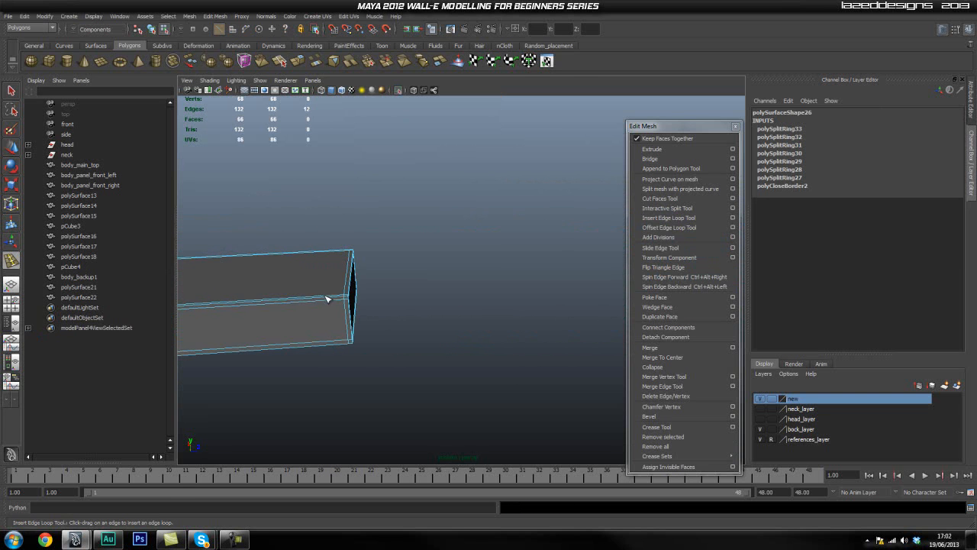
left_click_drag(341, 304, 340, 298)
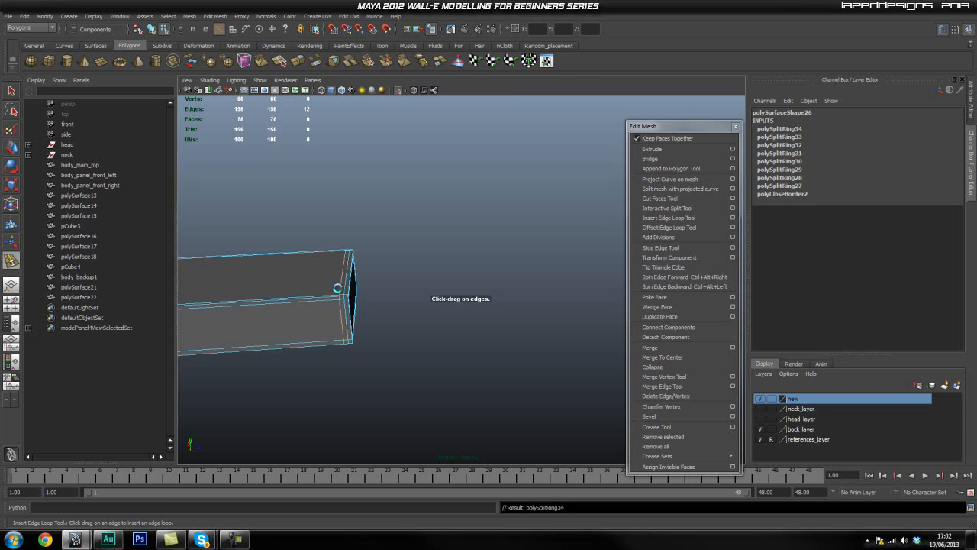
Isolate both trim pieces together again and turn the smooth mesh preview back on for the short piece
left_click(398, 90)
left_click(429, 279)
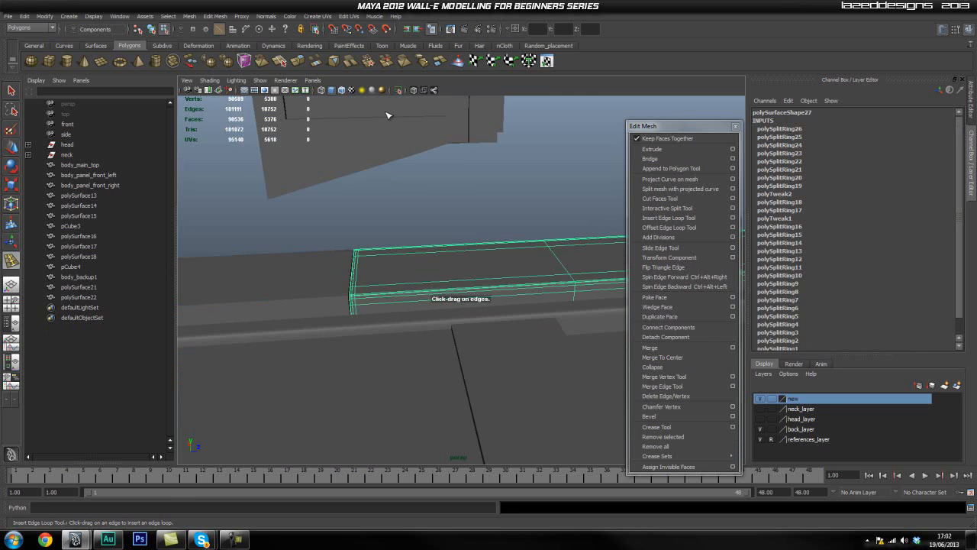
right_click_drag(309, 281, 359, 270)
left_click_drag(303, 278, 405, 270)
left_click(398, 90)
left_click(396, 162)
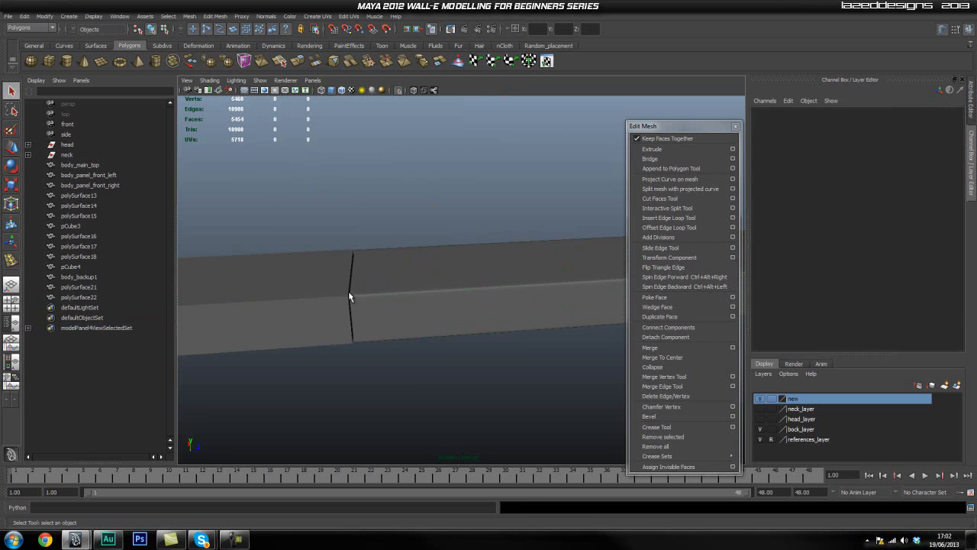
left_click(333, 292)
key("3")
left_click(432, 353)
Examine the tightened seams of the short piece and the overall shape of the smoothed trim
left_click_drag(432, 353, 483, 343, "alt")
middle_click_drag(483, 339, 451, 337, "alt")
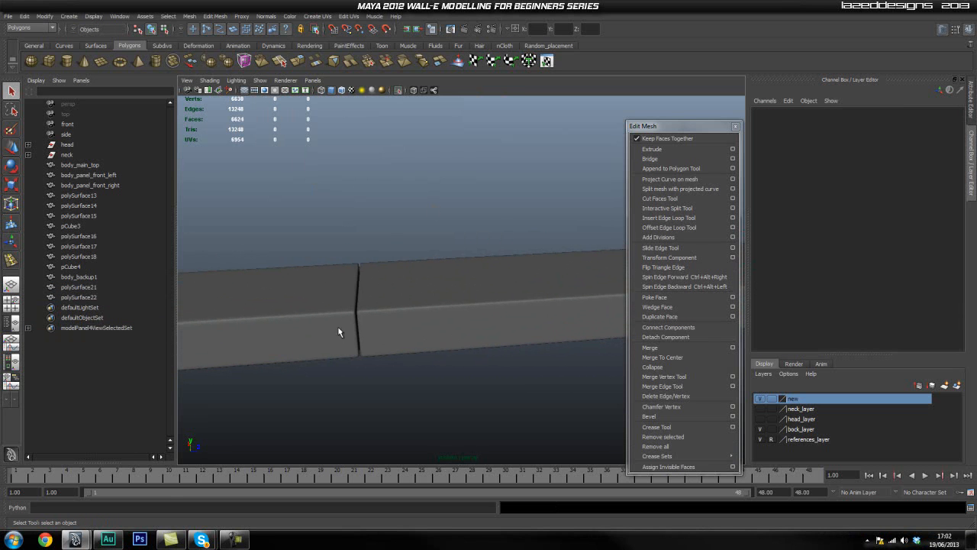
scroll(336, 329, "down", 3)
middle_click_drag(349, 330, 412, 330, "alt")
left_click_drag(412, 329, 435, 323, "alt")
right_click_drag(435, 323, 333, 384, "alt")
middle_click_drag(333, 384, 349, 299, "alt")
left_click_drag(348, 337, 418, 323, "alt")
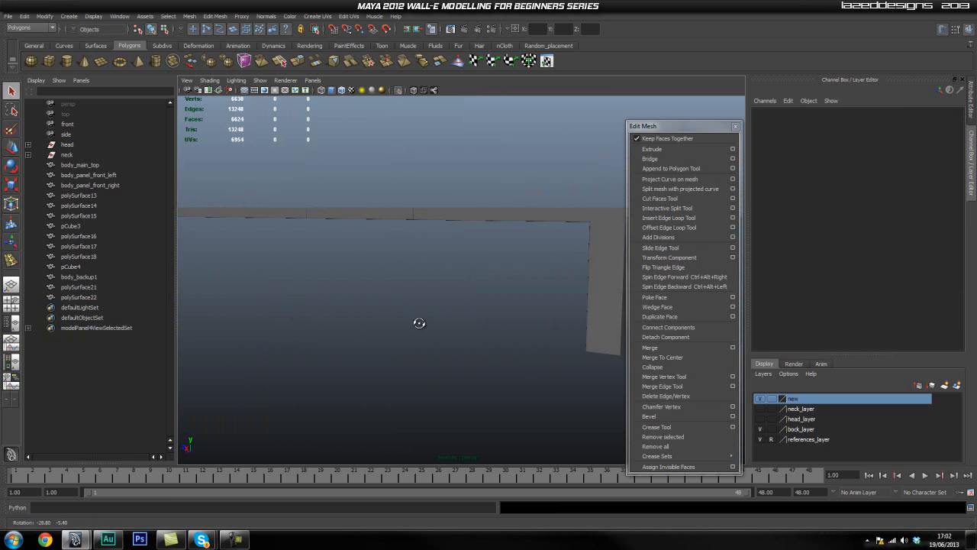
middle_click_drag(480, 317, 395, 328, "alt")
left_click_drag(395, 327, 439, 353, "alt")
scroll(439, 354, "down", 5)
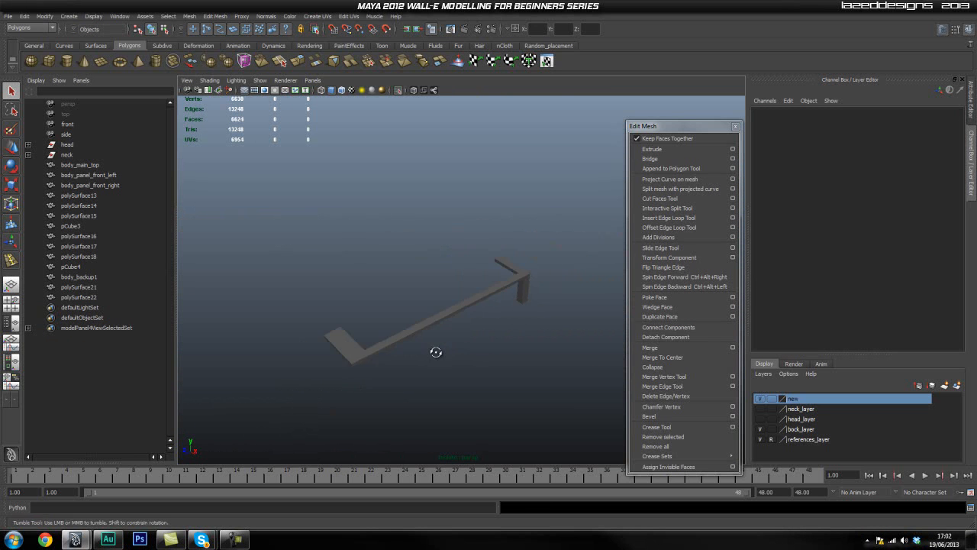
Show the full scene again and examine how the trim sits on the body from several angles
left_click(398, 90)
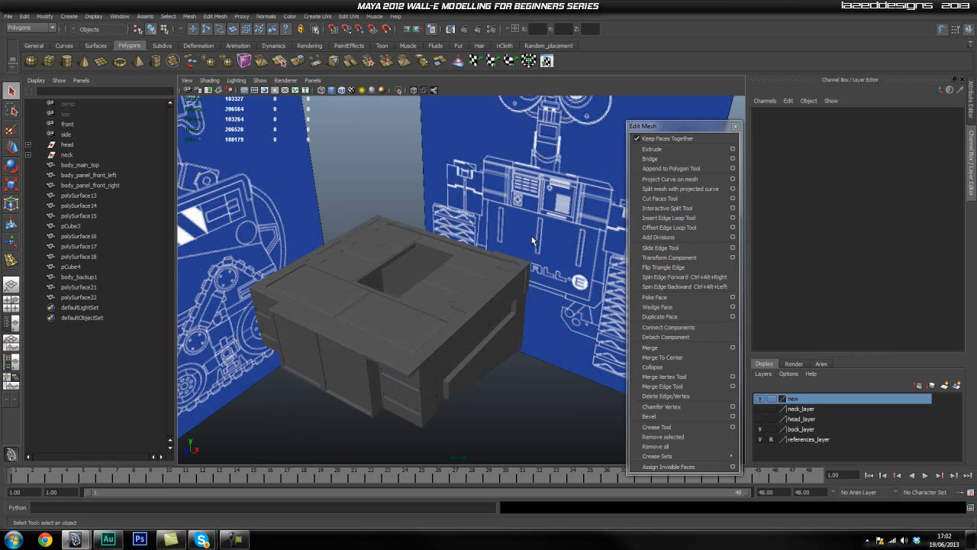
left_click_drag(481, 317, 526, 313, "alt")
middle_click_drag(526, 313, 353, 299, "alt")
right_click_drag(353, 299, 493, 317, "alt")
left_click_drag(493, 317, 369, 283, "alt")
middle_click_drag(358, 220, 446, 275, "alt")
left_click_drag(506, 275, 507, 300, "alt")
middle_click_drag(506, 301, 470, 289, "alt")
left_click_drag(470, 290, 356, 344, "alt")
right_click_drag(355, 345, 454, 330, "alt")
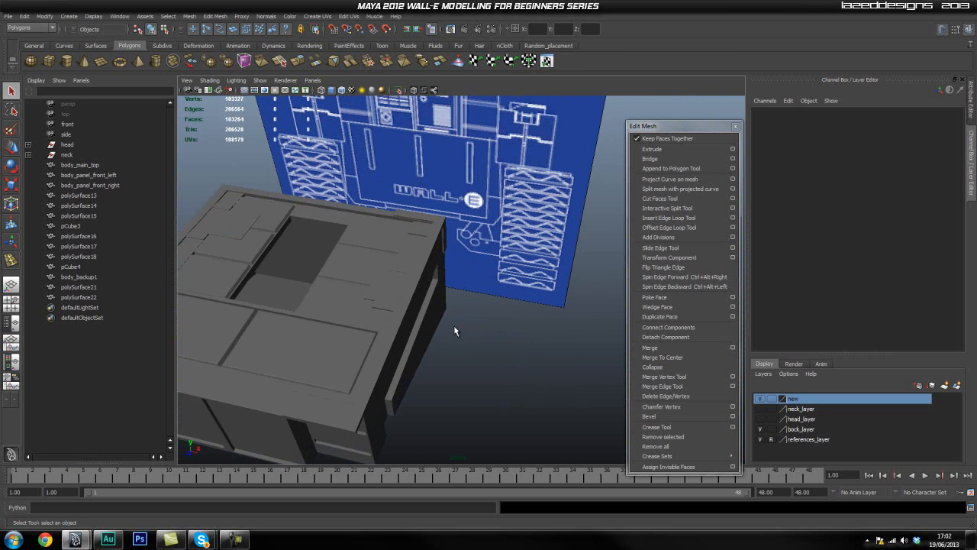
Combine the short piece and the long trim strip into one mesh
left_click(409, 313)
left_click(419, 284, "shift")
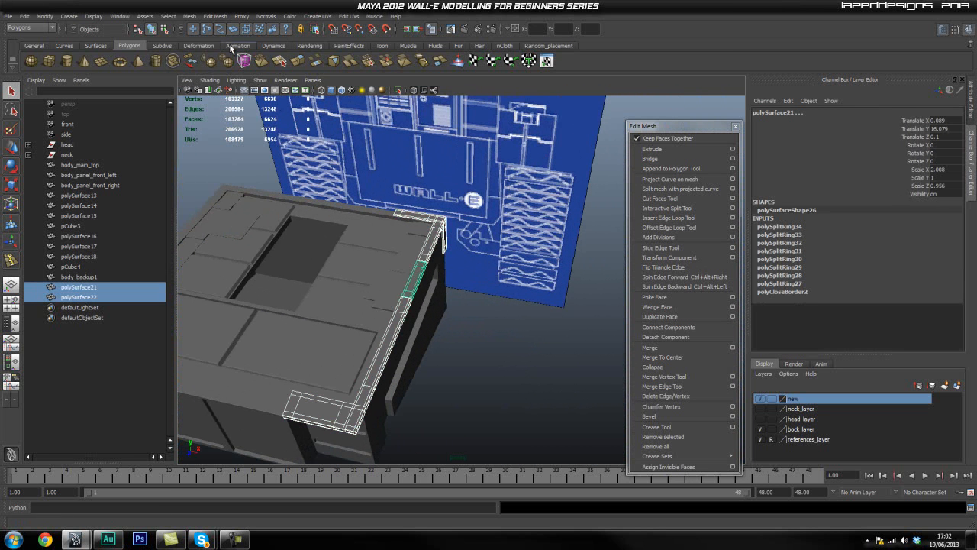
left_click(190, 16)
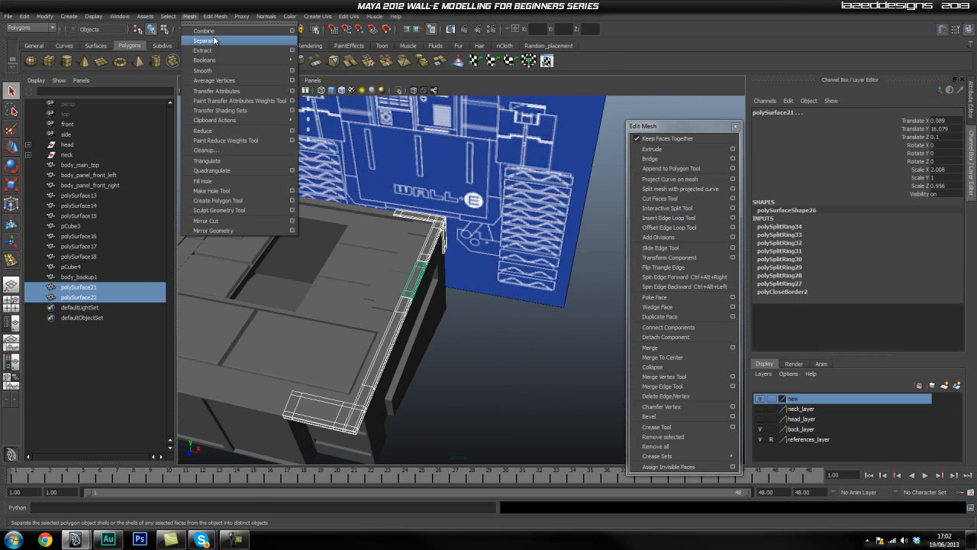
left_click(203, 31)
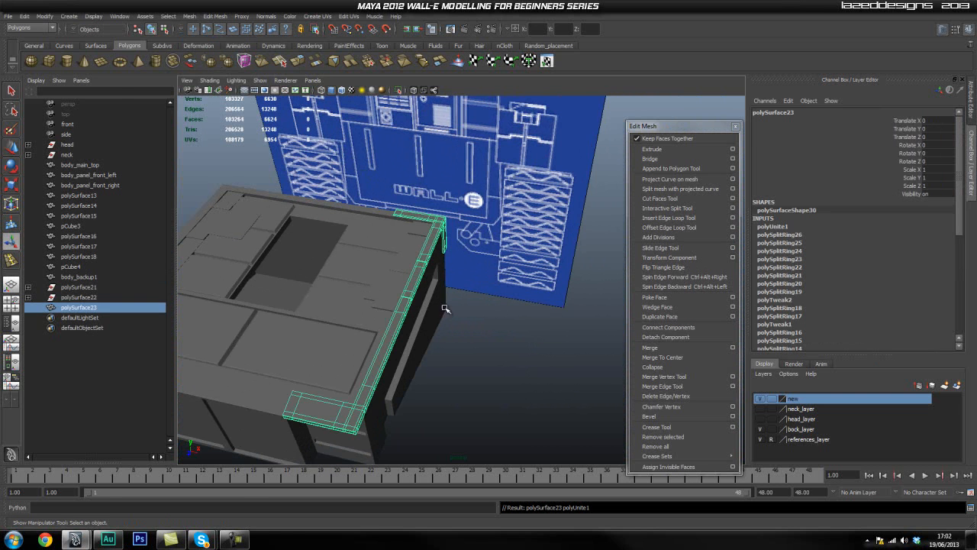
Select the leftover source groups along with the combined trim and delete all construction history
left_click(77, 289, "shift")
left_click(25, 16)
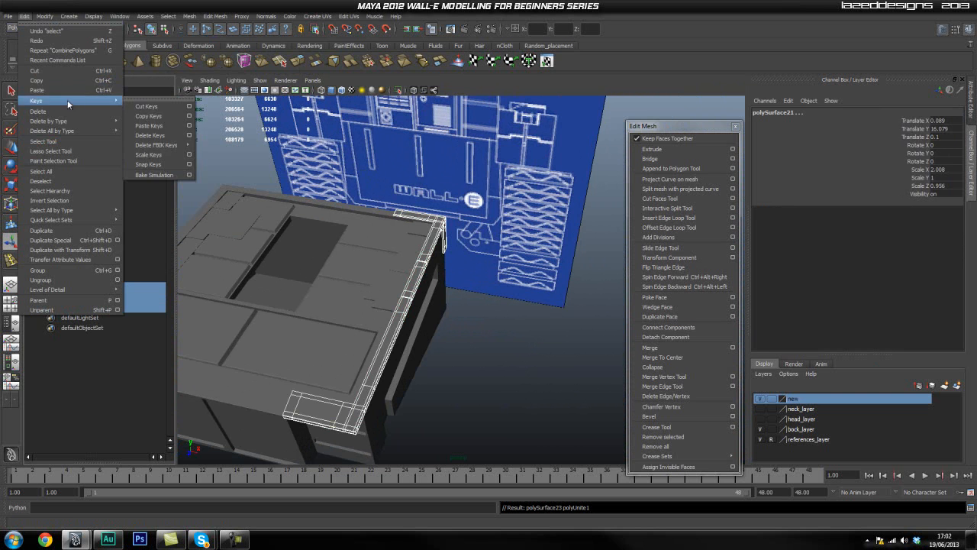
mouse_move(98, 131)
left_click(150, 138)
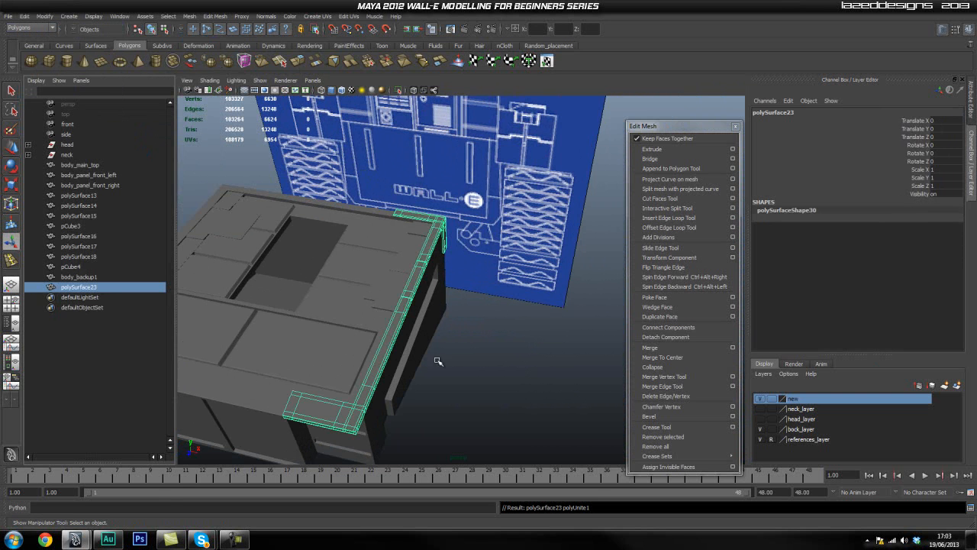
left_click(500, 395)
left_click(391, 345)
left_click_drag(391, 345, 357, 324, "alt")
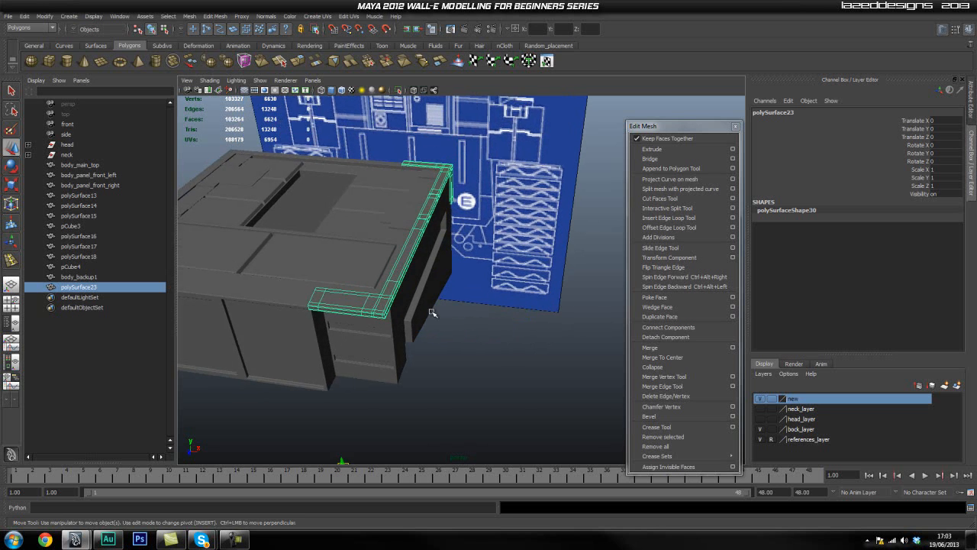
scroll(422, 308, "down", 4)
middle_click_drag(444, 314, 436, 297, "alt")
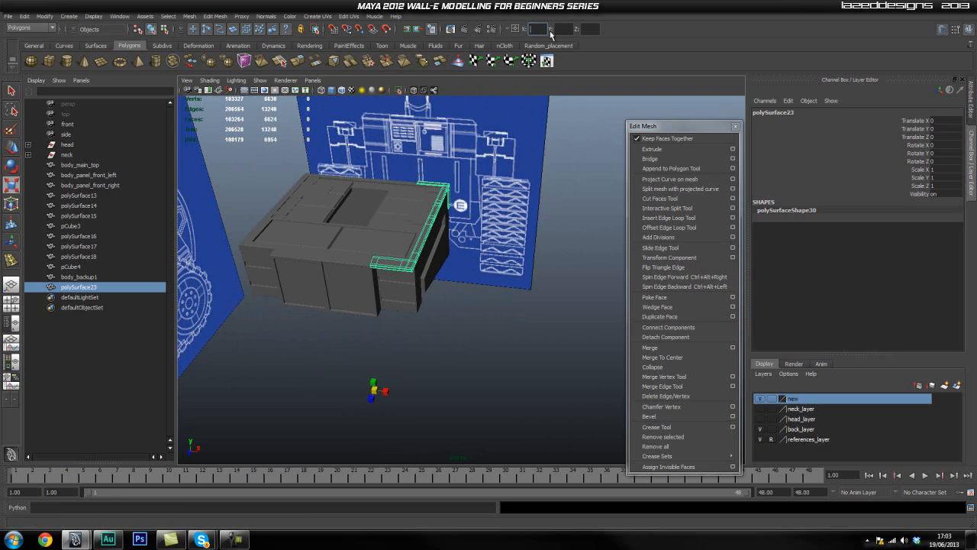
key("Return")
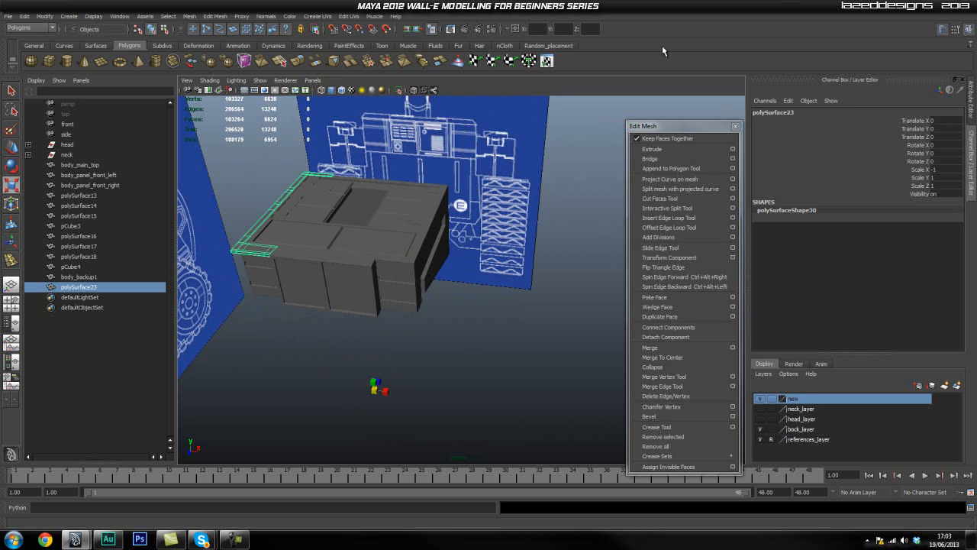
left_click(525, 288)
left_click_drag(322, 287, 549, 292, "alt")
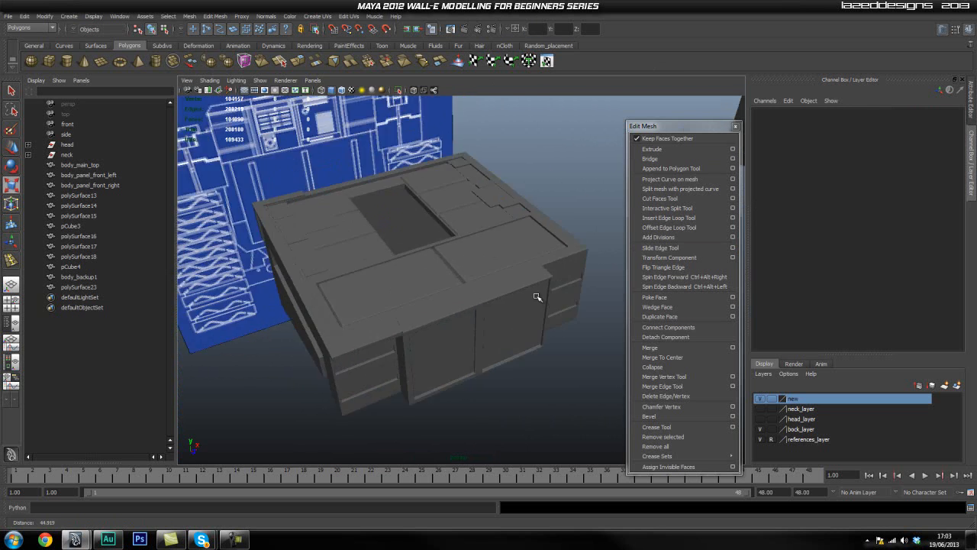
scroll(548, 293, "up", 5)
left_click_drag(448, 255, 449, 259, "alt")
left_click_drag(367, 274, 449, 259, "alt")
key("r")
scroll(349, 246, "up", 5)
scroll(449, 260, "down", 5)
middle_click_drag(449, 260, 384, 268, "alt")
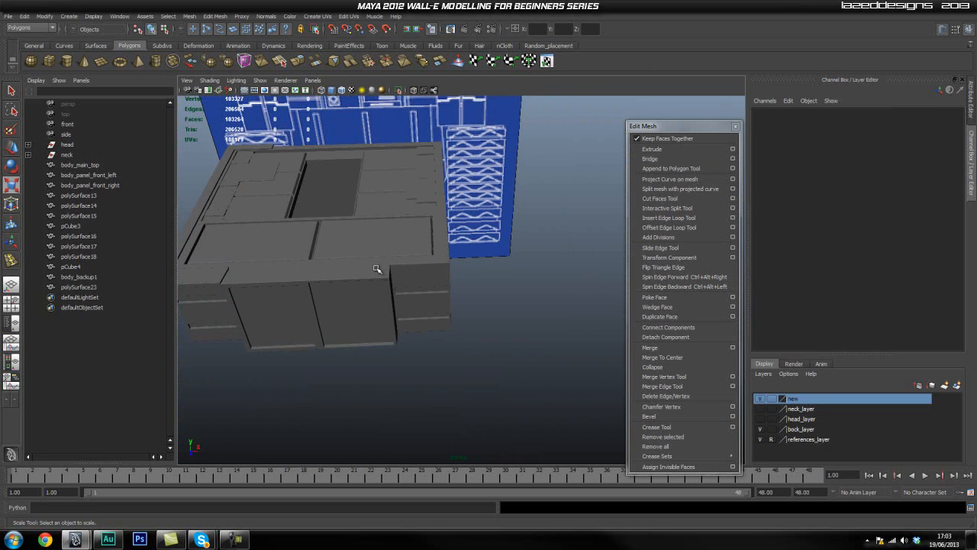
left_click(377, 269)
left_click(523, 292)
Duplicate the combined side trim and mirror the copy to the opposite side of the body with a scale of -1
left_click(407, 273)
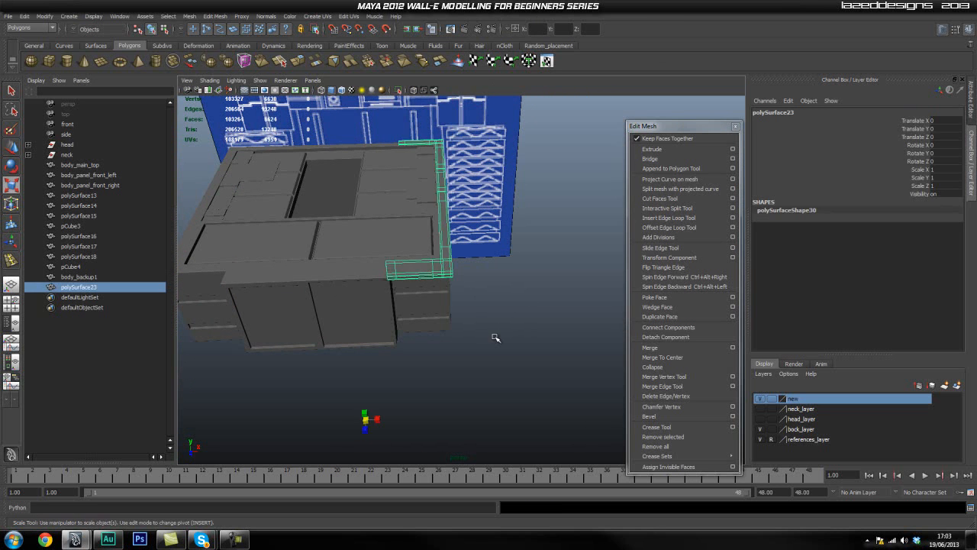
key("ctrl+d")
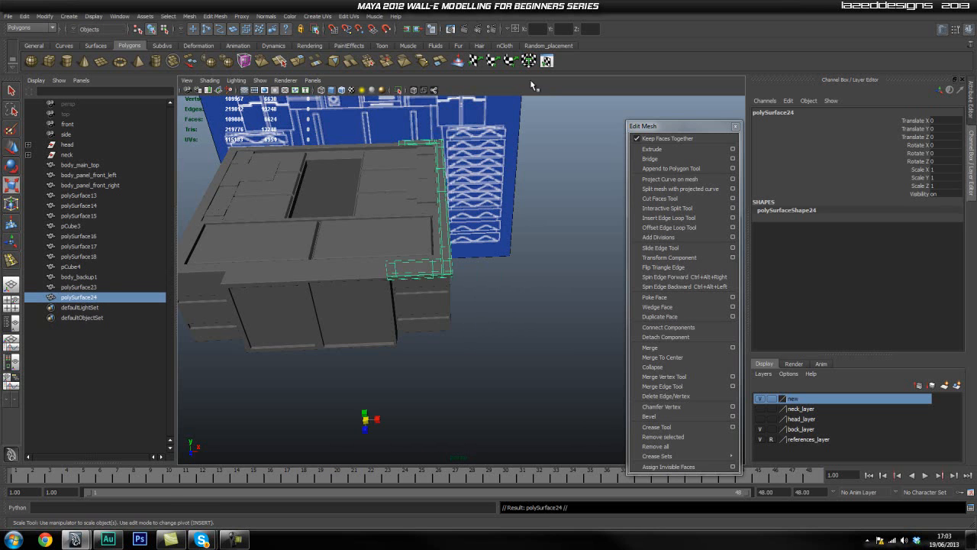
type("-1")
key("Return")
left_click(526, 252)
Shift the vertices at the inner end of the mirrored trim's front piece slightly along the X axis
left_click_drag(394, 278, 365, 262, "alt")
right_click_drag(365, 262, 407, 249, "alt")
left_click_drag(408, 249, 321, 233, "alt")
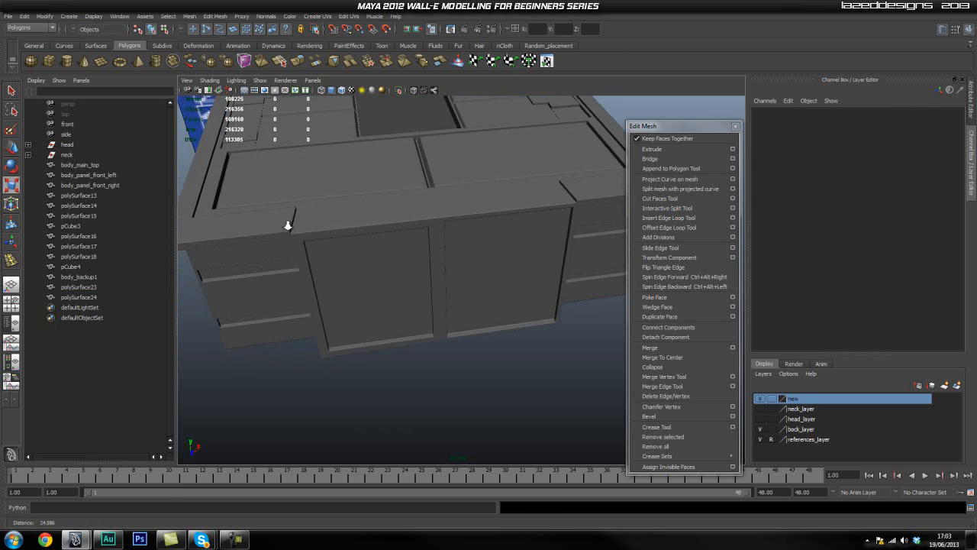
right_click_drag(277, 226, 303, 222, "alt")
left_click_drag(311, 221, 349, 220, "alt")
key("r")
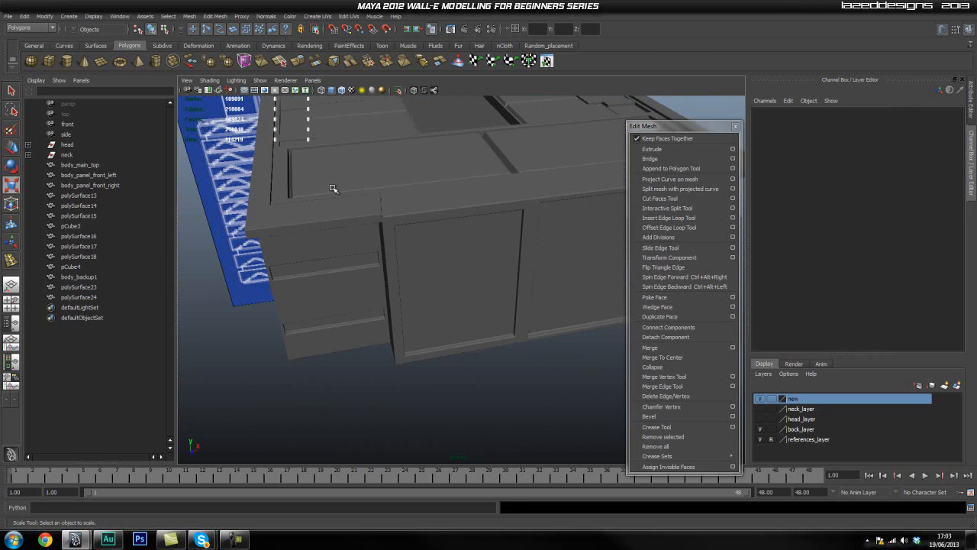
left_click(334, 220)
key("q")
right_click_drag(338, 206, 310, 205)
left_click_drag(403, 184, 356, 244)
key("w")
left_click_drag(372, 211, 376, 214)
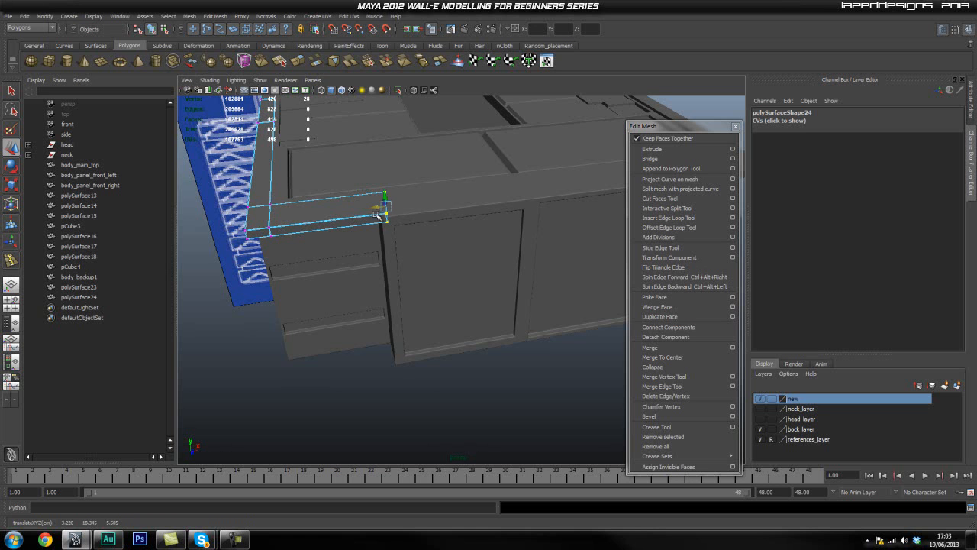
Return the mirrored trim to object mode and display it with smooth mesh preview
left_click(355, 371)
right_click_drag(305, 211, 338, 200)
left_click(331, 218)
key("3")
left_click(468, 371)
Examine how the mirrored trim sits on the body from the side, front and above
scroll(457, 286, "down", 3)
middle_click_drag(418, 296, 416, 298, "alt")
left_click_drag(416, 299, 526, 299, "alt")
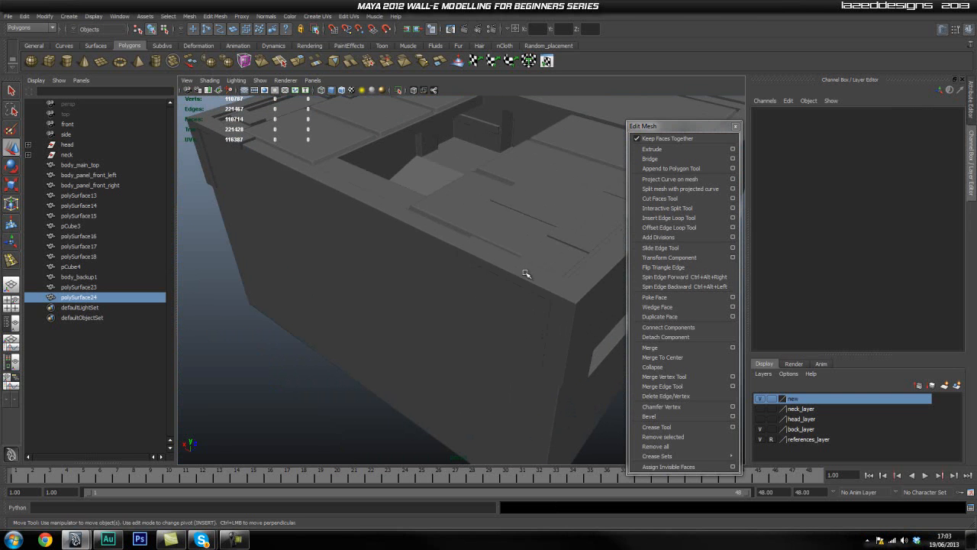
left_click(467, 252)
left_click_drag(457, 248, 416, 198, "alt")
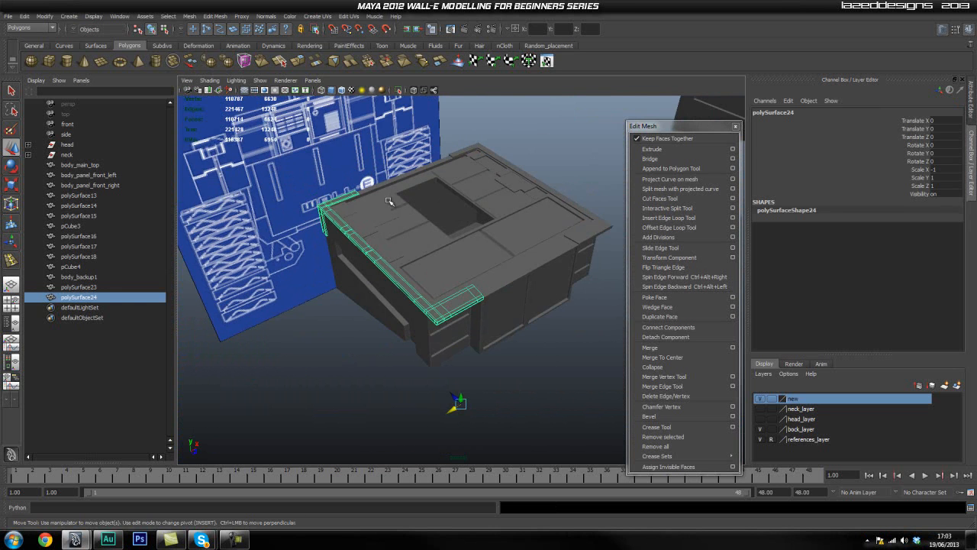
left_click_drag(463, 279, 475, 273, "alt")
left_click_drag(596, 306, 466, 248, "alt")
middle_click_drag(457, 252, 452, 317, "alt")
right_click_drag(442, 317, 501, 318, "alt")
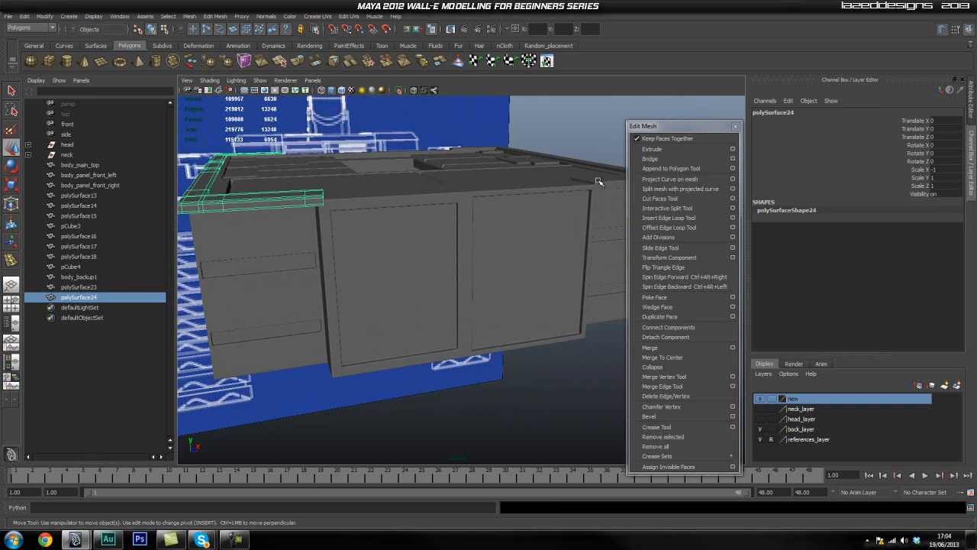
scroll(556, 201, "down", 3)
left_click(558, 162)
left_click_drag(558, 162, 416, 226, "alt")
left_click_drag(353, 245, 306, 243, "alt")
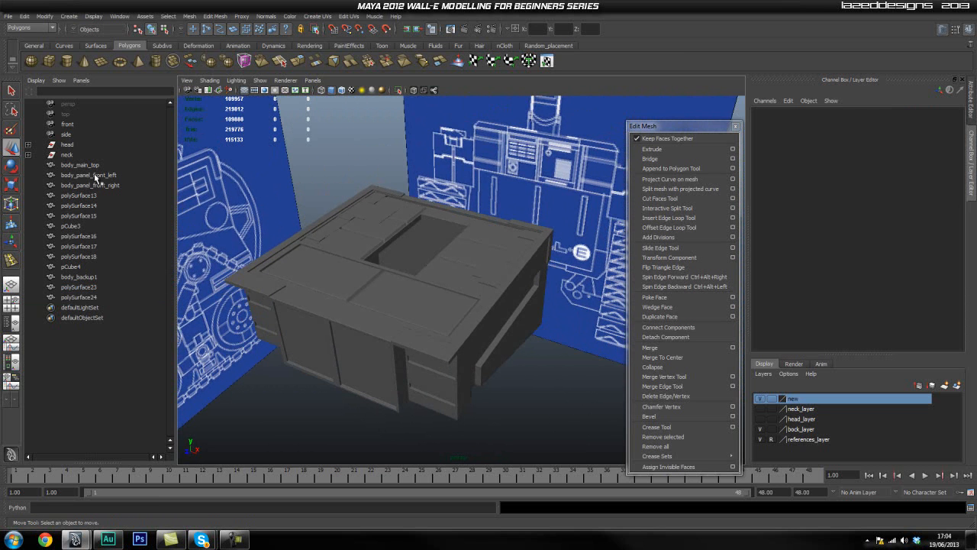
Identify the inset panel polySurface13 on the body's top and rename it nody_panel_back_bottom
left_click(73, 185)
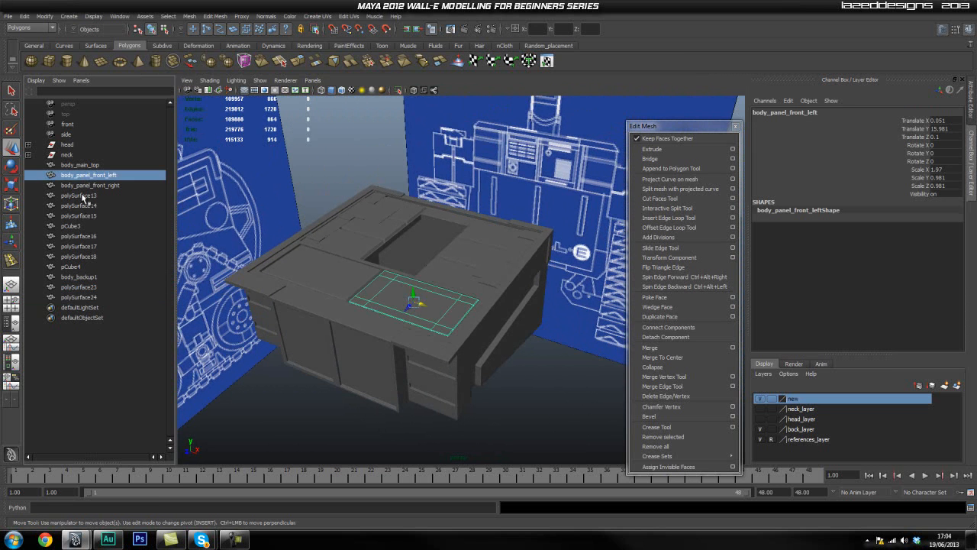
left_click(76, 196)
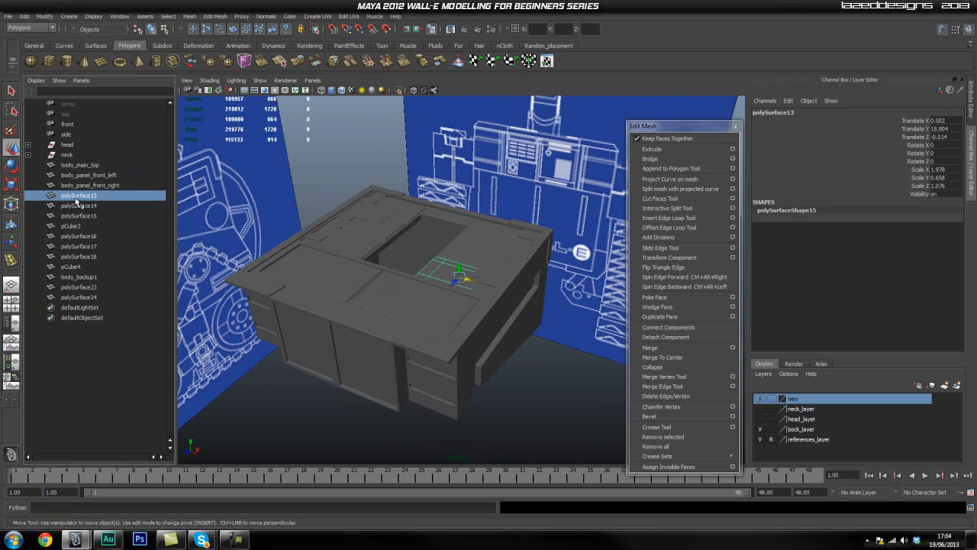
left_click_drag(367, 271, 418, 293, "alt")
right_click_drag(419, 294, 499, 308, "alt")
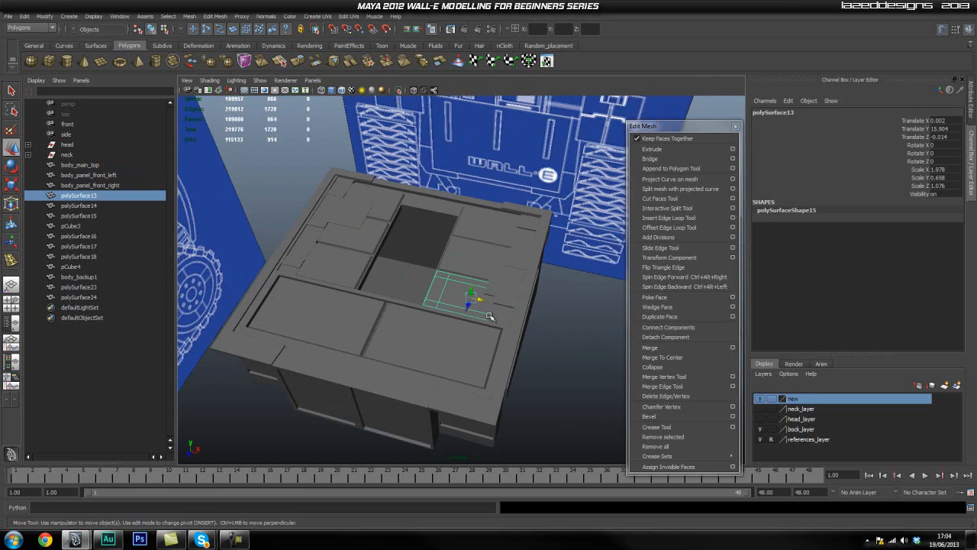
left_click_drag(499, 308, 513, 303, "alt")
double_click(75, 197)
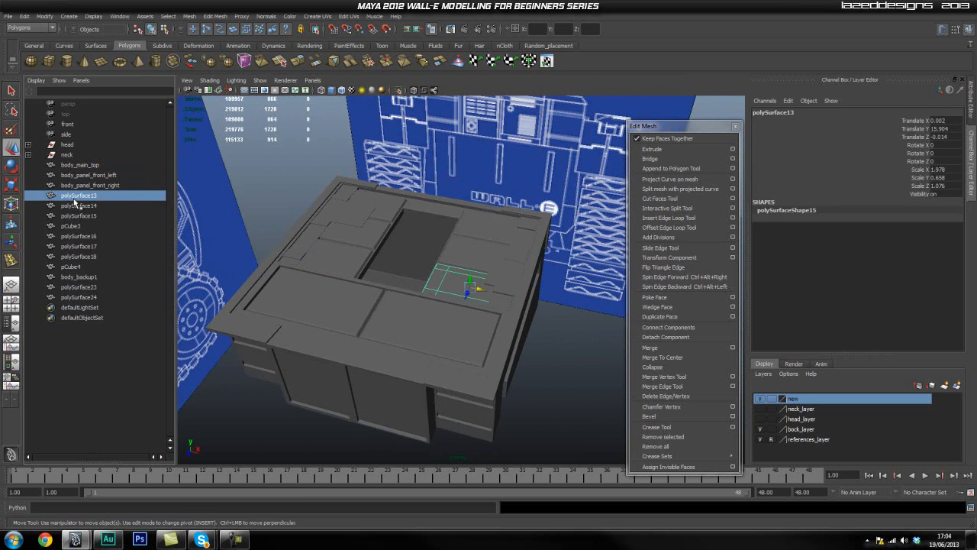
type("nody_panel_back_bottom")
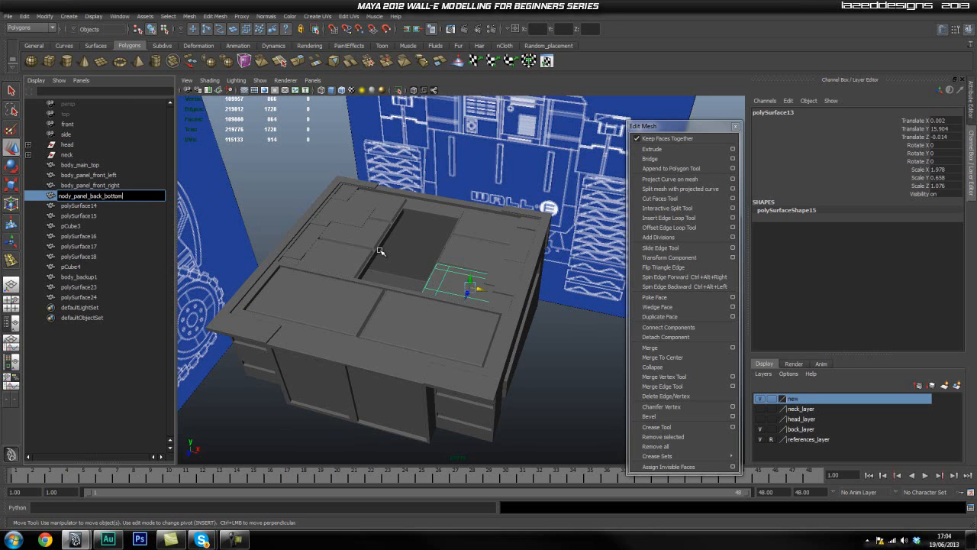
key("Return")
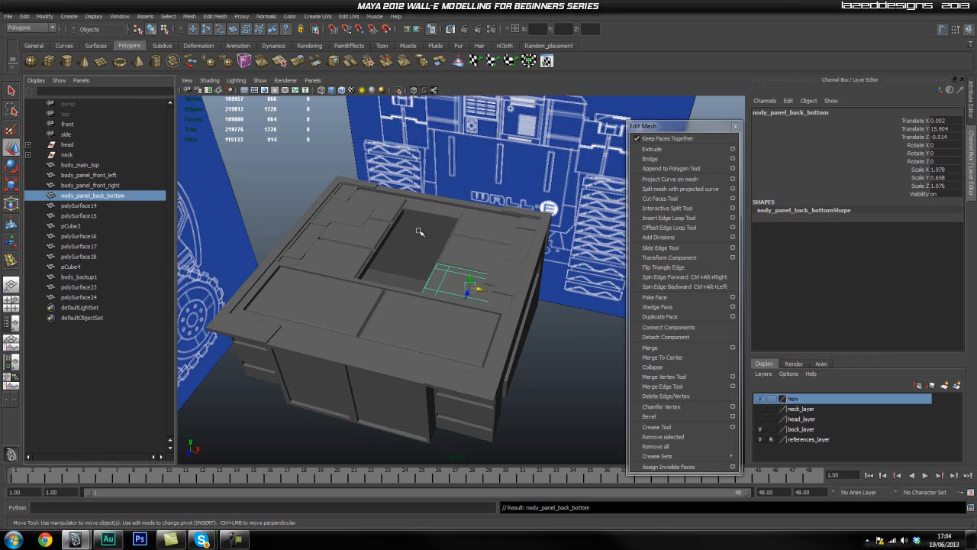
Copy the nody_panel_back_bottom name and rename polySurface14 as nody_panel_back_bottom2
double_click(96, 197)
key("ctrl+c")
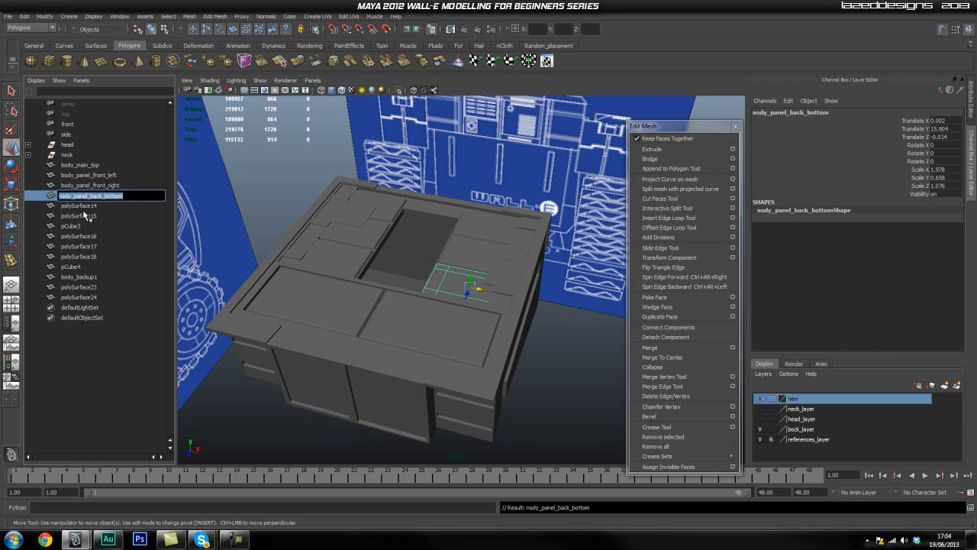
left_click(84, 206)
double_click(113, 205)
key("ctrl+v")
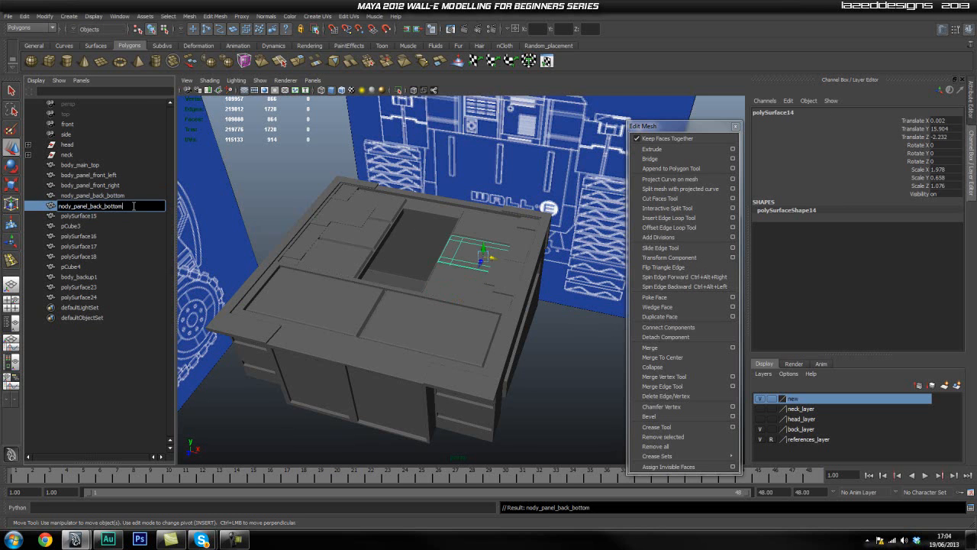
type("2")
key("Return")
Rename polySurface15 as nody_panel_back_bottom3 and polySurface16 as nody_panel_back_bottom4
left_click(77, 216)
double_click(98, 217)
key("ctrl+v")
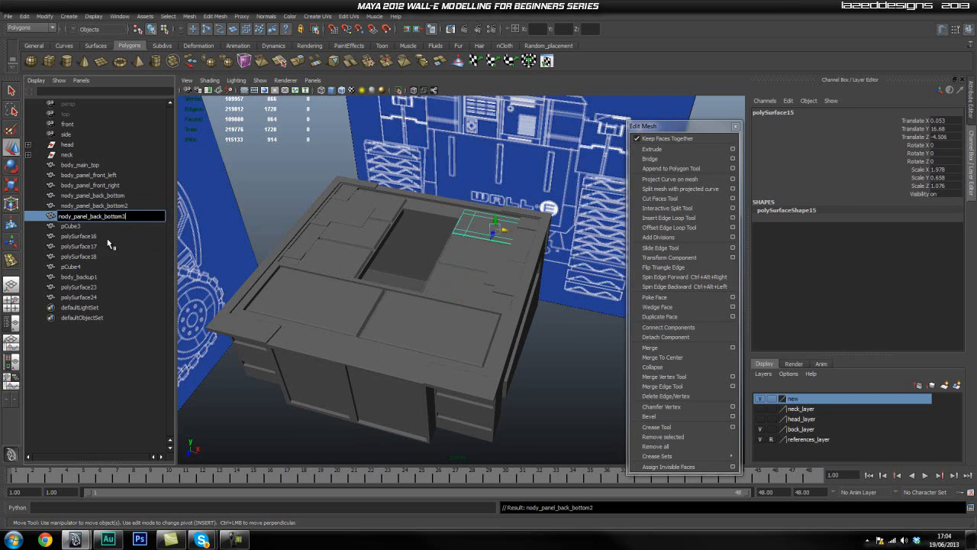
left_click(76, 226)
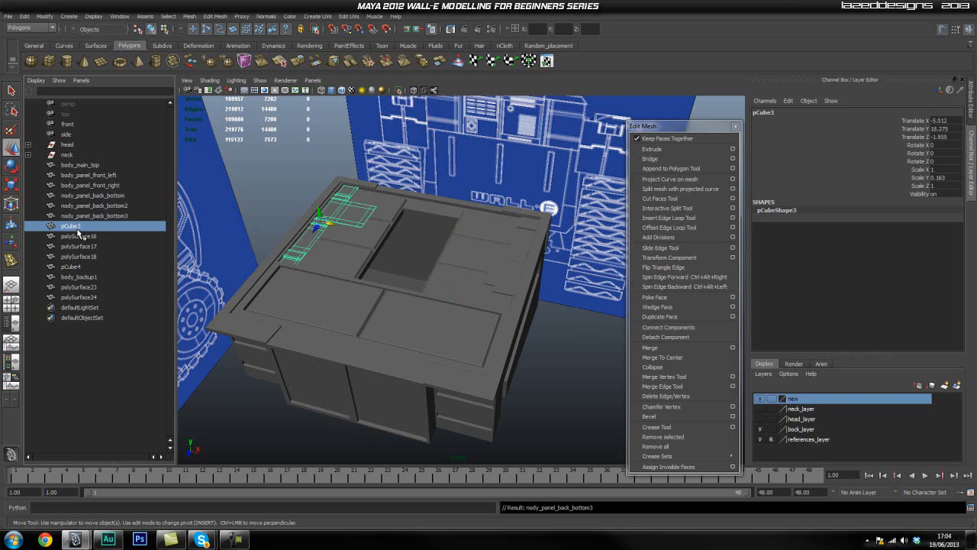
left_click(78, 237)
double_click(81, 238)
key("ctrl+v")
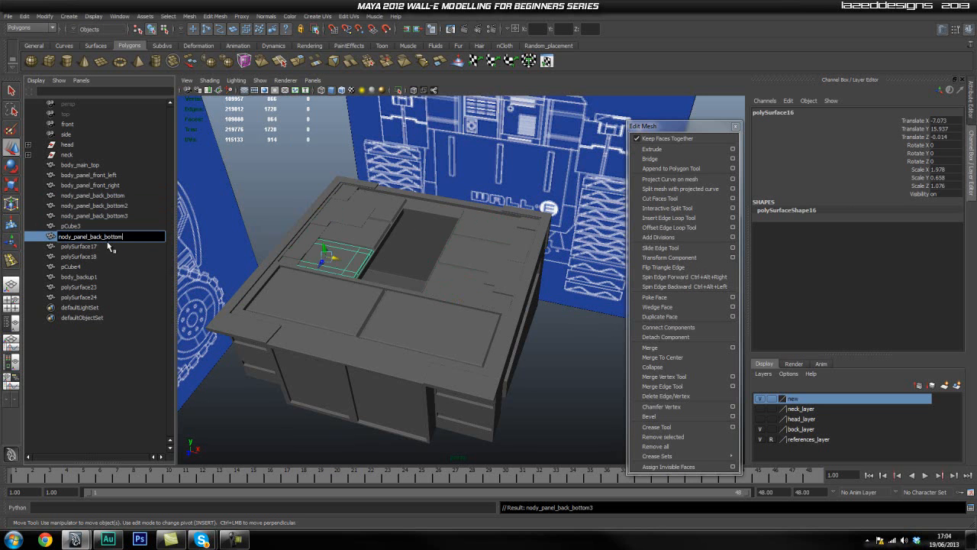
Rename polySurface17 as nody_panel_back_bottom5 and polySurface18 as nody_panel_back_bottom6
double_click(93, 248)
key("ctrl+v")
type("5")
double_click(97, 258)
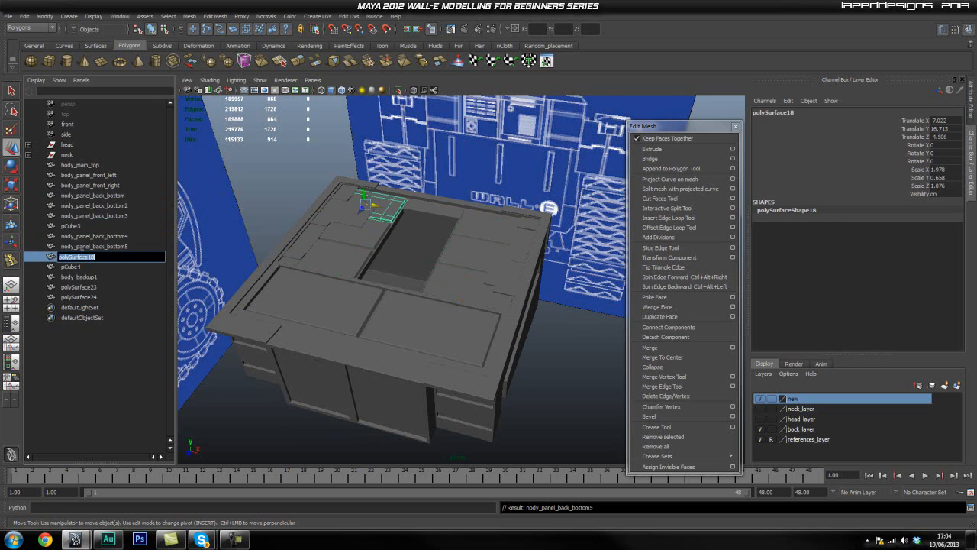
key("ctrl+v")
type("6")
left_click(89, 268)
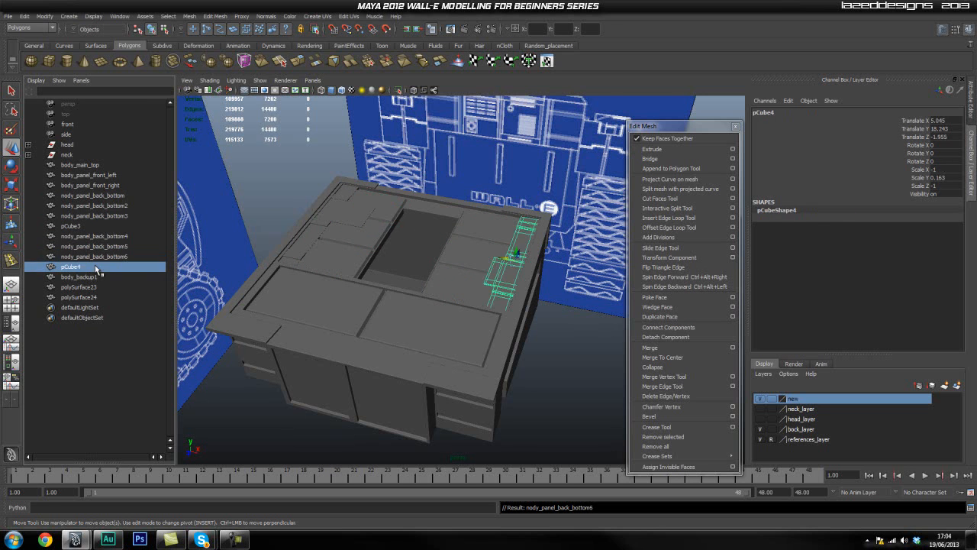
left_click(74, 229)
double_click(74, 229)
type("b")
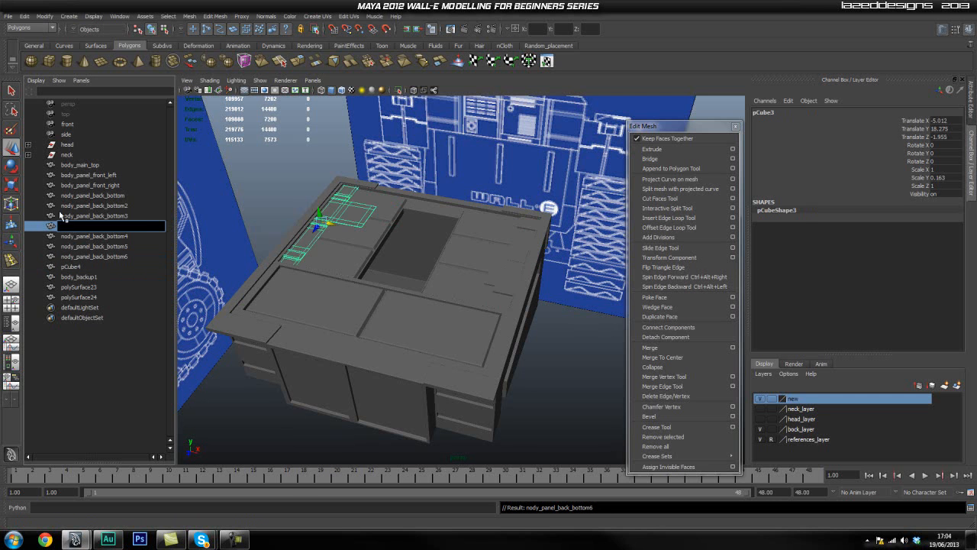
Correct the misspelled name of the first back panel to body_panel_back_bottom and copy the corrected name
double_click(74, 196)
key("Home")
key("Delete")
type("b")
key("Delete")
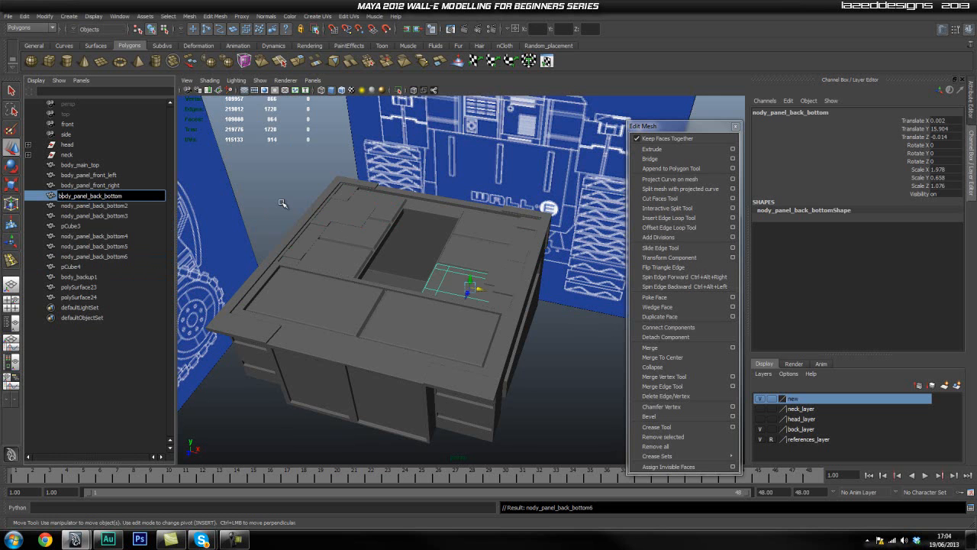
key("ctrl+a")
key("ctrl+c")
key("Return")
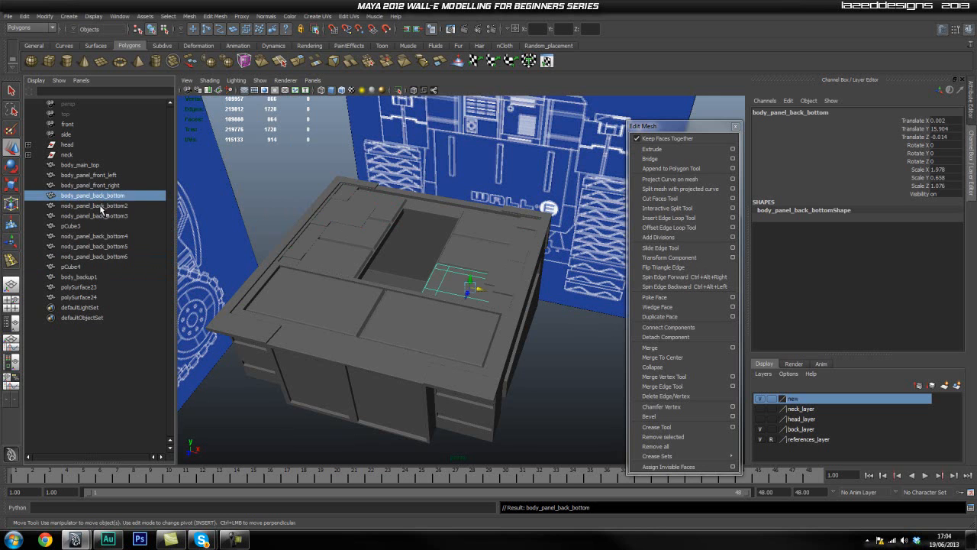
Correct the second and third back panel names to body_panel_back_bottom2 and body_panel_back_bottom3
double_click(103, 206)
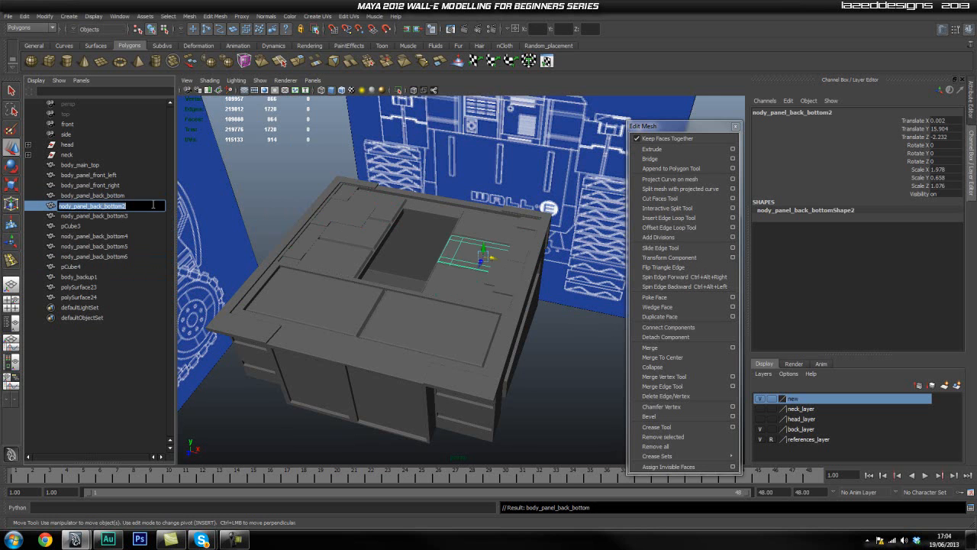
key("ctrl+v")
type("2")
key("Return")
double_click(95, 217)
key("ctrl+v")
key("Return")
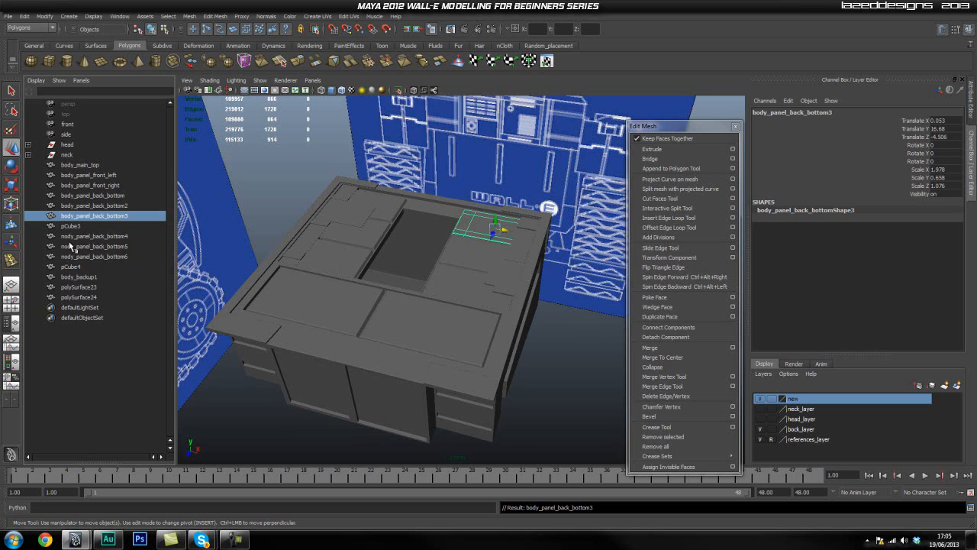
Rename the fourth back panel, nody_panel_back_bottom4, as body_panel_back_botto4
double_click(138, 236)
key("ctrl+v")
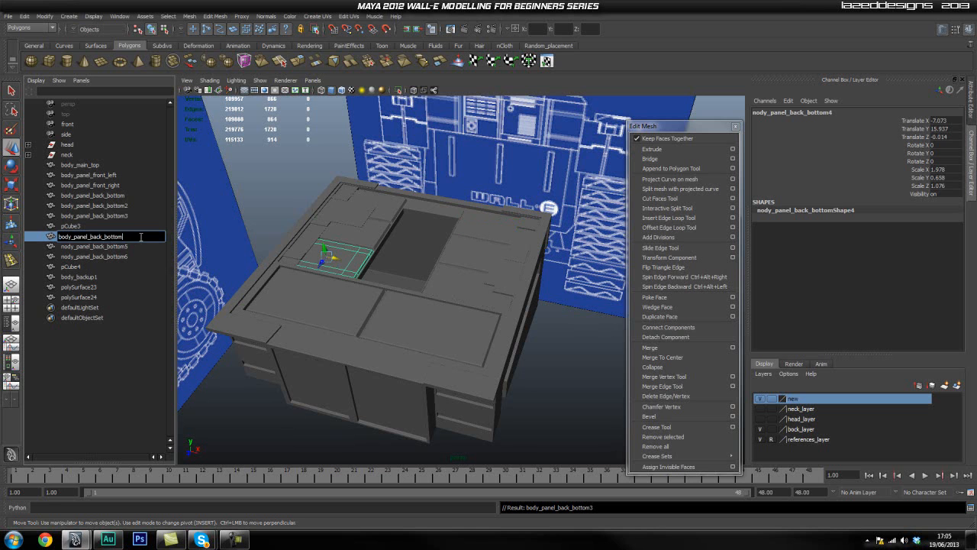
key("Return")
double_click(141, 238)
left_click(140, 238)
key("BackSpace")
type("4")
key("Return")
Correct the fifth back panel's name to body_panel_back_bottom5
double_click(132, 246)
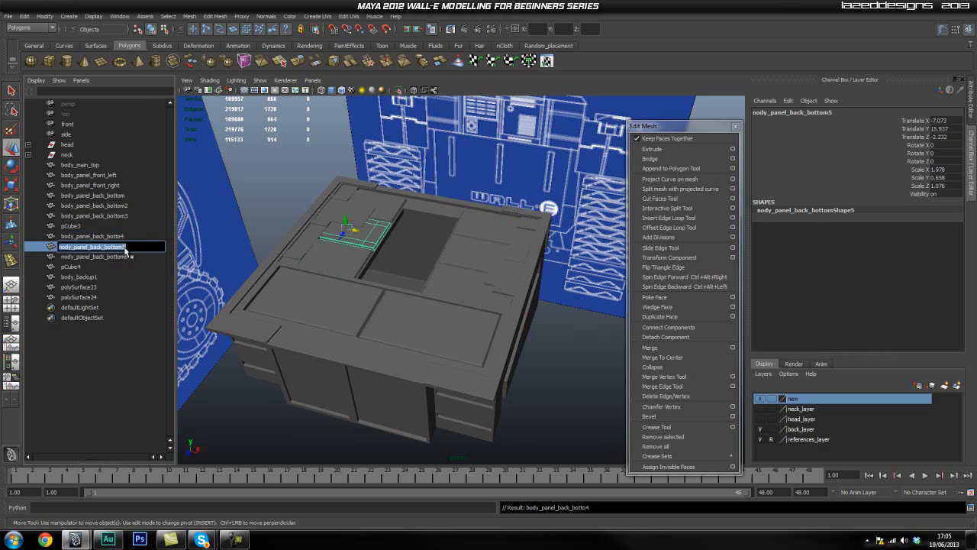
key("ctrl+v")
key("Return")
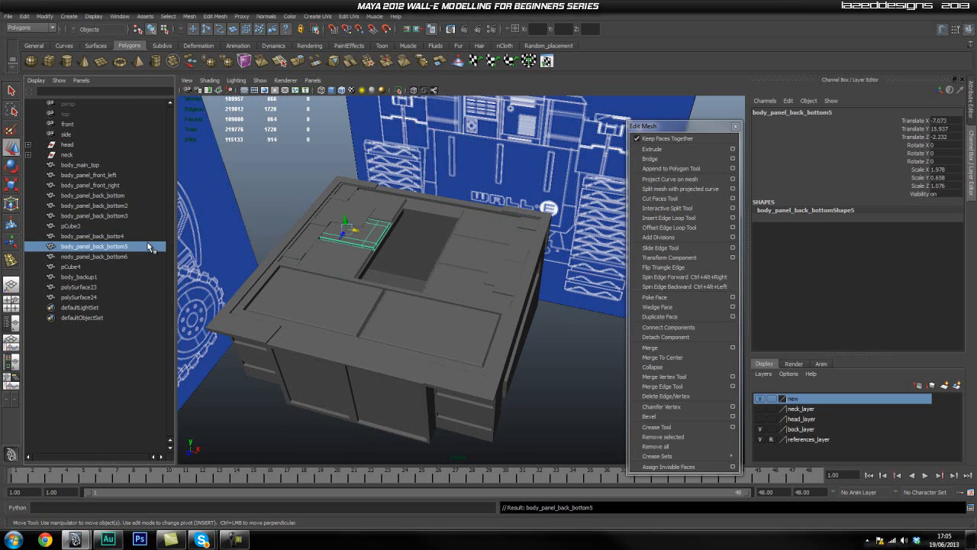
Correct the sixth back panel's misspelled name to body_panel_back_bottom6
double_click(128, 257)
key("ctrl+v")
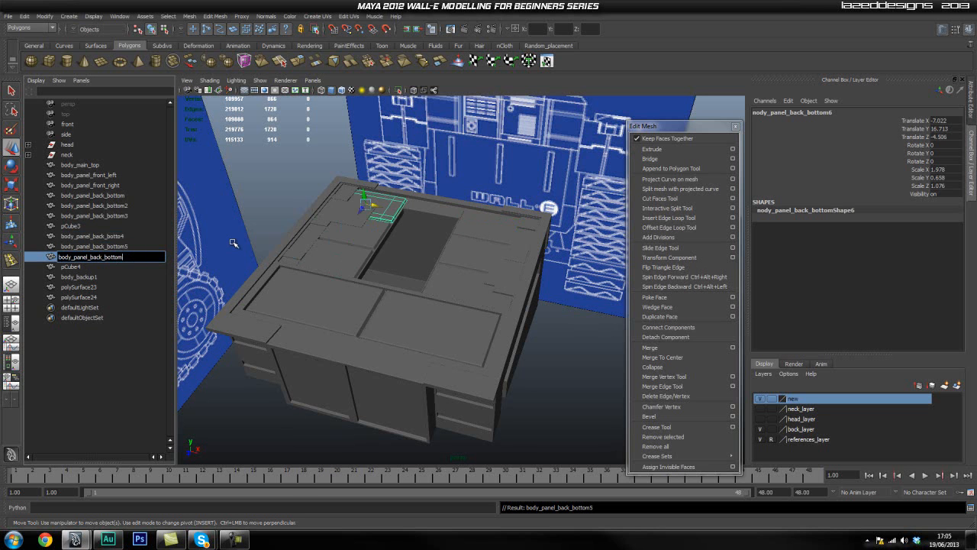
type("6")
key("Return")
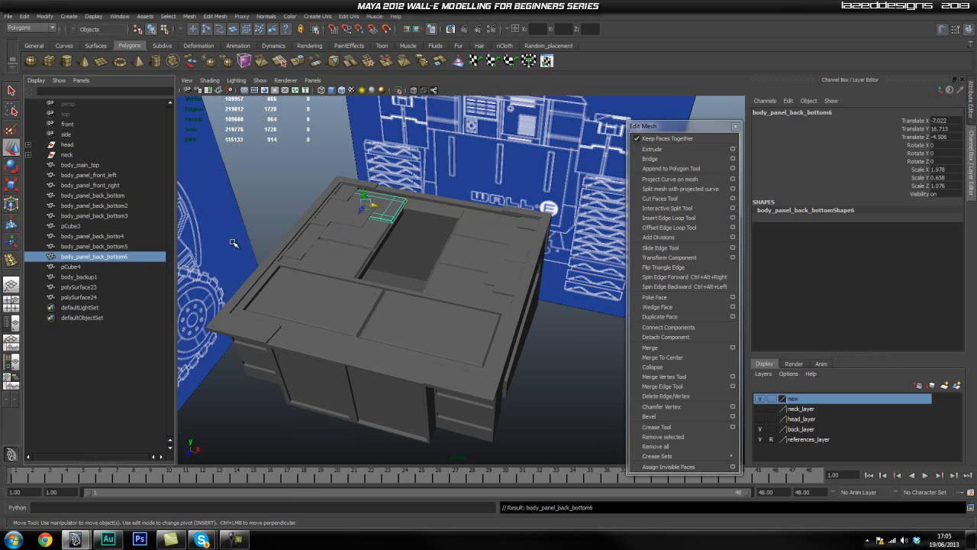
Rename the pCube3 mesh as body_panel_back_top
left_click(72, 227)
double_click(72, 227)
type("body_panel_ba")
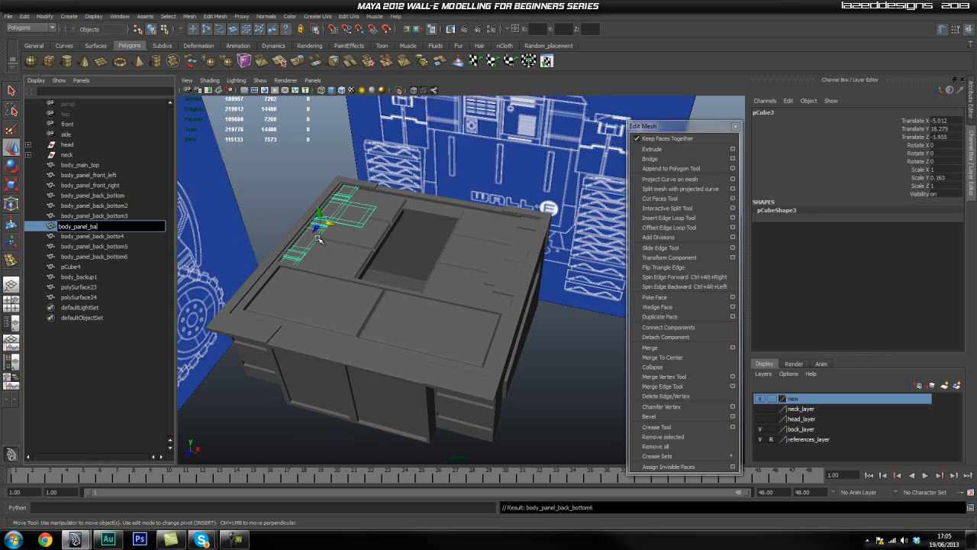
type("ck_top")
key("Return")
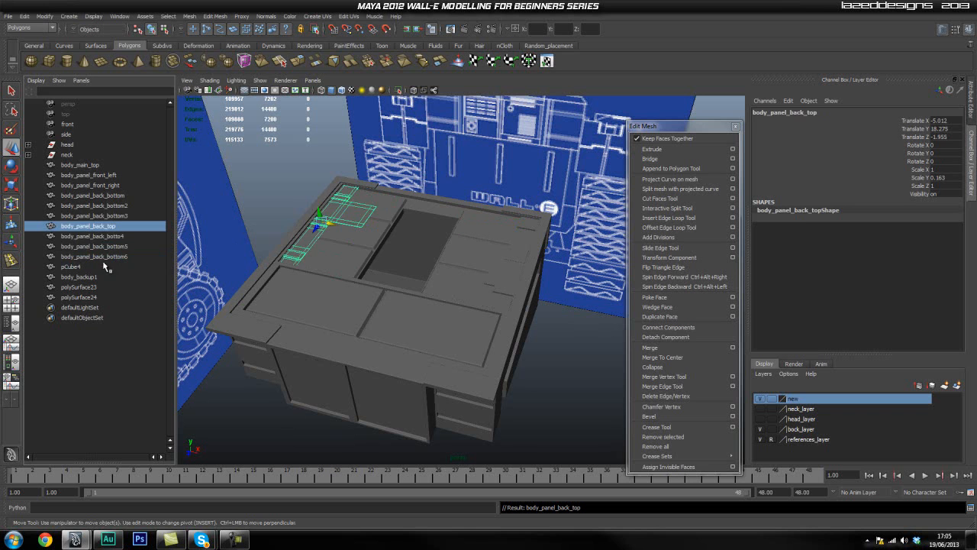
Copy the body_panel_back_top name and use it to rename pCube4 as body_panel_back_top_left
left_click(76, 266)
double_click(89, 227)
key("ctrl+c")
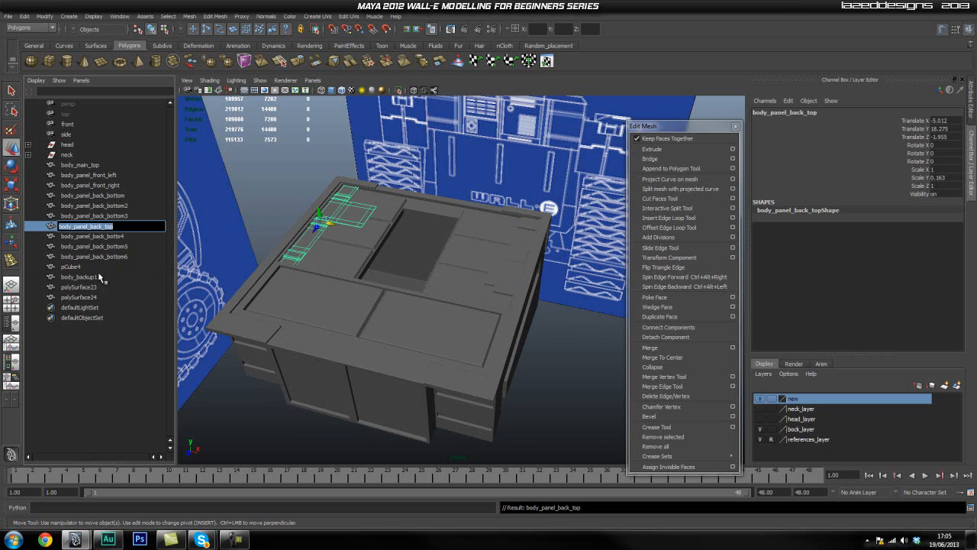
double_click(78, 266)
key("ctrl+v")
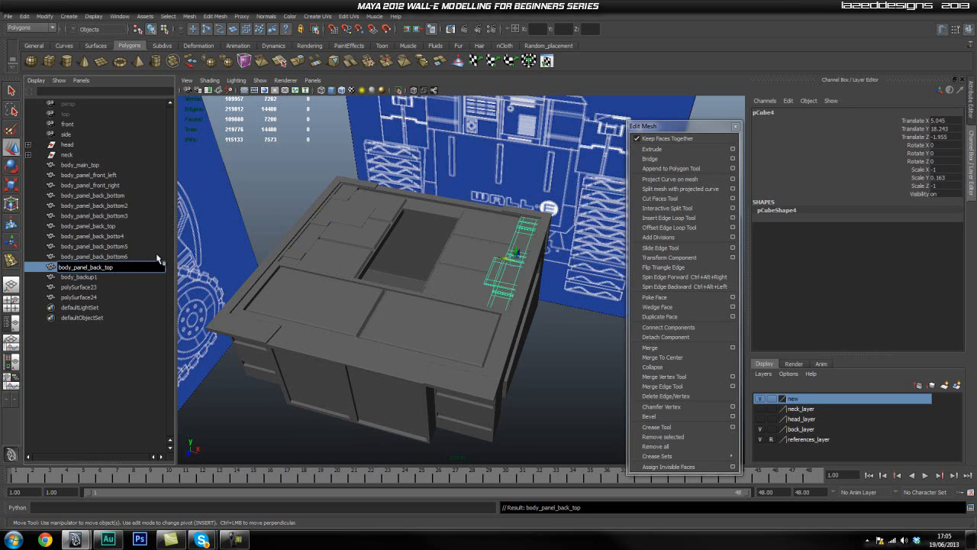
type("_left")
key("Return")
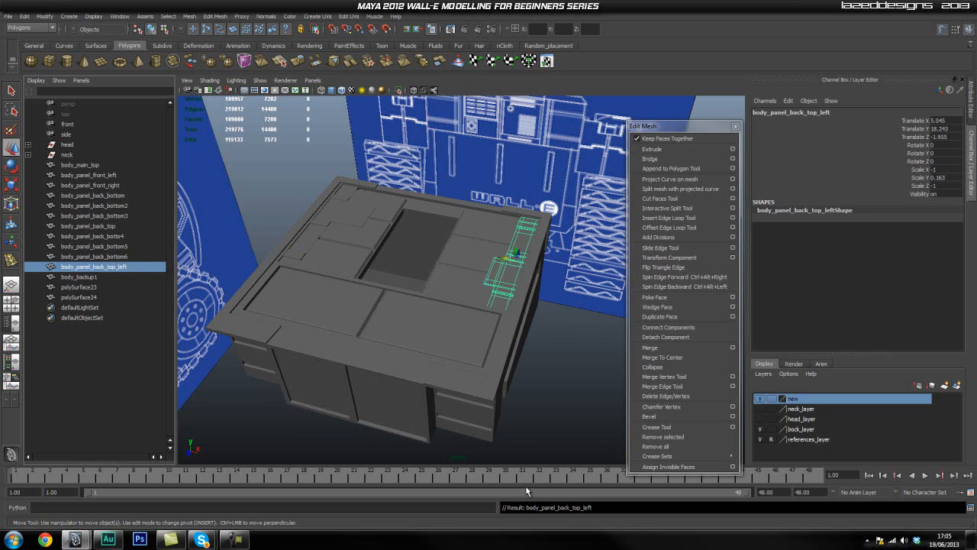
Extend the name of the original upper back panel to body_panel_back_top_right
double_click(123, 226)
type("_right")
key("Return")
Center the pivots of the two top rim meshes, polySurface23 and polySurface24
left_click(67, 277)
key("f")
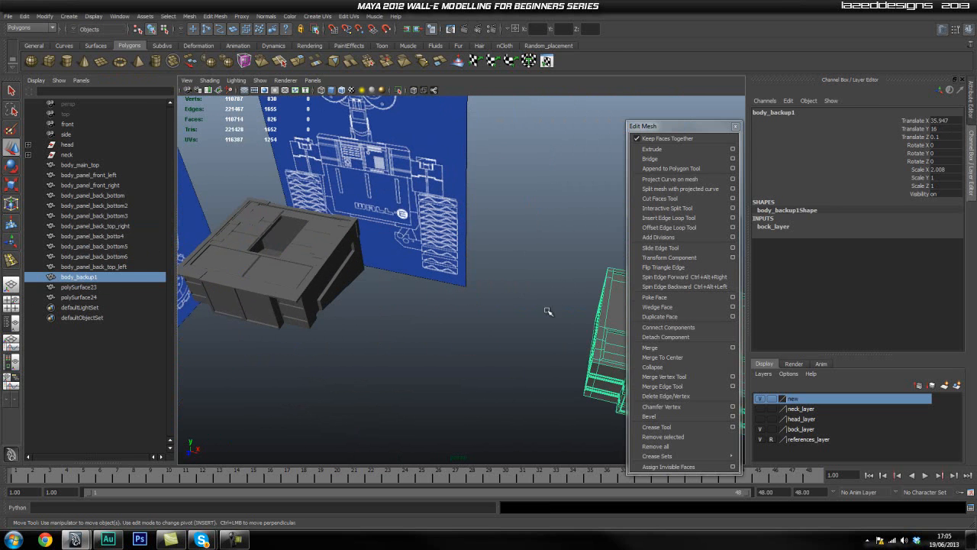
left_click(80, 287)
key("f")
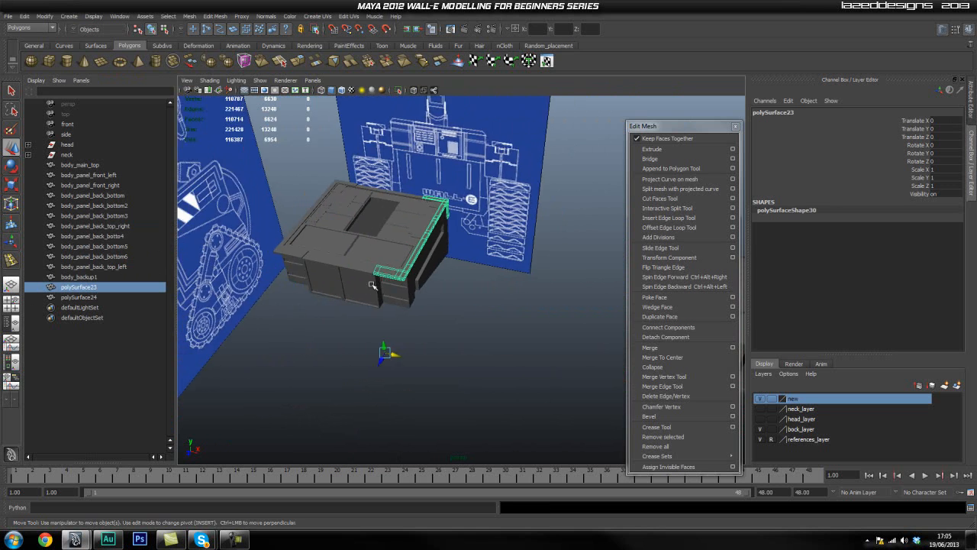
key("space")
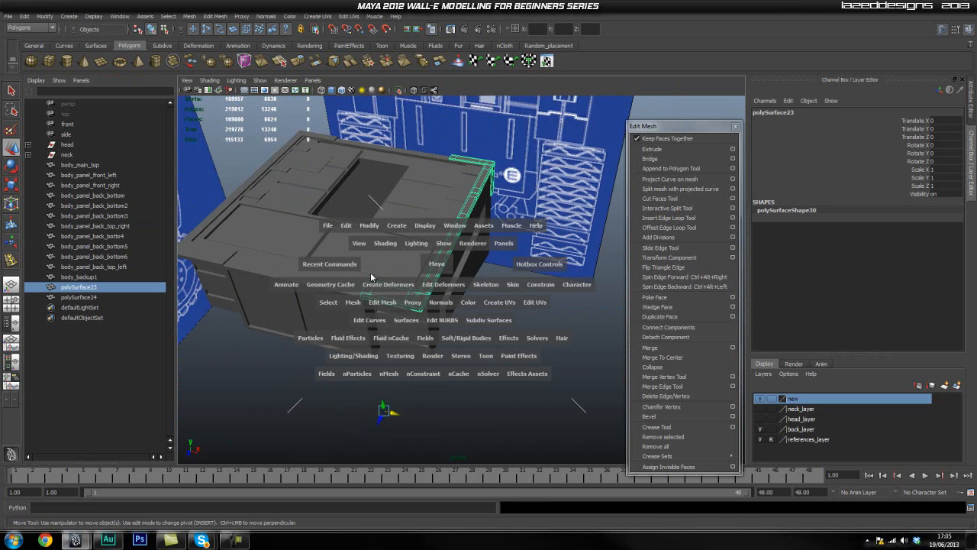
left_click_drag(382, 244, 397, 328)
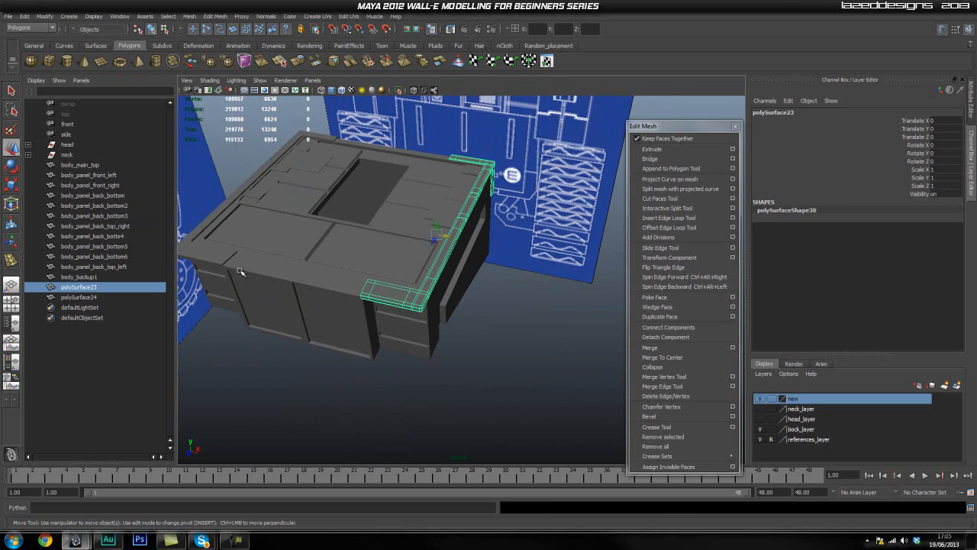
left_click(219, 262)
key("space")
left_click(211, 197)
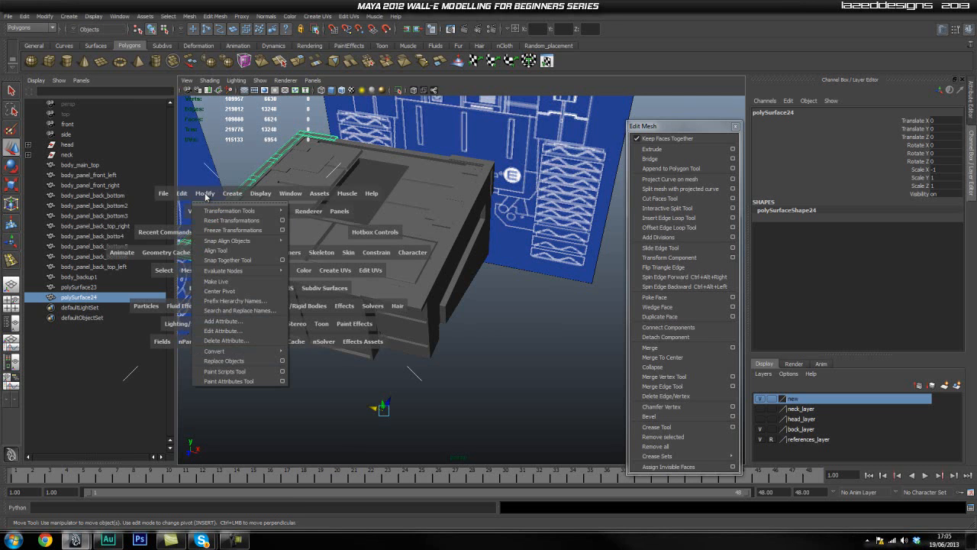
left_click(228, 294)
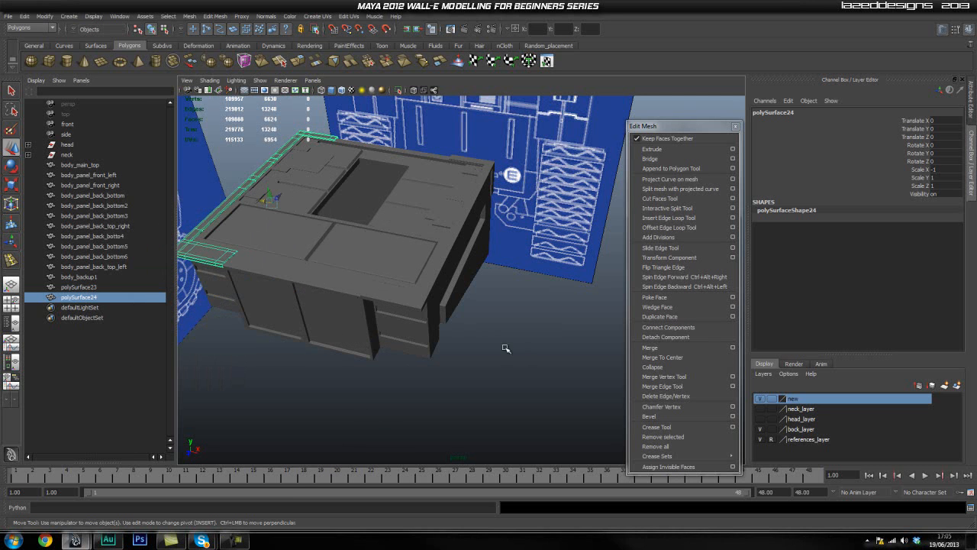
Rename the polySurface23 rim mesh as body_rim_top_left
left_click(75, 287)
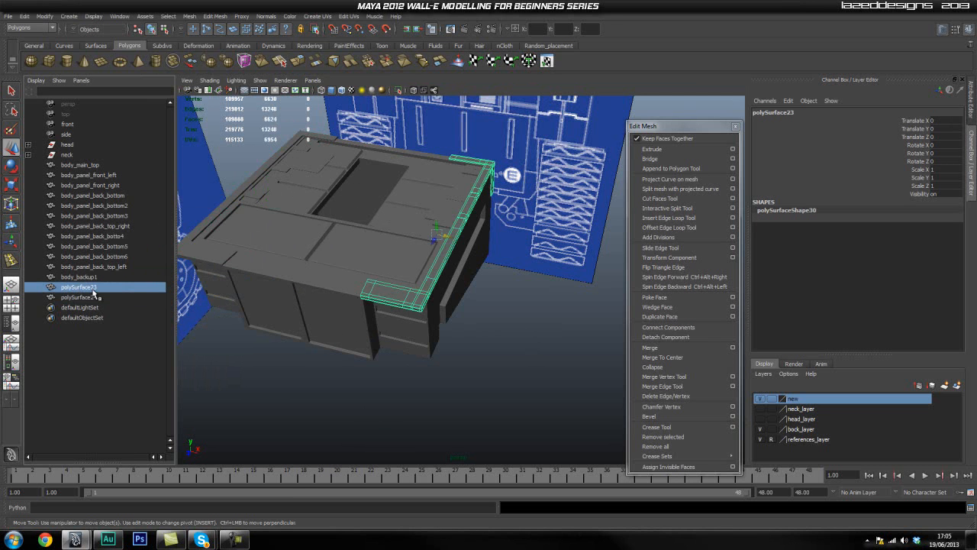
double_click(103, 288)
type("b")
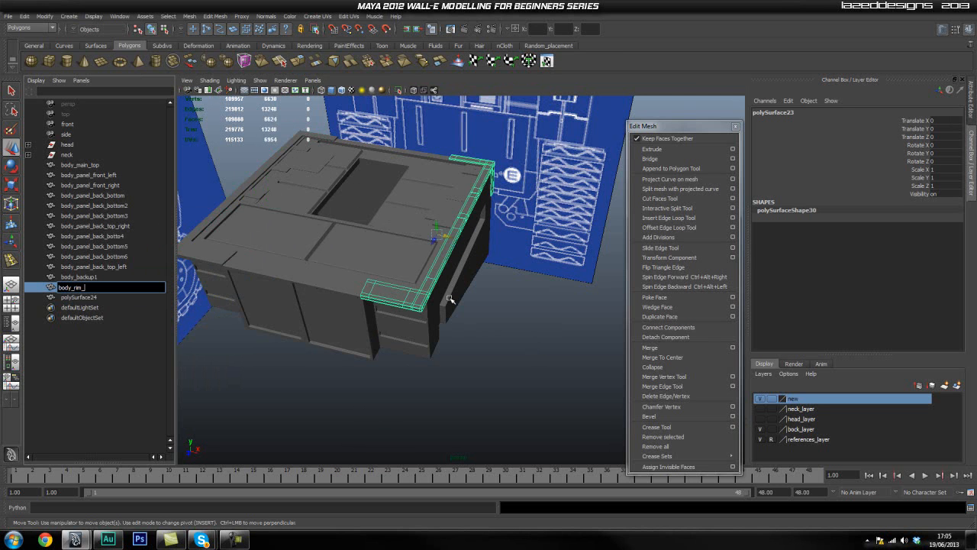
type("ody_rim_top_left")
key("Return")
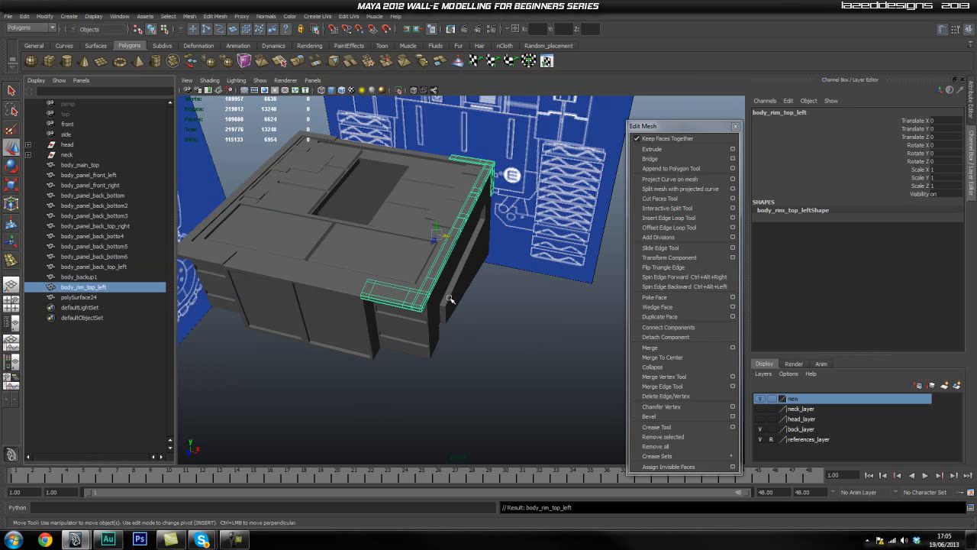
Reuse the copied rim name to rename polySurface24 as body_rim_top_right, and clear the selection
double_click(97, 288)
key("ctrl+c")
double_click(84, 298)
key("ctrl+v")
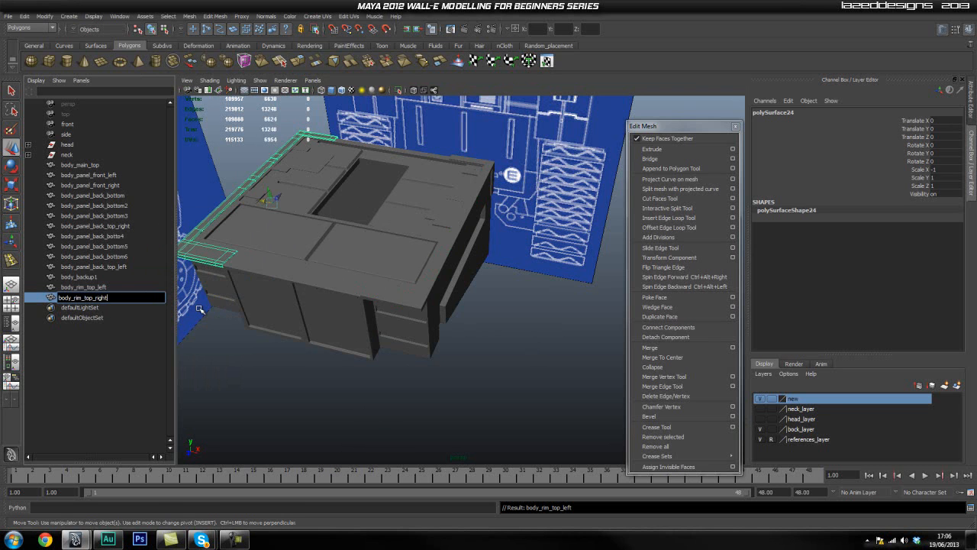
key("Return")
left_click(304, 399)
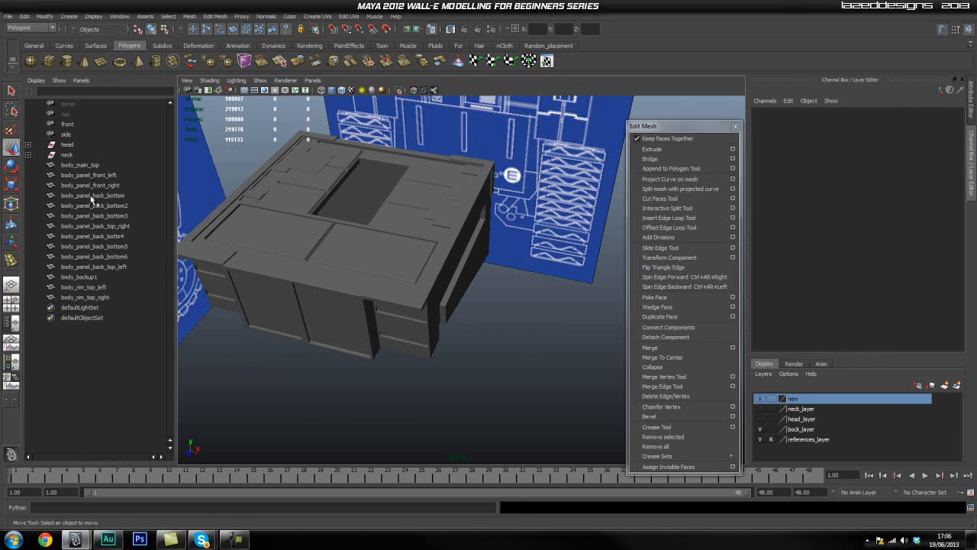
Group all meshes from body_main_top through body_rim_top_right and name the group body
left_click(81, 166)
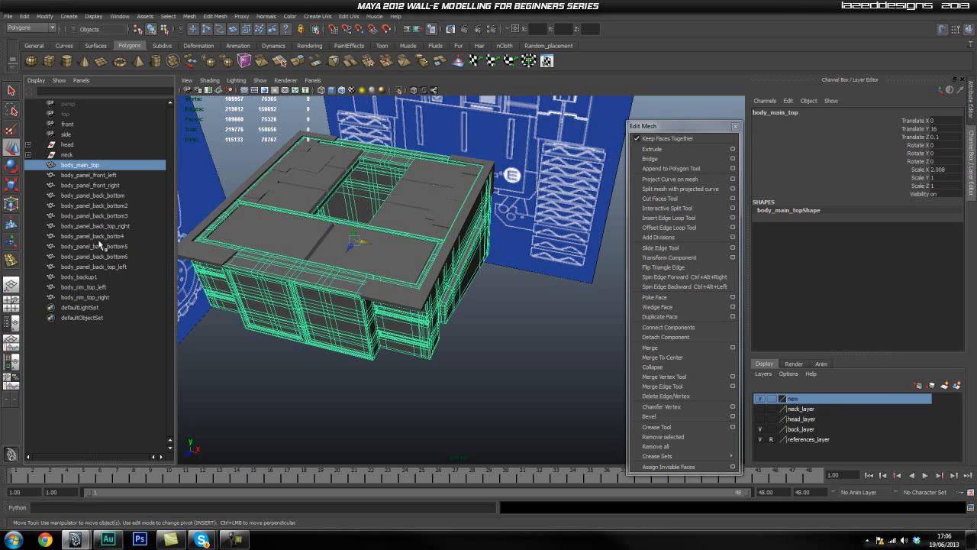
left_click(90, 298, "shift")
key("ctrl+g")
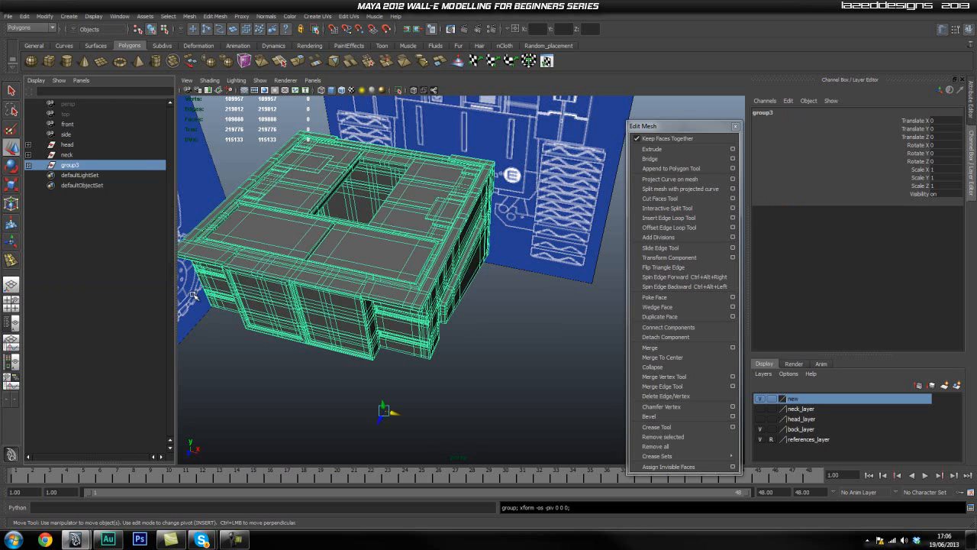
double_click(69, 166)
type("bl")
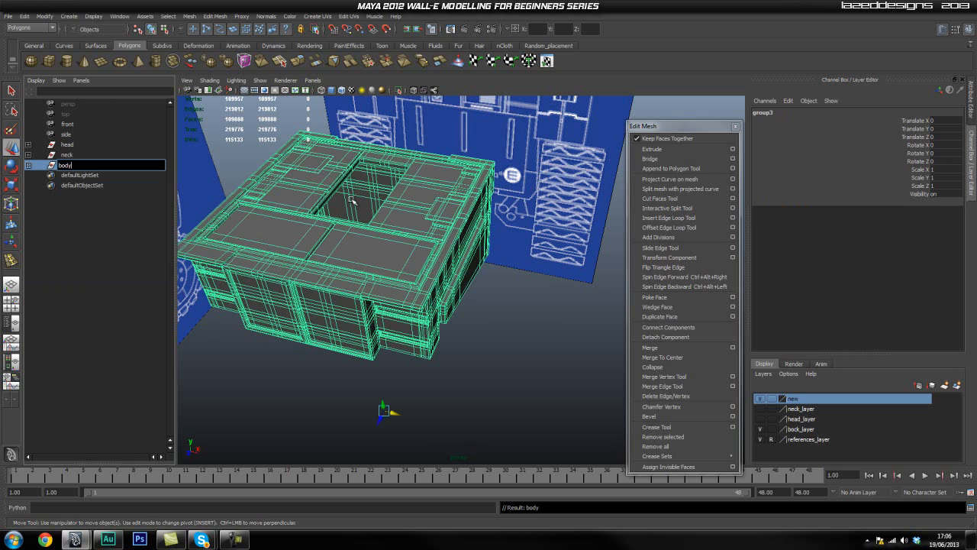
key("Return")
Check the new body group alongside the existing neck and head groups
left_click(330, 357)
left_click(338, 286)
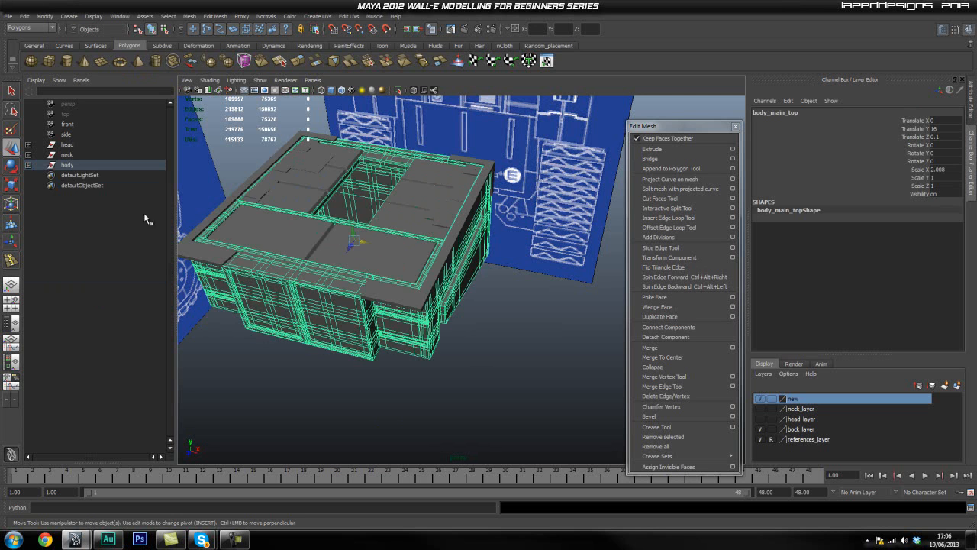
left_click(74, 164)
left_click(523, 371)
left_click_drag(522, 372, 355, 308, "alt")
left_click(66, 154)
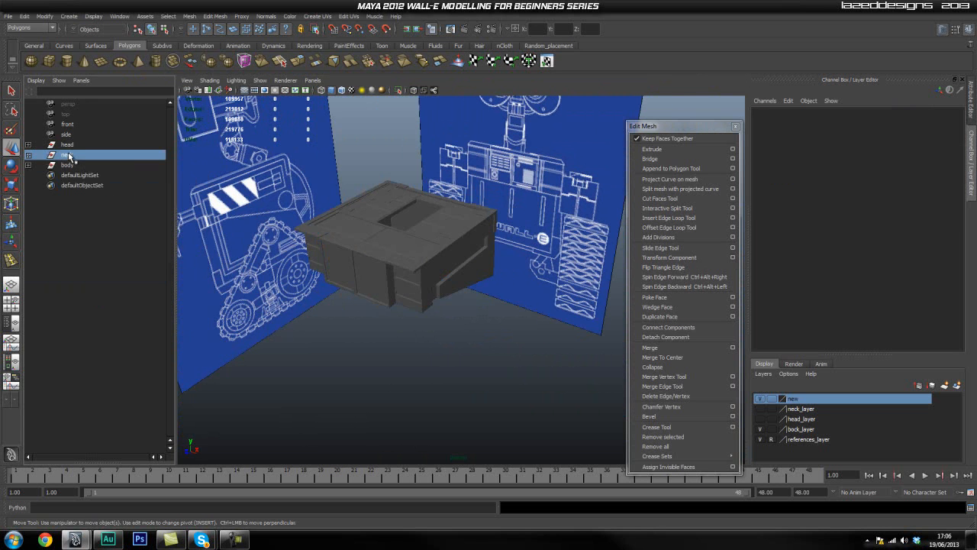
left_click(67, 145)
left_click(67, 164)
left_click(431, 331)
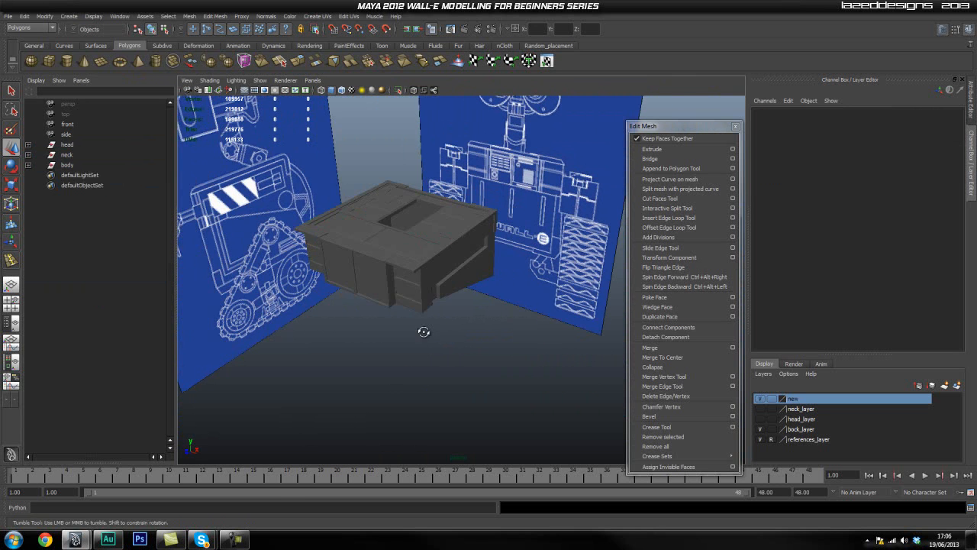
Examine the body model from several angles against the front and side reference images
left_click_drag(425, 331, 425, 310, "alt")
mouse_move(236, 251)
left_mouse_down("alt")
mouse_move(253, 265)
mouse_move(234, 269)
left_mouse_up("alt")
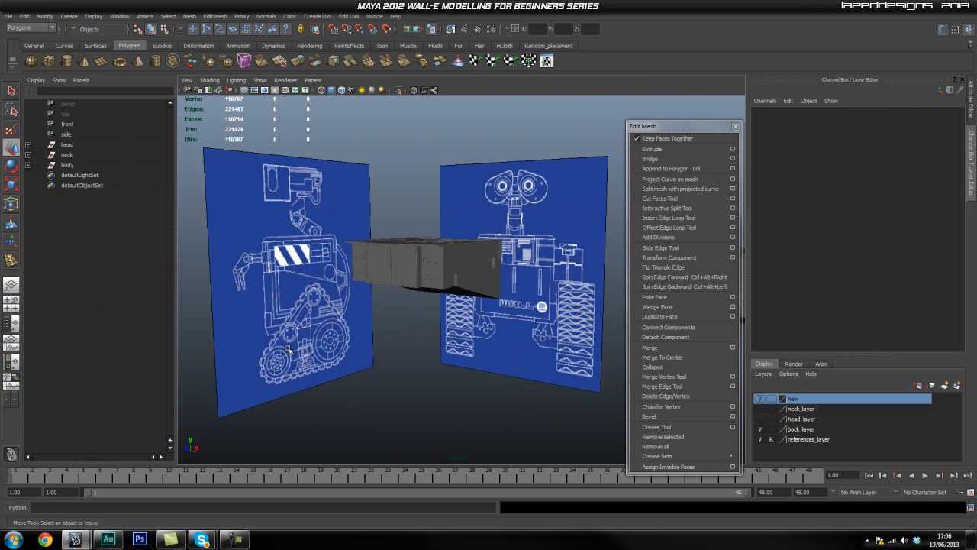
right_click_drag(416, 341, 367, 340, "alt")
middle_click_drag(367, 340, 332, 375, "alt")
right_click_drag(332, 375, 380, 386, "alt")
left_click_drag(485, 386, 413, 404, "alt")
middle_click_drag(413, 404, 418, 350, "alt")
right_click_drag(418, 350, 382, 348, "alt")
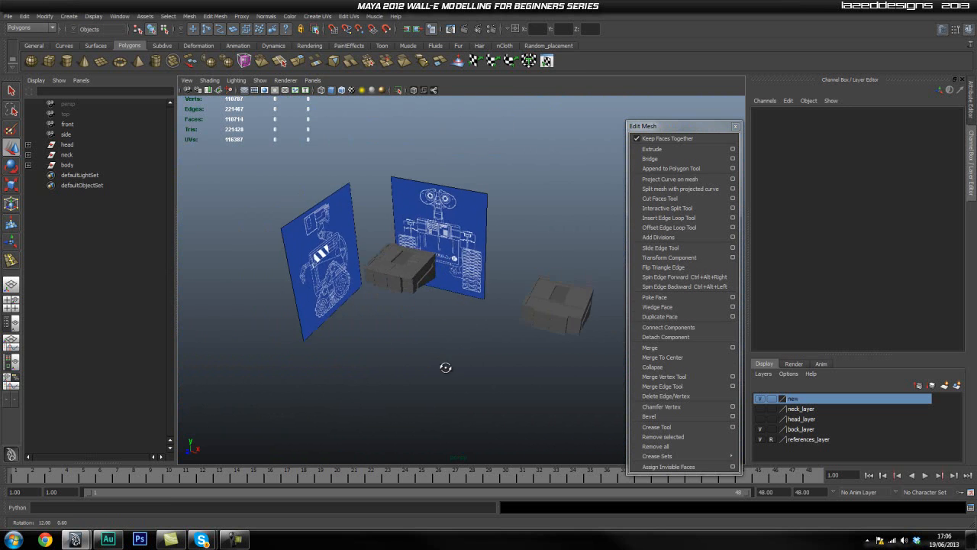
left_click_drag(445, 367, 459, 367, "alt")
right_click_drag(425, 359, 453, 356, "alt")
middle_click_drag(328, 328, 392, 329, "alt")
left_click_drag(393, 329, 425, 352, "alt")
right_click_drag(378, 349, 402, 348, "alt")
middle_click_drag(402, 347, 385, 352, "alt")
left_click_drag(385, 352, 323, 375, "alt")
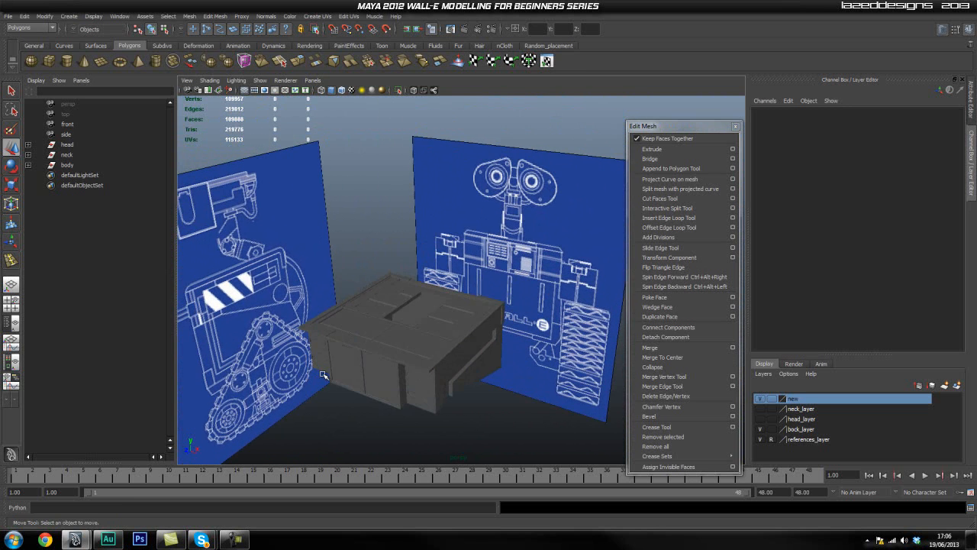
left_click_drag(385, 333, 213, 294, "alt")
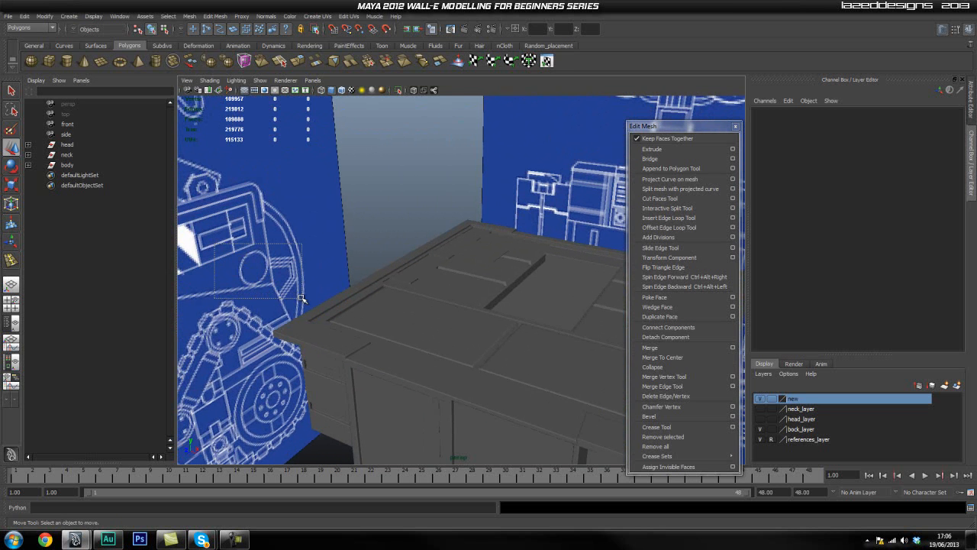
left_click_drag(456, 329, 315, 248, "alt")
left_click_drag(356, 277, 418, 364, "alt")
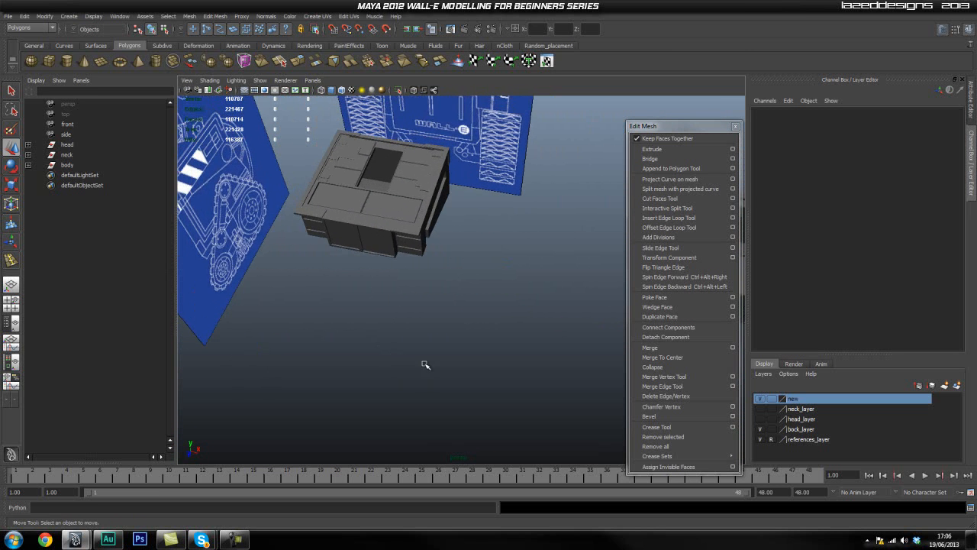
left_click_drag(321, 264, 305, 229, "alt")
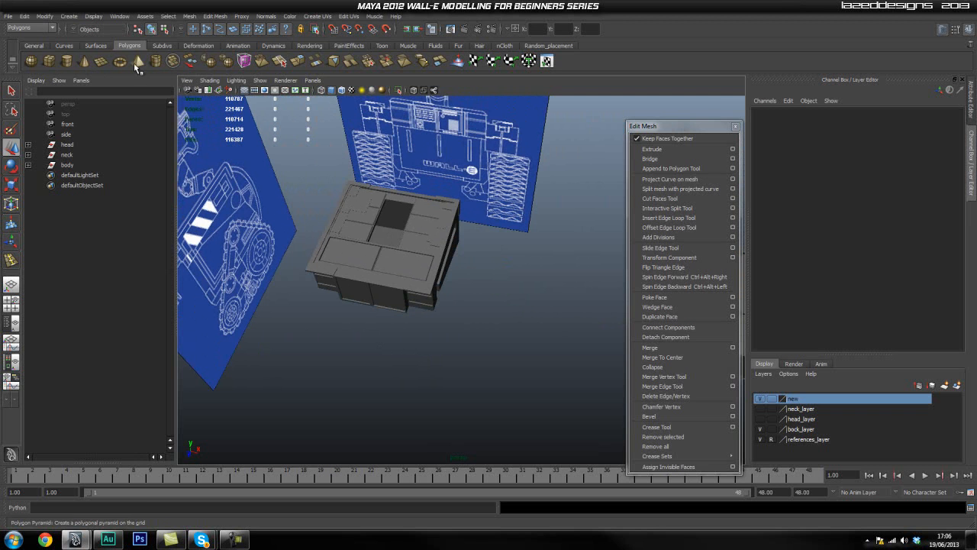
Create a flat polygon cylinder and switch it to face selection
left_click(65, 67)
middle_click_drag(366, 336, 349, 233, "alt")
mouse_move(352, 266)
left_mouse_down()
mouse_move(364, 288)
mouse_move(357, 255)
left_mouse_up()
right_click_drag(262, 273, 487, 269, "alt")
middle_click_drag(341, 252, 410, 284, "alt")
scroll(409, 284, "up", 3)
right_click_drag(415, 283, 413, 292)
left_click(413, 293)
left_click(401, 290, "shift")
left_click(386, 281, "shift")
left_click(375, 273, "shift")
left_click(373, 263, "shift")
left_click(370, 248, "shift")
left_click(371, 247, "shift")
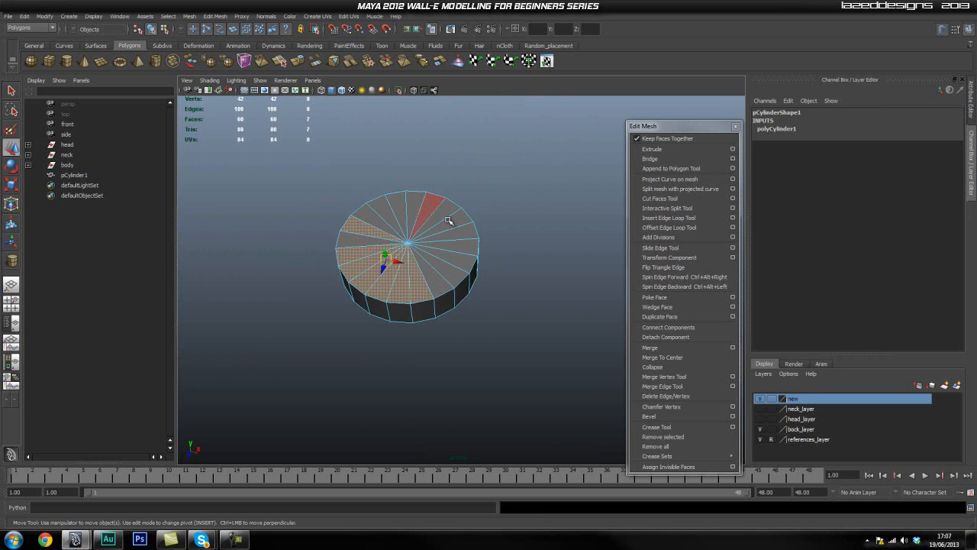
left_click(543, 273)
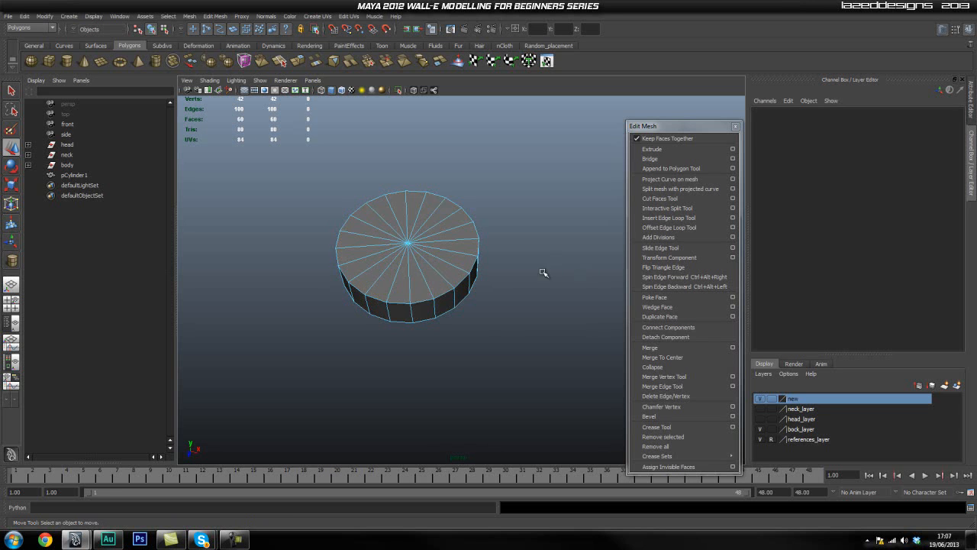
left_click(417, 287)
double_click(413, 201)
left_click(589, 275)
Select all the triangular faces that make up the top cap of the cylinder
left_click(407, 288)
left_click(416, 288, "shift")
left_click(438, 286, "shift")
key("q")
left_click(457, 276, "shift")
left_click(467, 262, "shift")
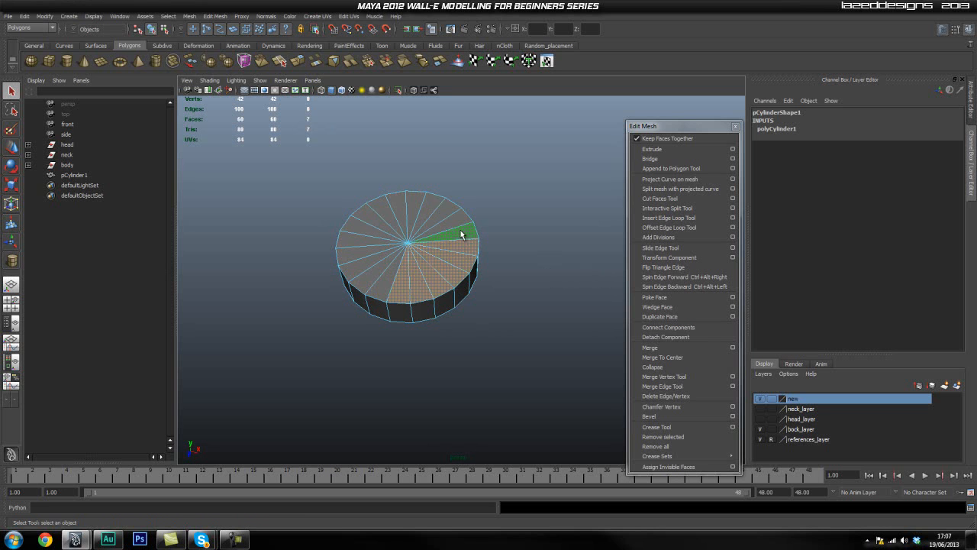
left_click(432, 214, "shift")
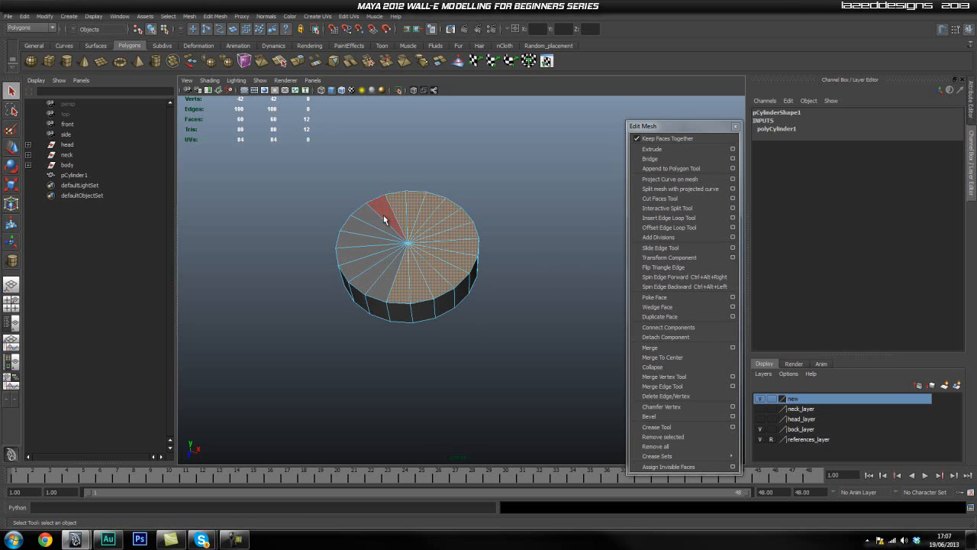
left_click(364, 229, "shift")
left_click(355, 243, "shift")
left_click(353, 261, "shift")
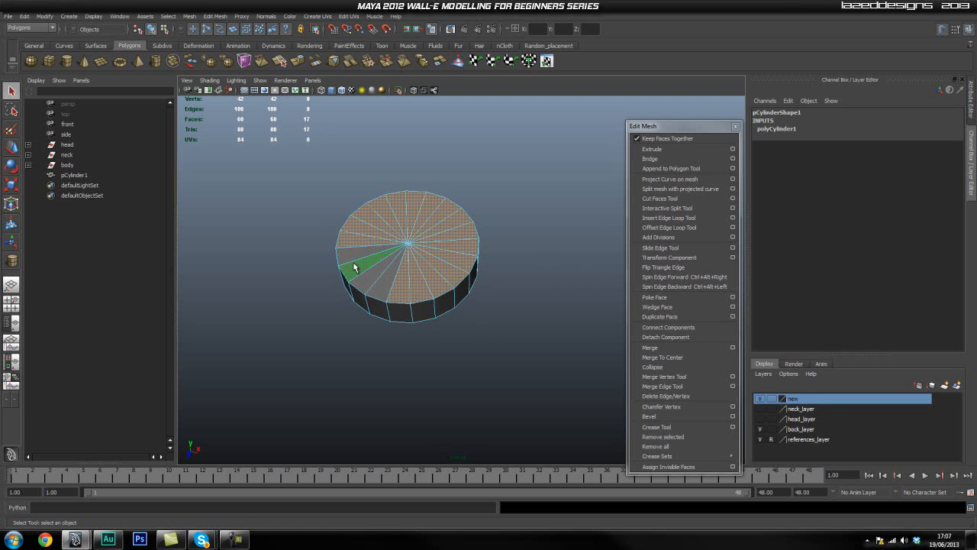
left_click(353, 262, "shift")
left_click(371, 285, "shift")
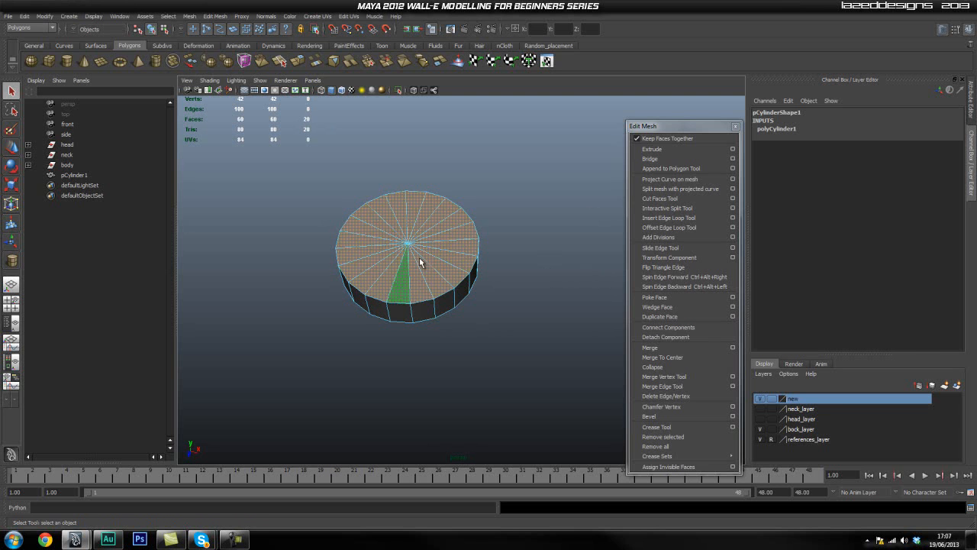
Extrude the cylinder's top faces with a thickness of 0.4, scale them inward to about 0.93 and lower them slightly
left_click(654, 149)
scroll(912, 285, "down", 3)
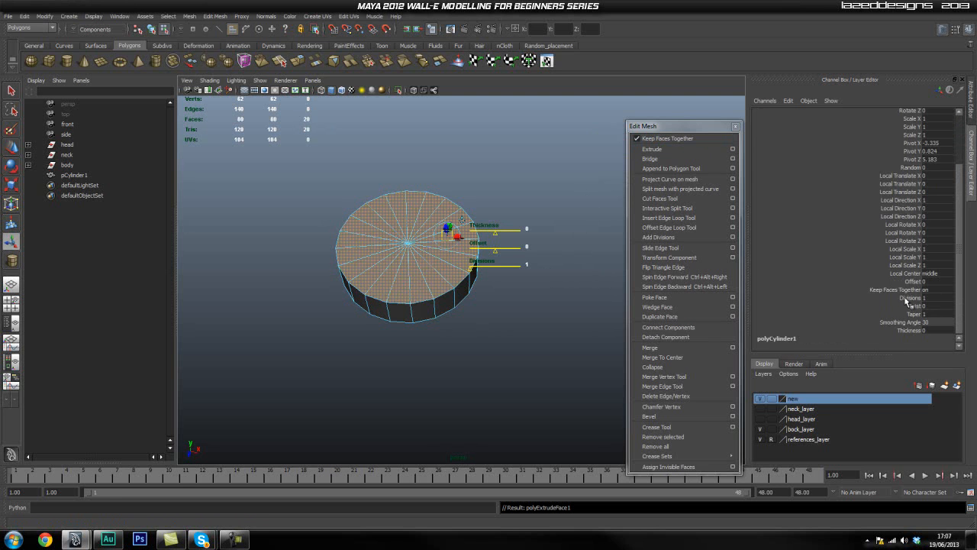
left_click(903, 331)
middle_click_drag(537, 231, 531, 203)
key("r")
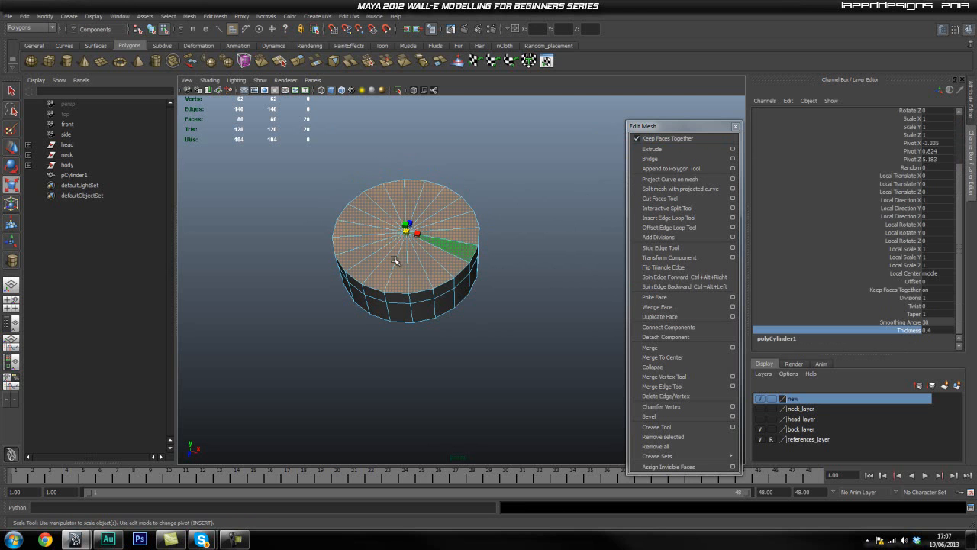
left_click_drag(411, 234, 401, 235)
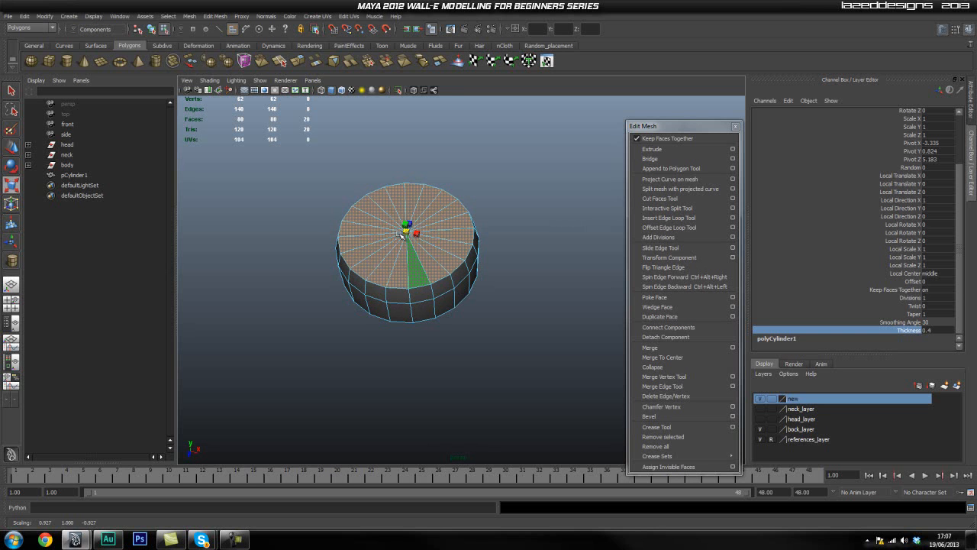
key("w")
left_click_drag(405, 226, 406, 227)
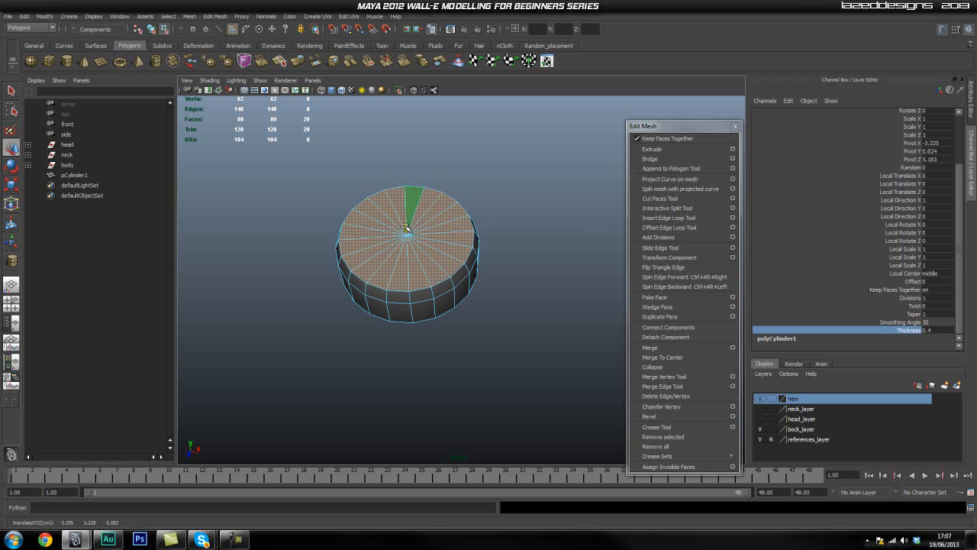
Extrude the top faces again with a thickness of 0.3, then scale them inward and lower them slightly to round the top
left_click_drag(530, 273, 421, 246, "alt")
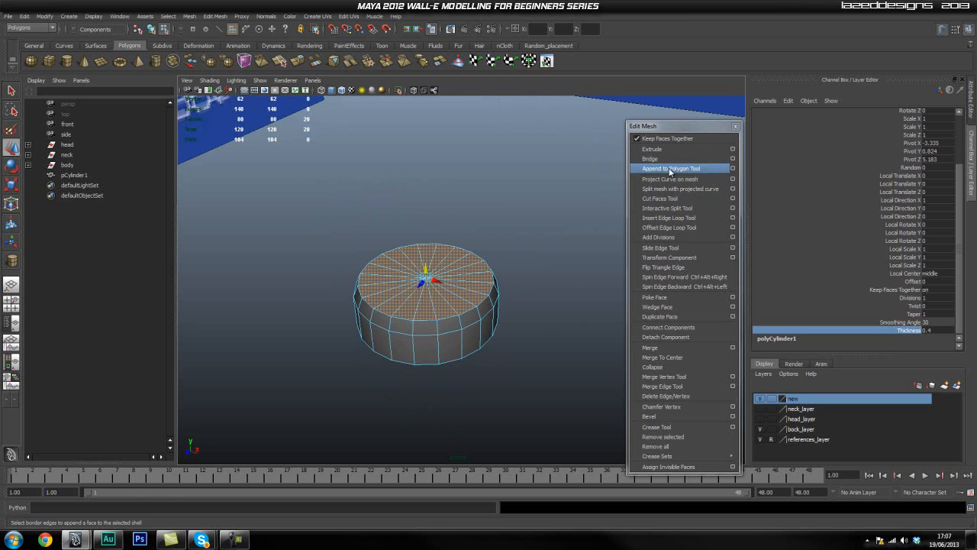
left_click(653, 149)
left_click(465, 267)
scroll(900, 338, "down", 1)
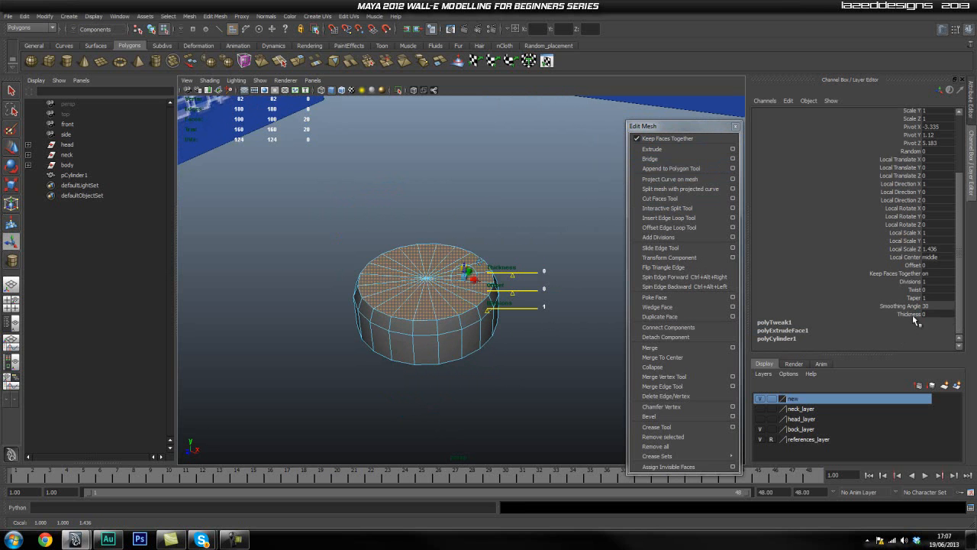
left_click(910, 314)
middle_click_drag(558, 240, 556, 239)
key("r")
mouse_move(427, 265)
left_mouse_down()
mouse_move(415, 267)
mouse_move(425, 266)
left_mouse_up()
key("w")
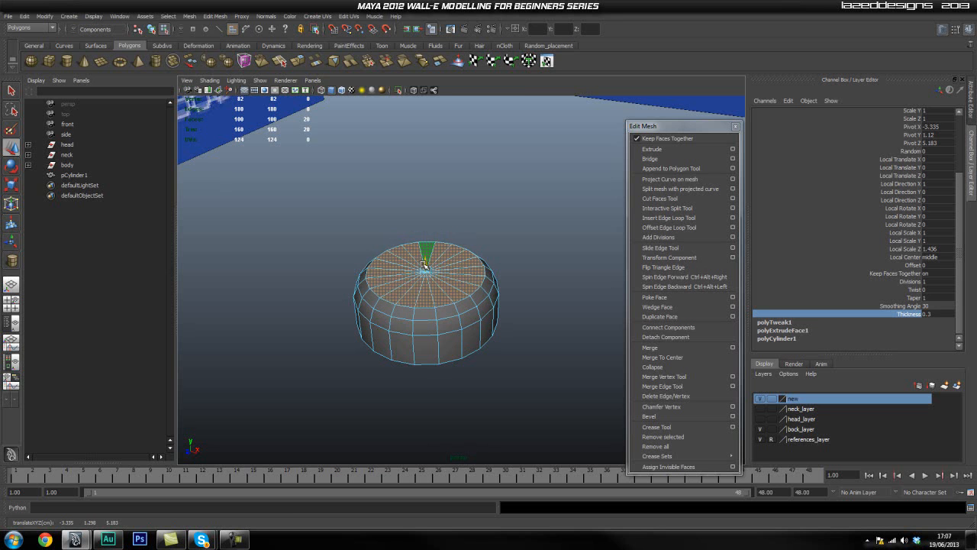
left_click(533, 279)
Delete the cylinder's straight side wall and bottom faces, keeping only the rounded top part
left_click_drag(533, 279, 588, 266, "alt")
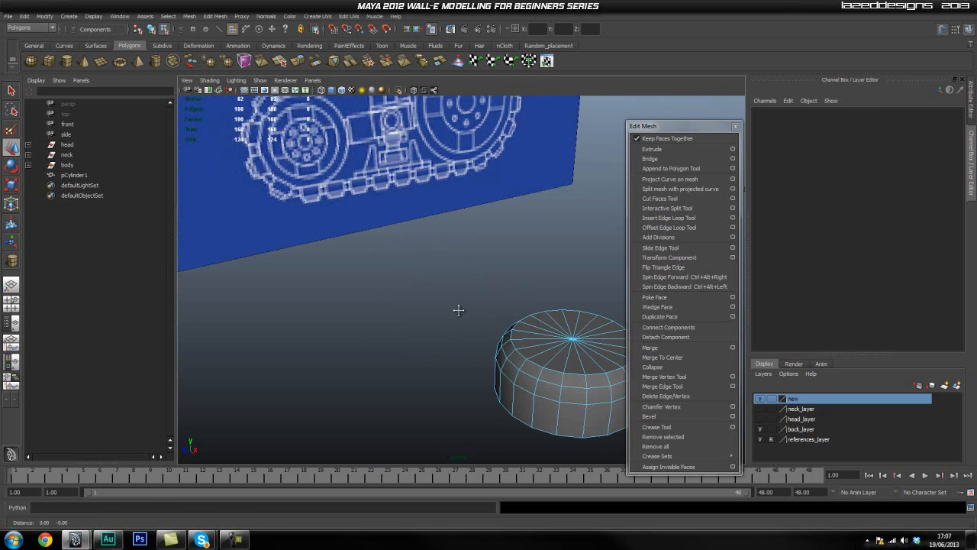
middle_click_drag(588, 266, 533, 245, "alt")
key("q")
right_click_drag(475, 364, 514, 353)
left_click(536, 396)
middle_click_drag(537, 396, 502, 377, "alt")
right_click_drag(502, 377, 519, 359, "alt")
middle_click_drag(423, 338, 407, 314, "alt")
right_click_drag(510, 342, 526, 336, "alt")
middle_click_drag(476, 301, 436, 236, "alt")
left_click_drag(448, 362, 469, 311, "alt")
right_click_drag(452, 352, 419, 279, "alt")
middle_click_drag(420, 280, 455, 174, "alt")
left_click_drag(433, 388, 403, 386, "alt")
right_click_drag(401, 363, 375, 386)
left_click(242, 344)
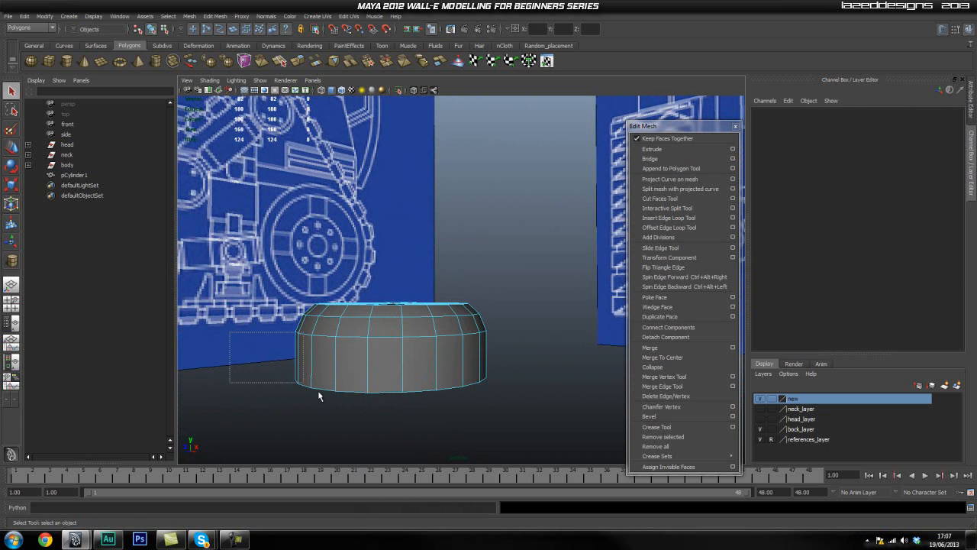
left_click_drag(244, 348, 589, 446)
key("Delete")
Fill the open underside of the rounded cap with Fill Hole
mouse_move(418, 324)
right_mouse_down()
mouse_move(449, 320)
mouse_move(419, 312)
mouse_move(430, 310)
right_mouse_up()
left_click(397, 319)
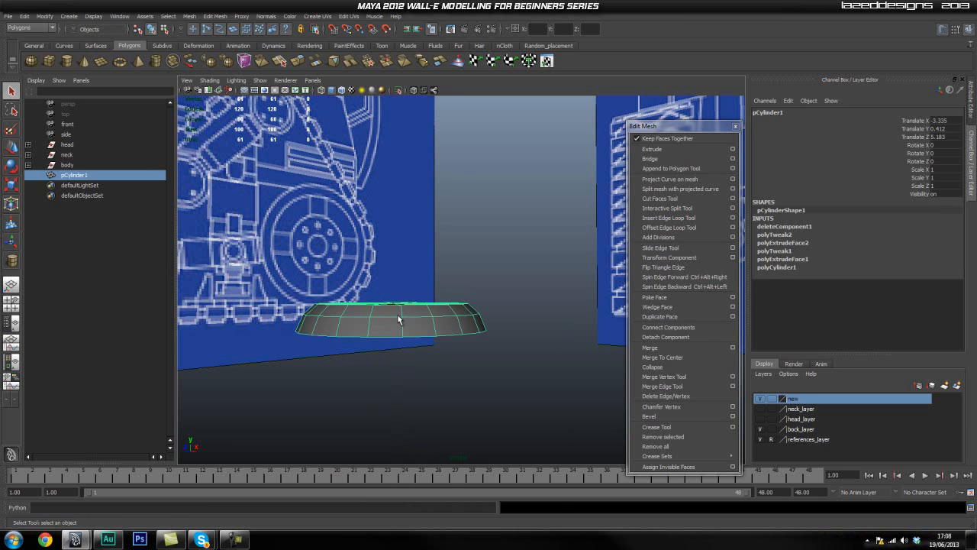
left_click(188, 16)
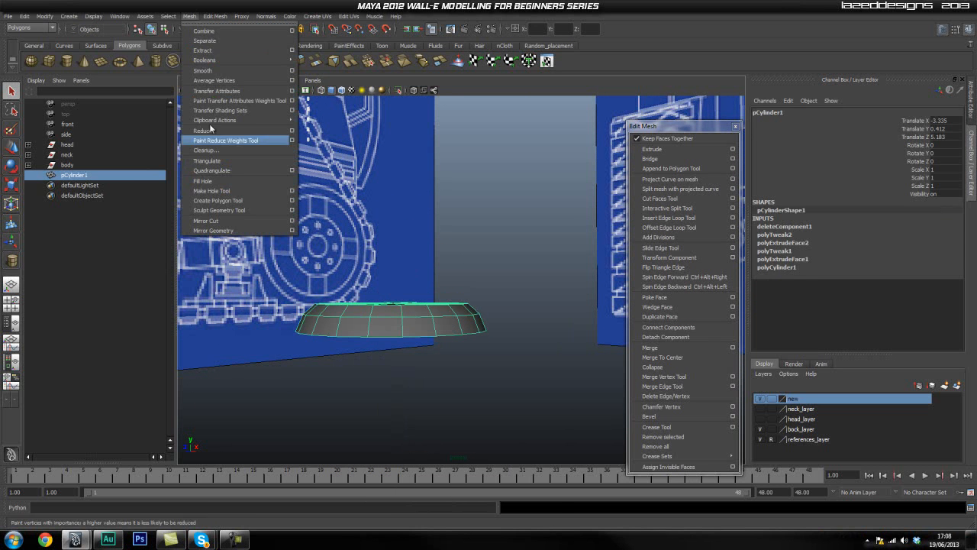
left_click(222, 182)
Extrude the cap's bottom face and scale it slightly inward to form a thin border along the rim
mouse_move(492, 350)
left_mouse_down("alt")
mouse_move(477, 363)
mouse_move(485, 336)
left_mouse_up("alt")
middle_click_drag(484, 336, 487, 306, "alt")
left_click(514, 389)
left_click(406, 390)
scroll(298, 364, "up", 1)
middle_click_drag(298, 364, 321, 224, "alt")
left_click_drag(365, 346, 370, 287, "alt")
right_click_drag(412, 305, 378, 332, "alt")
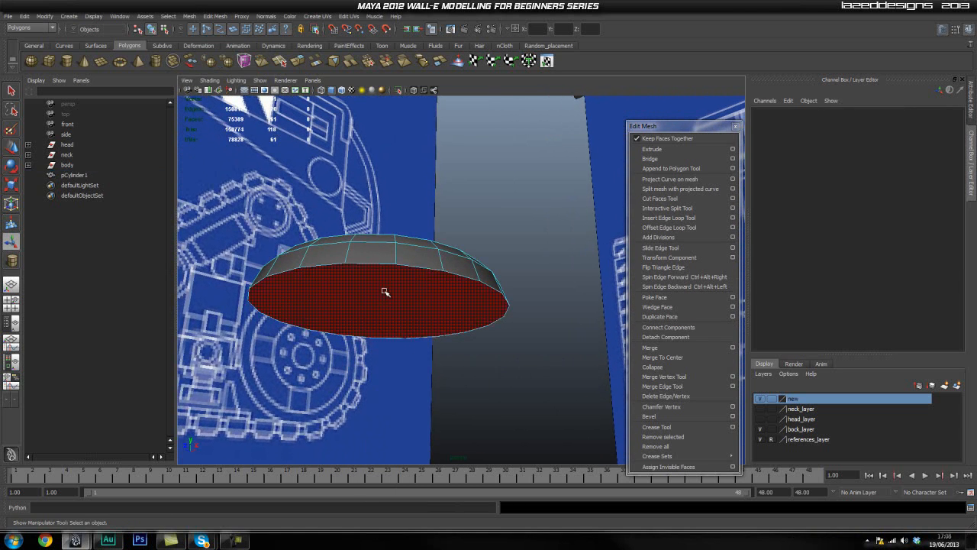
left_click(382, 290)
left_click(653, 149)
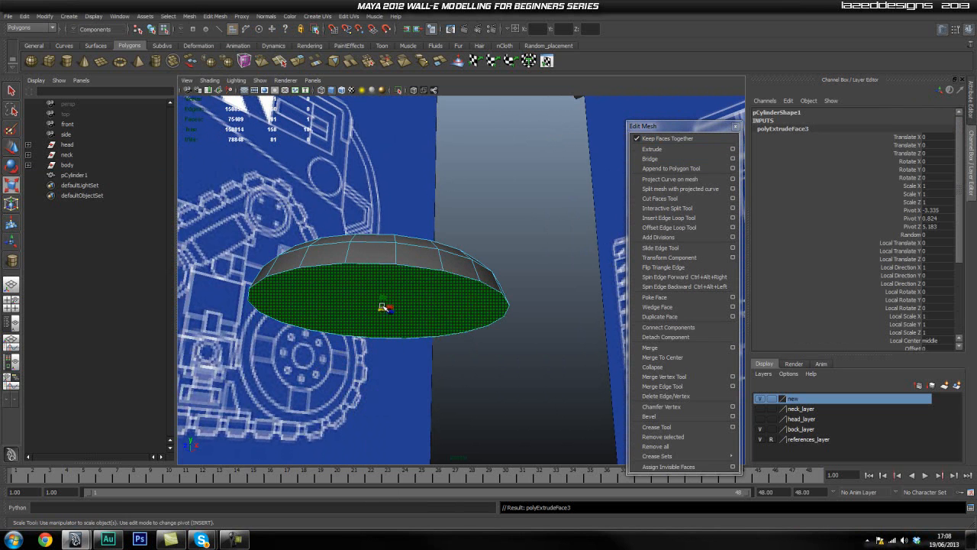
left_click_drag(382, 311, 370, 315)
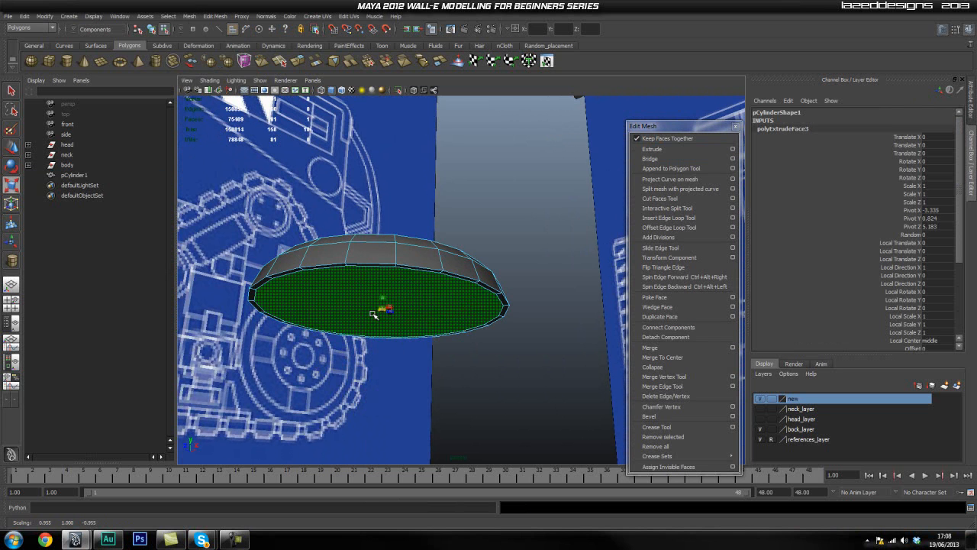
left_click_drag(377, 314, 379, 314)
left_click(432, 363)
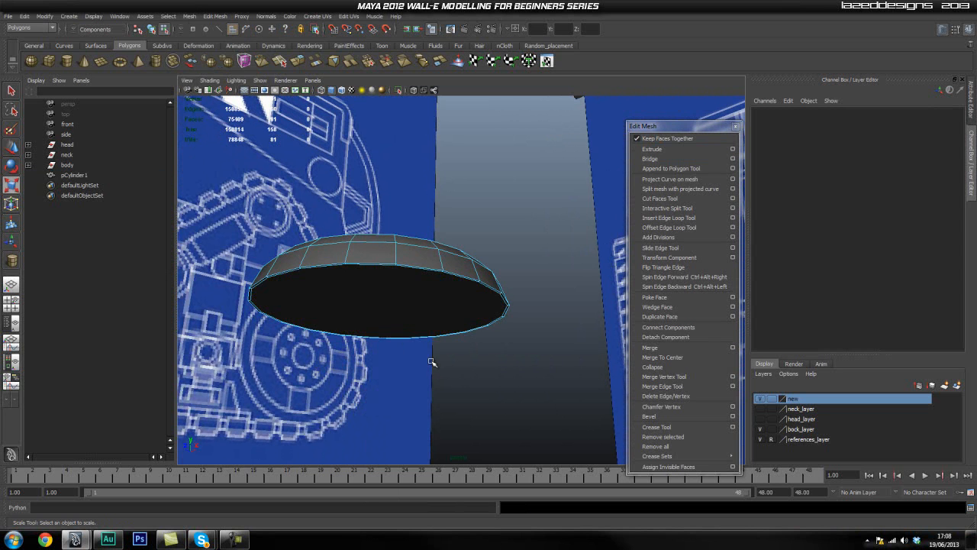
Insert an edge loop around the side of the cap, close to its bottom rim
middle_click_drag(341, 326, 342, 195, "alt")
left_click_drag(334, 331, 330, 400, "alt")
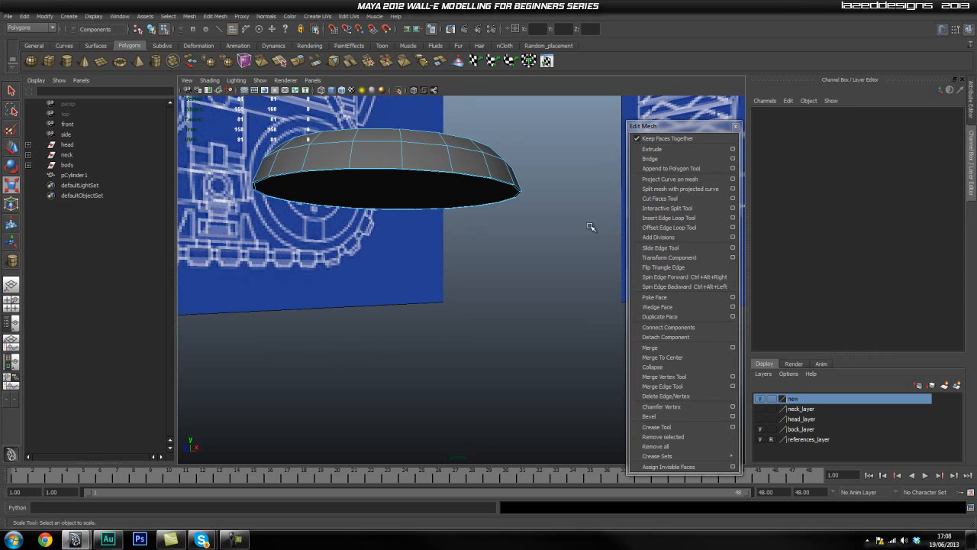
left_click(676, 218)
left_click(404, 159)
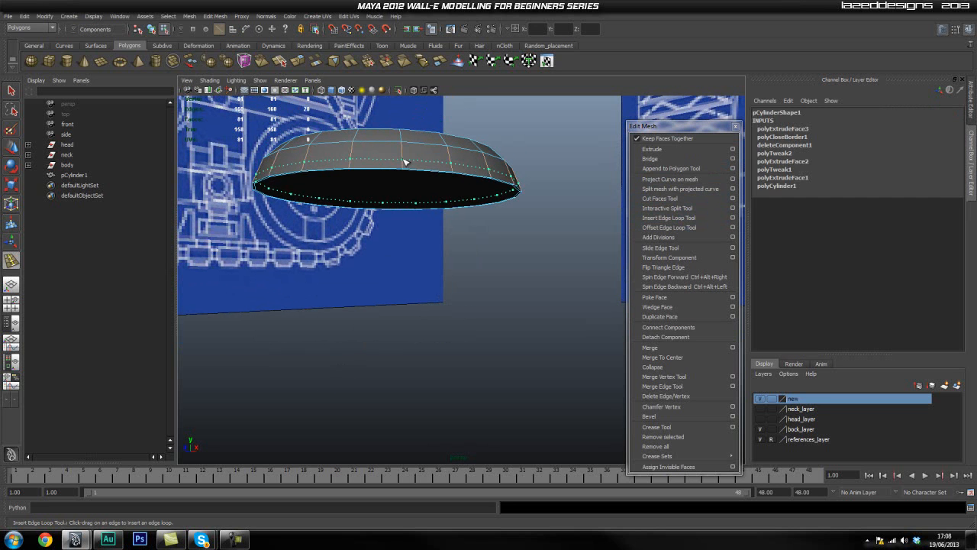
left_click_drag(405, 168, 441, 341)
left_click_drag(428, 243, 448, 300, "alt")
Switch the cap to smooth mesh preview and check its rounded shape from several angles
key("q")
right_click_drag(425, 283, 465, 273)
left_click(429, 285)
key("3")
left_click(523, 399)
scroll(524, 399, "down", 5)
left_click_drag(422, 369, 366, 376, "alt")
middle_click_drag(449, 347, 480, 346, "alt")
left_click_drag(480, 346, 508, 349, "alt")
Flatten the smoothed cap by scaling it in Y to about 0.626
left_click(401, 328)
left_click(521, 354)
left_click(436, 285)
key("f")
key("r")
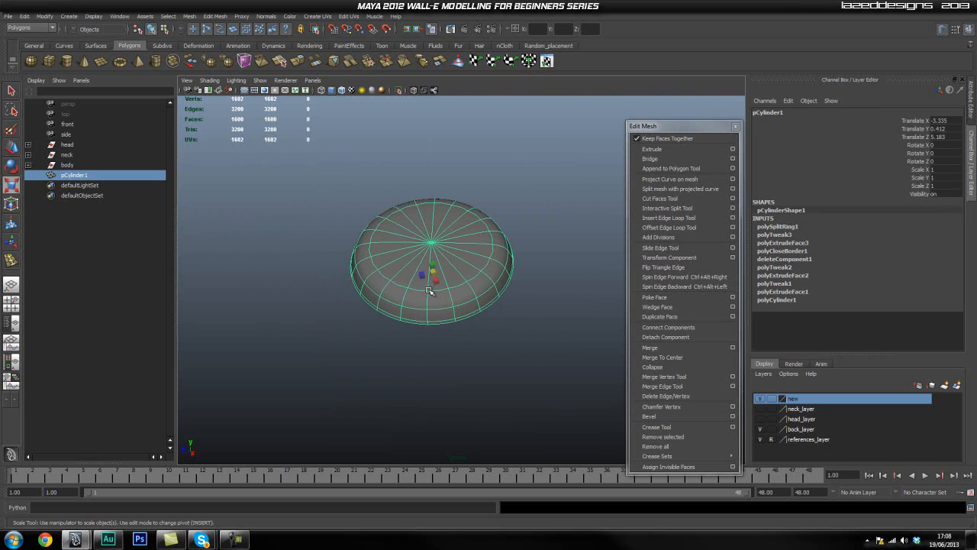
left_click_drag(433, 267, 432, 267)
Move the cap up beside the body, to about X 10.02 and Y 16.34
left_click_drag(476, 353, 490, 317, "alt")
left_click(493, 259)
middle_click_drag(493, 251, 491, 312, "alt")
left_click_drag(491, 312, 441, 346, "alt")
key("q")
right_click_drag(419, 308, 460, 296)
left_click(418, 312)
scroll(418, 343, "down", 5)
left_click_drag(417, 347, 484, 328, "alt")
key("w")
left_click_drag(499, 295, 384, 128, "alt")
left_click_drag(399, 164, 527, 296, "alt")
Rotate the cap to -90 degrees in Z so it faces sideways from the body
key("e")
right_click_drag(497, 319, 548, 361, "alt")
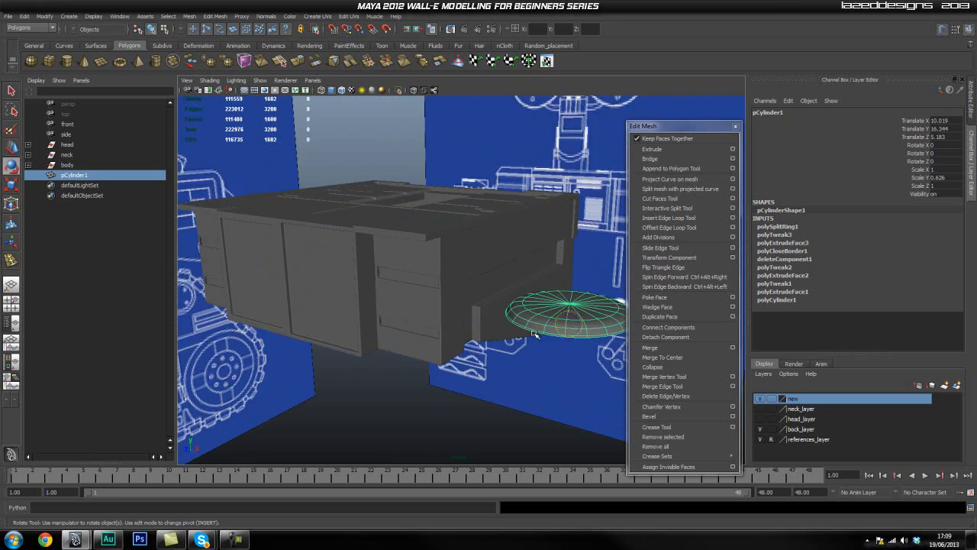
middle_click_drag(548, 360, 413, 323, "alt")
right_click_drag(413, 323, 417, 295, "alt")
middle_click_drag(417, 295, 420, 295, "alt")
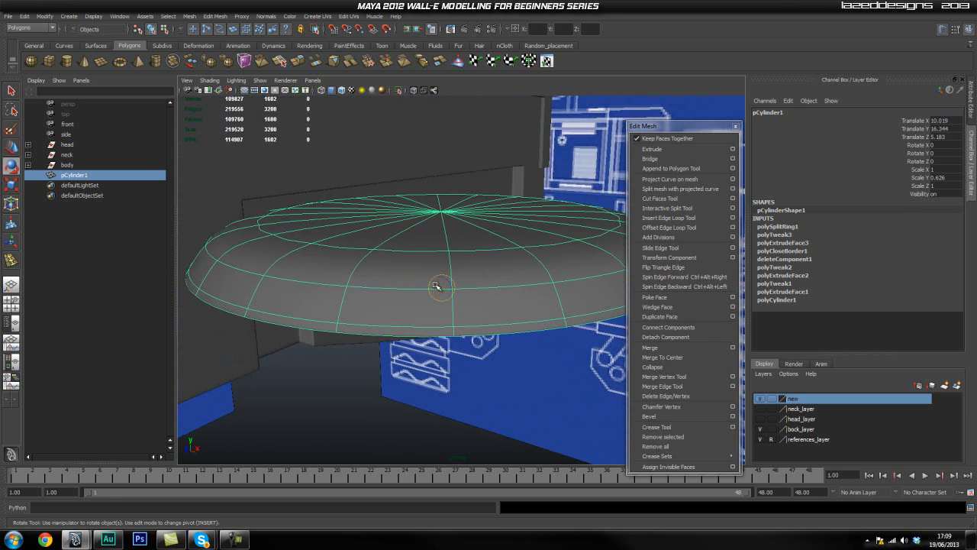
mouse_move(446, 282)
left_mouse_down()
mouse_move(447, 290)
mouse_move(436, 286)
left_mouse_up()
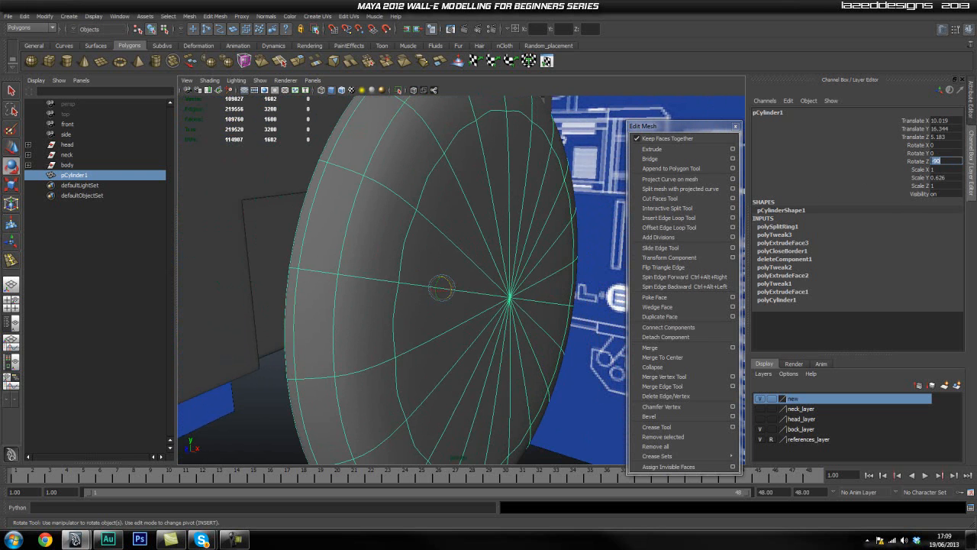
scroll(382, 252, "down", 8)
left_click(521, 315)
left_click(467, 296)
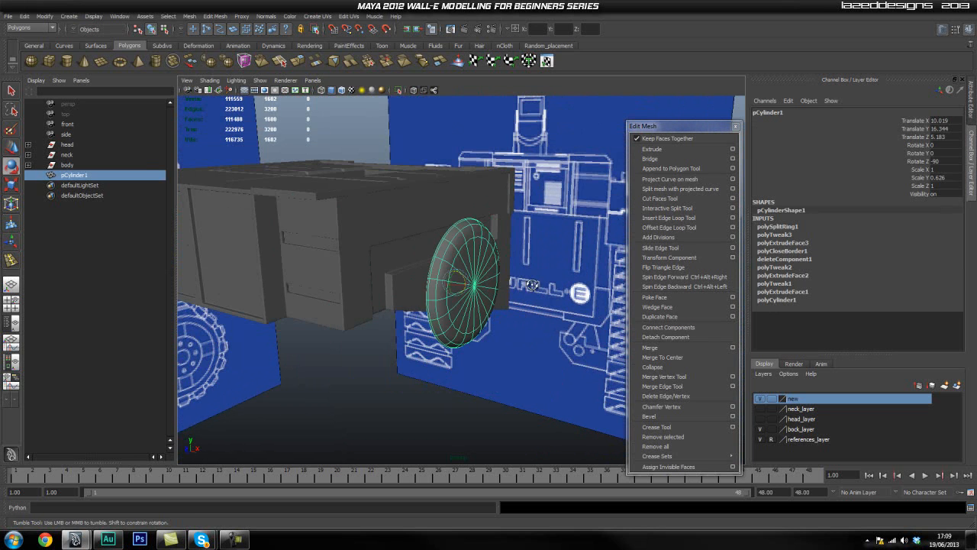
In the side view with X-Ray shading, move the cap onto the reference circle at the body's lower corner, about Y 13.4 and Z -4.53
left_click_drag(539, 283, 501, 284, "alt")
middle_click_drag(366, 276, 437, 271, "alt")
key("space")
left_click_drag(434, 268, 481, 262)
scroll(443, 244, "down", 6)
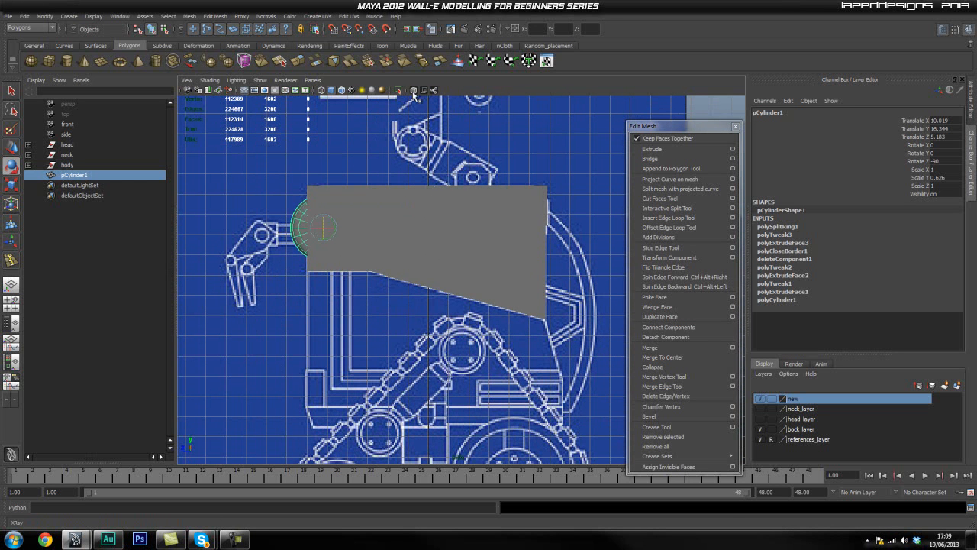
left_click(413, 90)
key("w")
left_click_drag(318, 228, 519, 303)
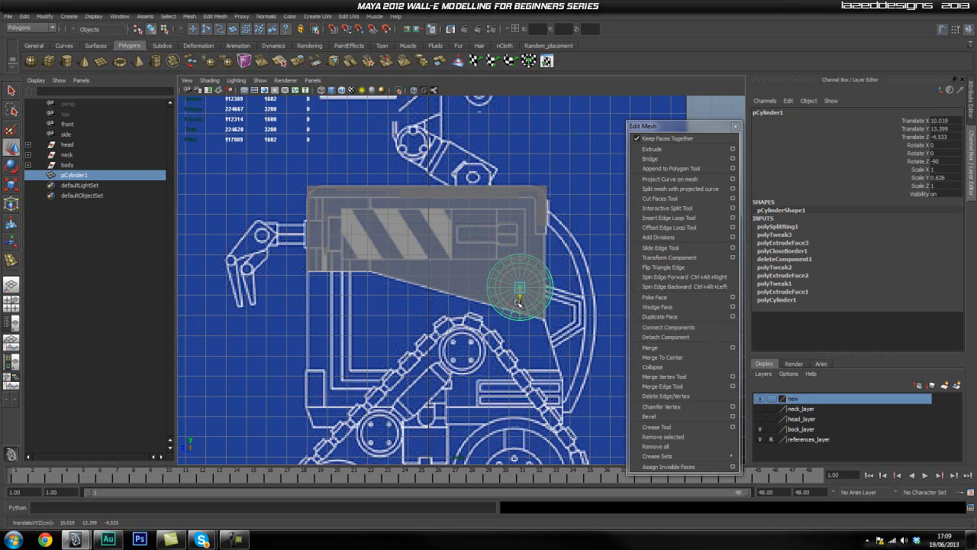
Scale the cap down uniformly to match the reference circle, to about 0.613 in X and Z and 0.384 in Y
scroll(518, 304, "up", 5)
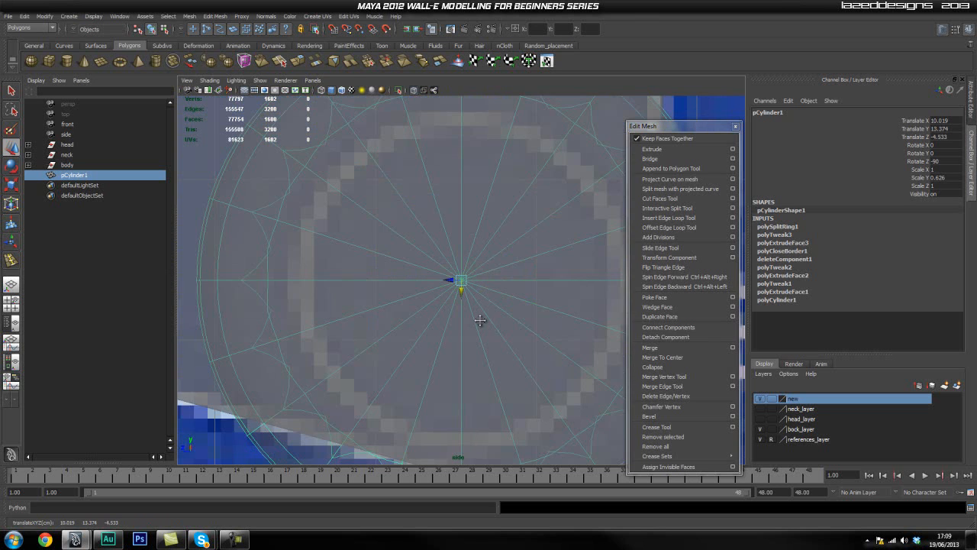
scroll(451, 316, "down", 5)
scroll(494, 306, "up", 4)
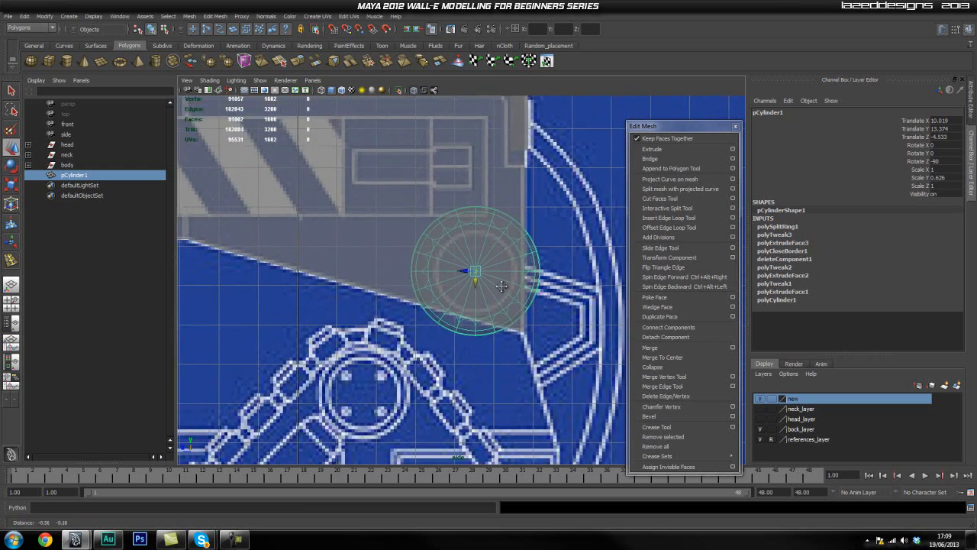
key("r")
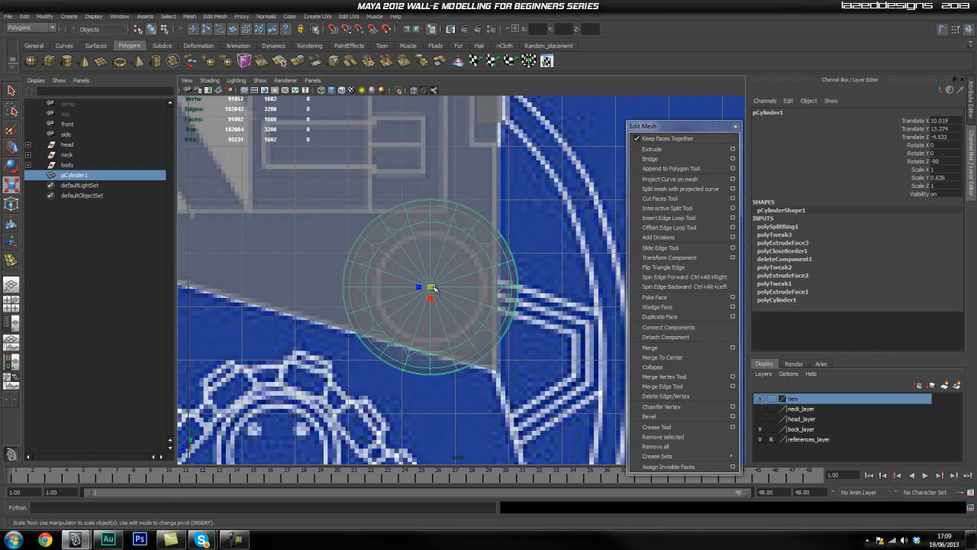
left_click_drag(430, 288, 379, 315)
In the front view, move the cap against the side of the body, to about X 5.81
key("space")
left_click_drag(421, 281, 421, 305)
middle_click_drag(421, 266, 386, 246, "alt")
scroll(428, 290, "down", 5)
middle_click_drag(458, 328, 317, 193, "alt")
middle_click_drag(622, 307, 561, 310, "alt")
scroll(535, 302, "up", 5)
middle_click_drag(366, 247, 247, 284, "alt")
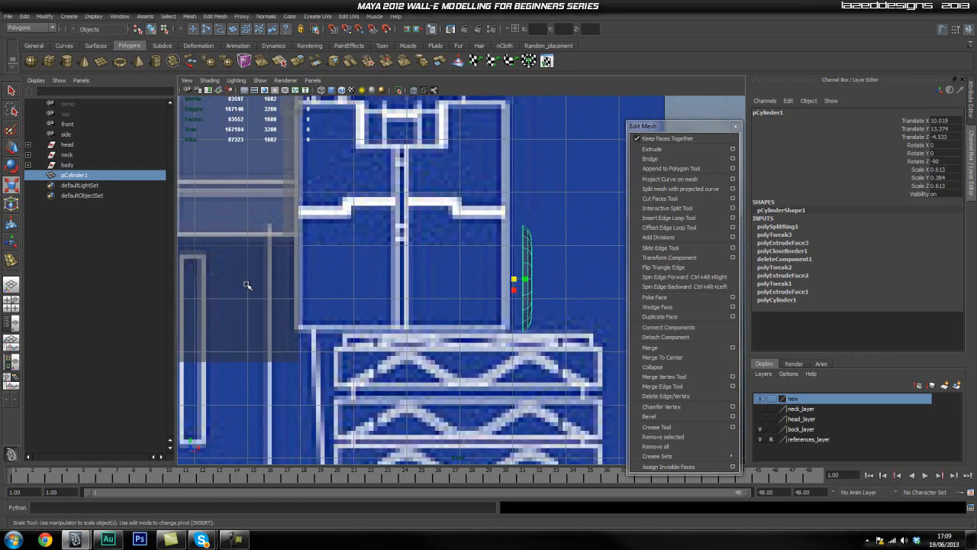
key("w")
left_click_drag(525, 282, 304, 296)
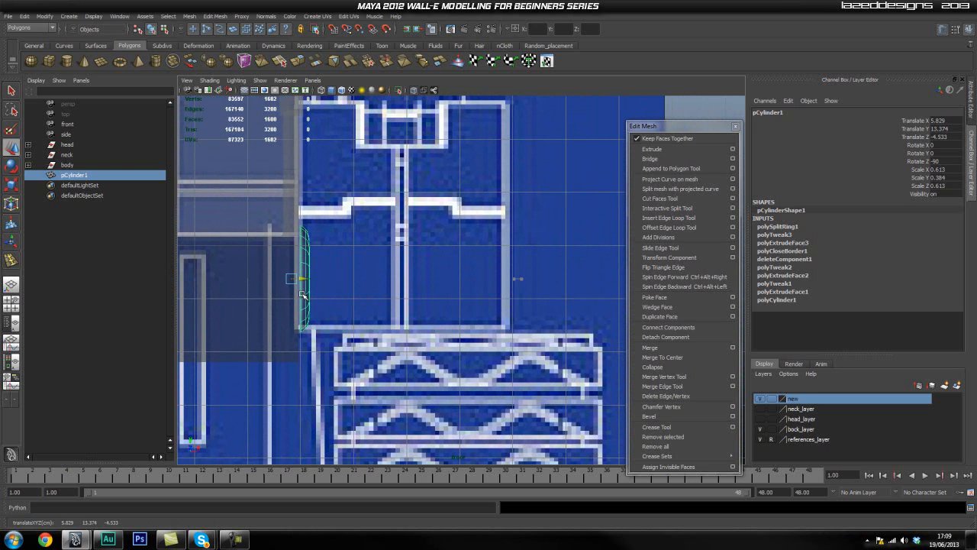
left_click_drag(302, 295, 311, 253)
Turn off X-Ray shading in the perspective view and nudge the cap flush with the body side, to about X 5.79
key("space")
left_click_drag(450, 288, 413, 245, "alt")
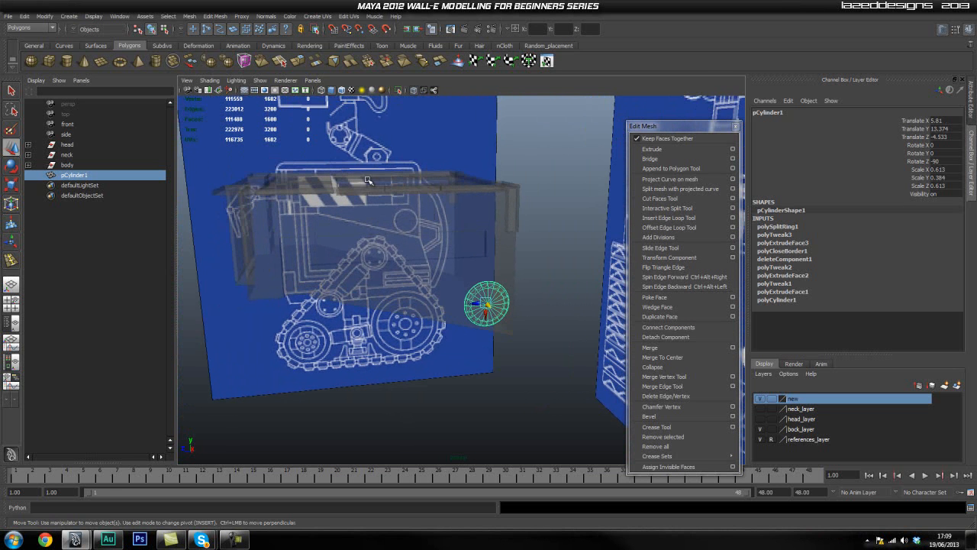
left_click(414, 91)
left_click(580, 264)
mouse_move(581, 264)
left_mouse_down("alt")
mouse_move(448, 270)
mouse_move(468, 300)
left_mouse_up("alt")
scroll(468, 300, "up", 5)
middle_click_drag(469, 299, 294, 296, "alt")
left_click_drag(288, 296, 314, 300, "alt")
left_click(402, 271)
left_click_drag(410, 263, 408, 258)
left_click(505, 261)
Examine how the cap sits on the side of the body from several angles and distances
scroll(505, 260, "down", 5)
left_click_drag(505, 261, 438, 301, "alt")
scroll(439, 301, "down", 5)
left_click_drag(306, 318, 361, 310, "alt")
scroll(380, 304, "up", 5)
left_click(390, 306)
scroll(410, 340, "down", 5)
left_click(408, 341)
scroll(332, 317, "up", 3)
Duplicate the cap and try to mirror the copy with a Scale Y of -1
left_click(341, 310)
key("ctrl+d")
key("r")
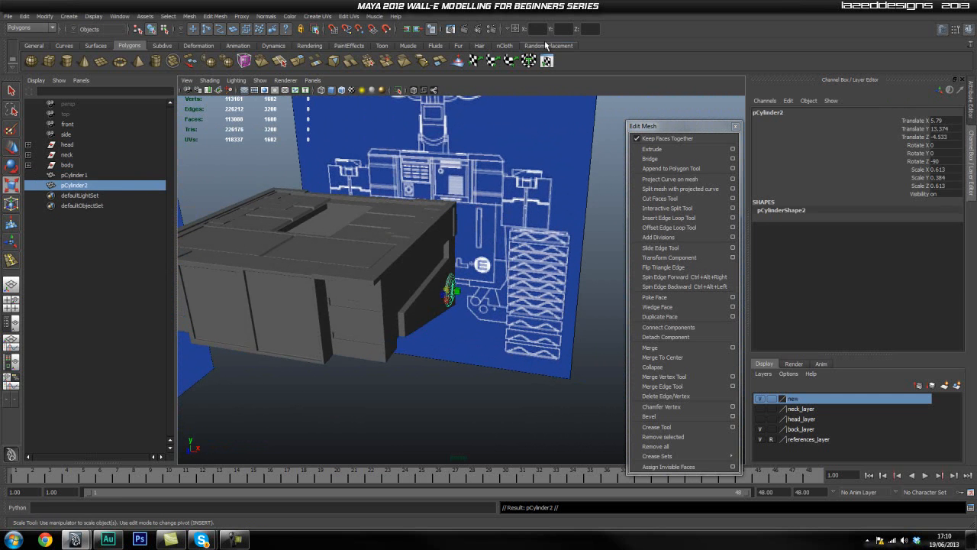
left_click(539, 29)
type("-1")
key("Return")
key("ctrl+z")
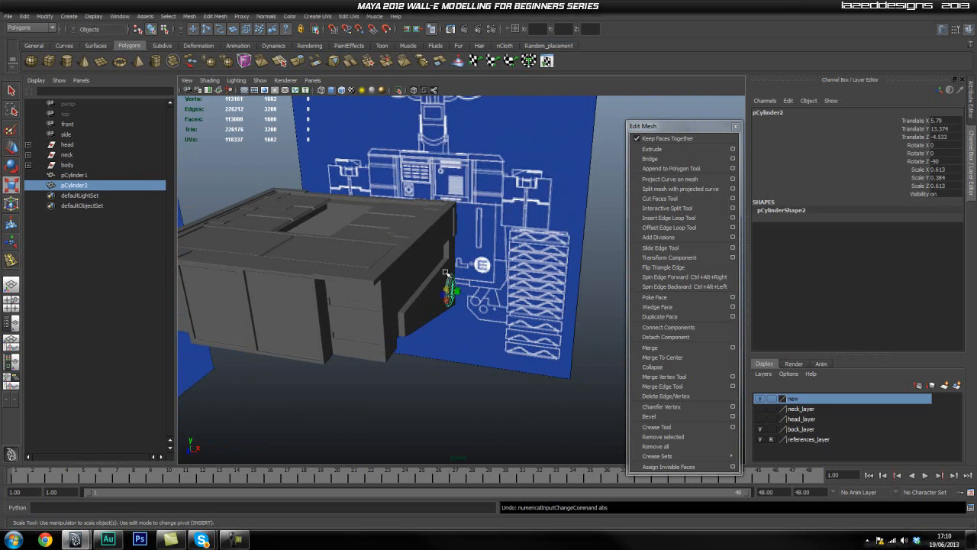
left_click_drag(456, 291, 433, 290)
double_click(951, 178)
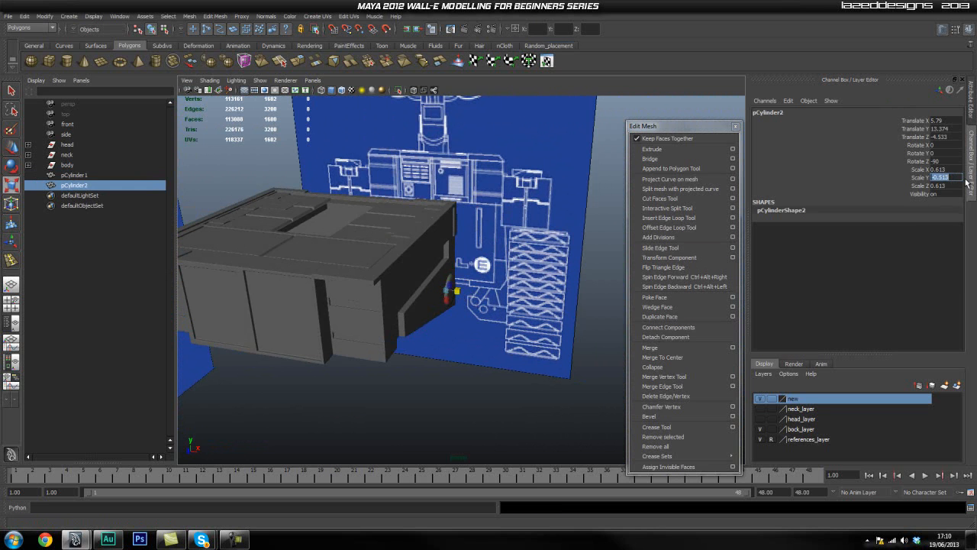
Try moving the mirrored copy across to the opposite side of the body, to about X -6.508, and undo the move
left_click(512, 308)
left_click(77, 185)
key("w")
left_click_drag(439, 290, 482, 287)
right_click_drag(482, 286, 600, 290, "alt")
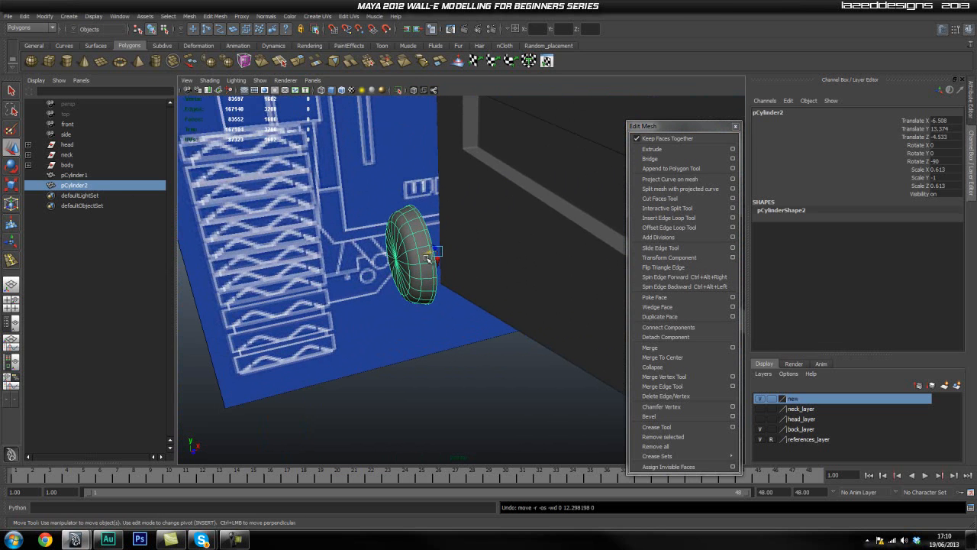
key("ctrl+z")
Delete the mirrored copy of the cap
left_click_drag(425, 268, 607, 281, "alt")
right_click_drag(607, 281, 460, 278, "alt")
mouse_move(461, 279)
middle_mouse_down("alt")
mouse_move(448, 270)
mouse_move(453, 284)
middle_mouse_up("alt")
right_click_drag(483, 315, 526, 343, "alt")
left_click(510, 340)
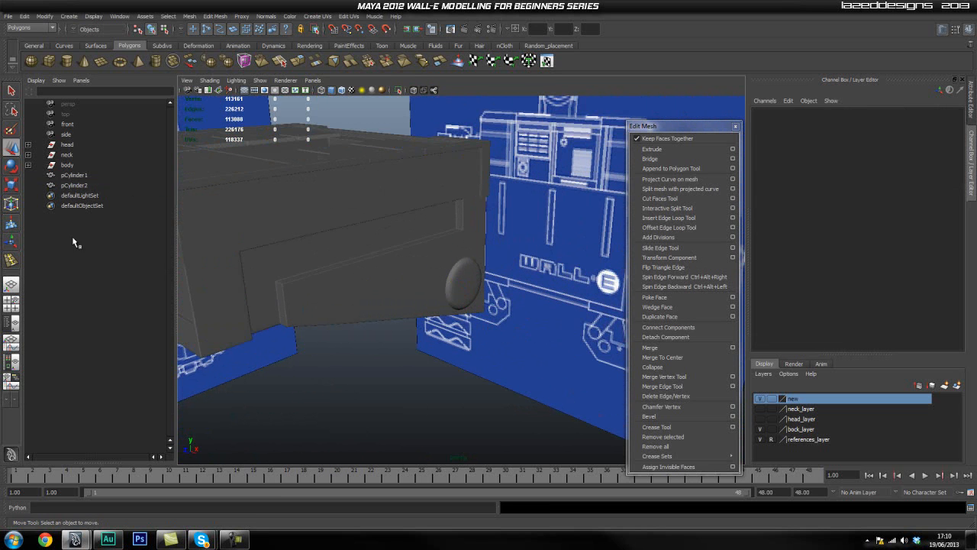
left_click(74, 187)
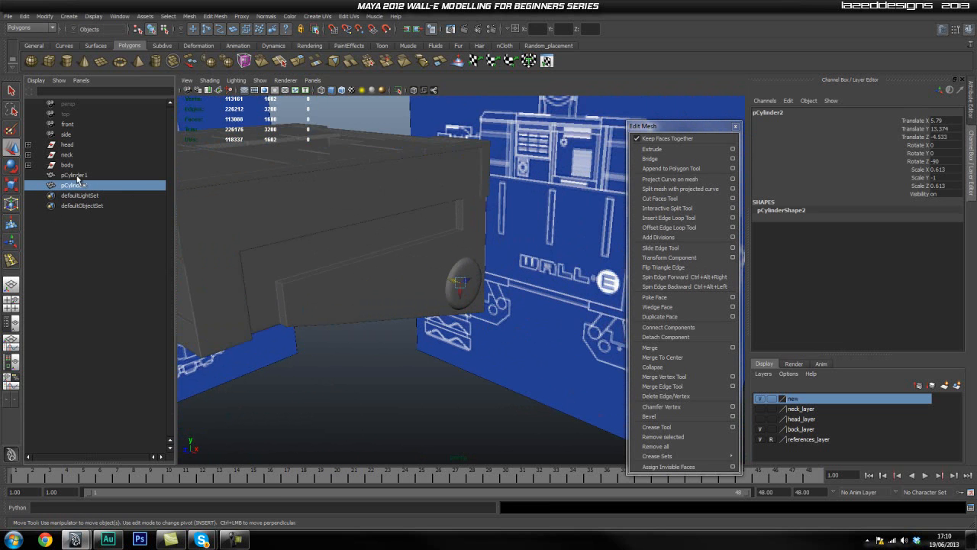
key("Delete")
Duplicate the original cap and move the copy outwards from the body side, to about X 7.732
left_click(461, 294)
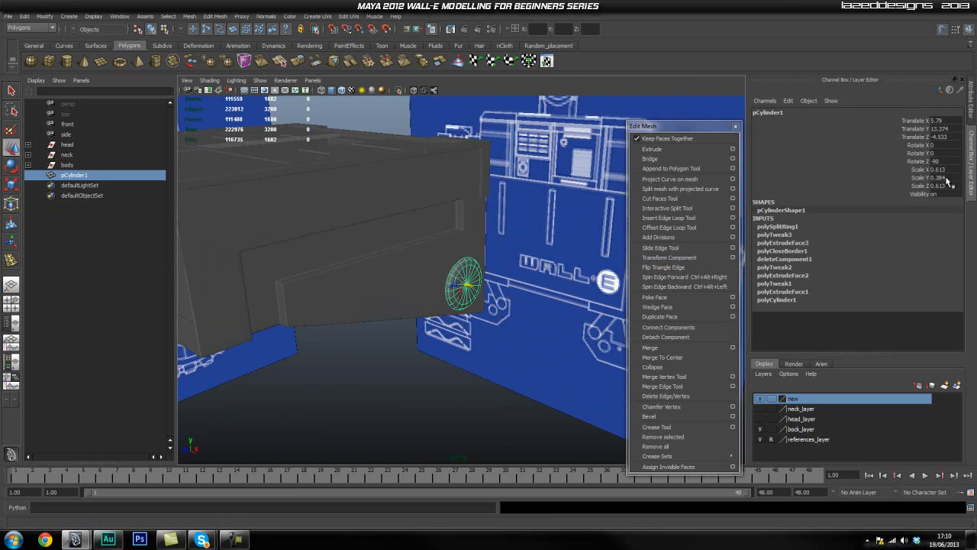
key("ctrl+d")
mouse_move(471, 289)
left_mouse_down()
mouse_move(511, 291)
mouse_move(470, 300)
left_mouse_up()
Set the copied cap's Z rotation to 180 degrees
key("e")
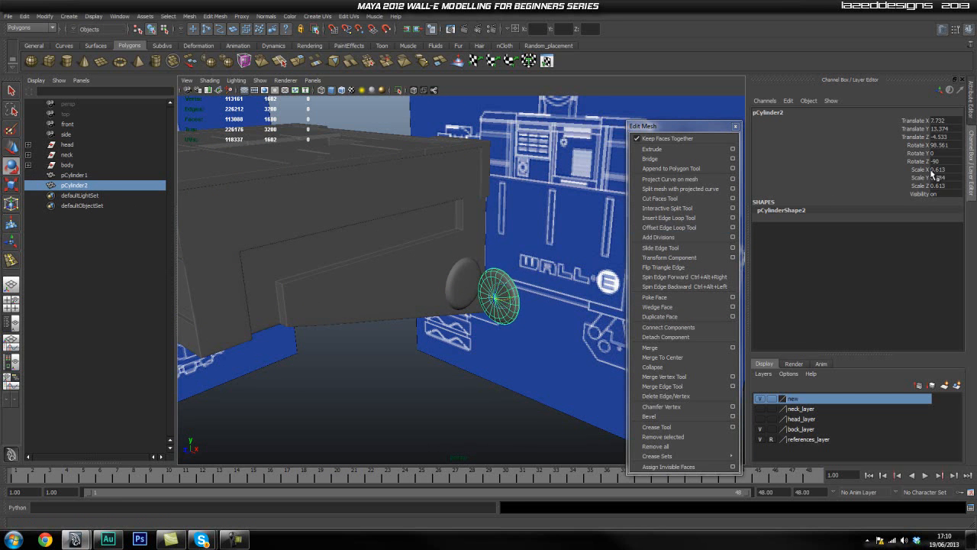
double_click(946, 162)
type("90")
key("Return")
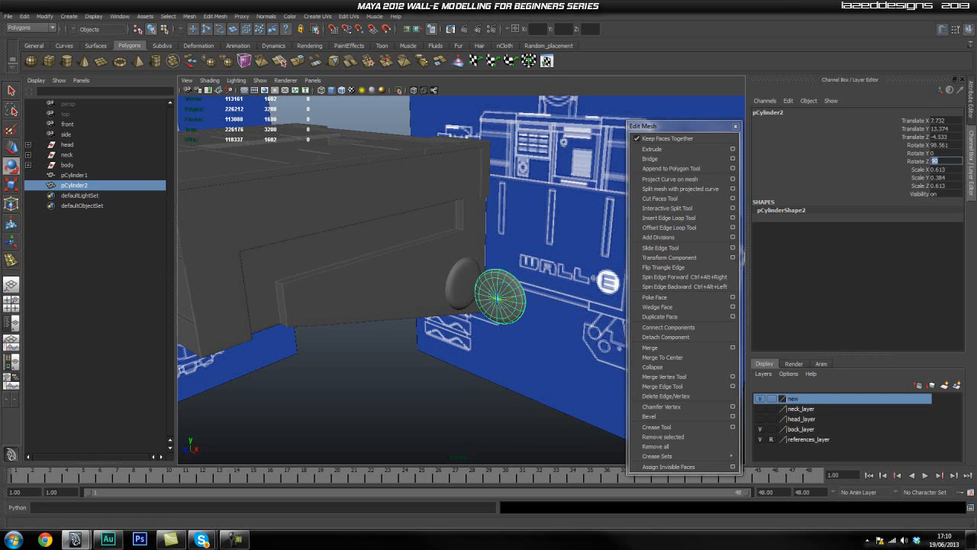
type("180")
key("Return")
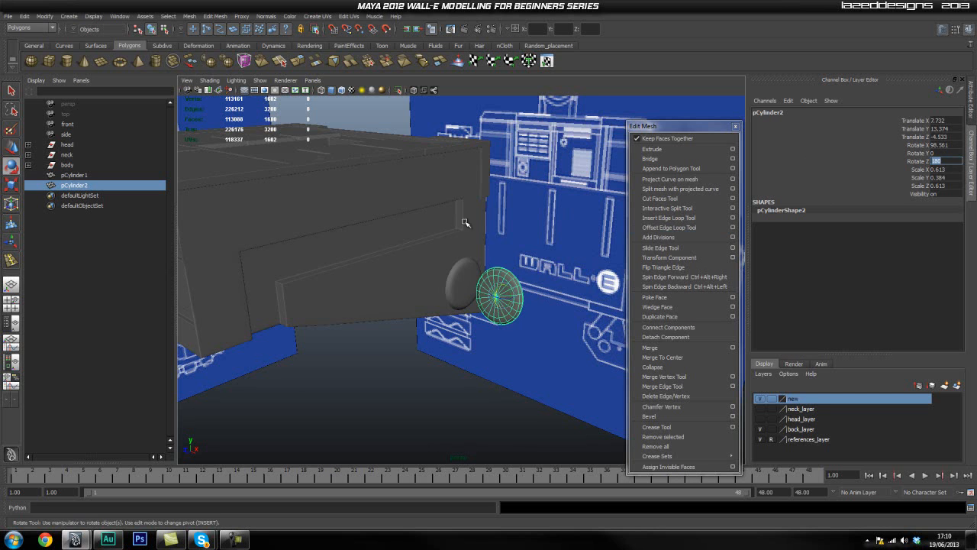
Set the copied cap's X rotation to 90 degrees
double_click(940, 145)
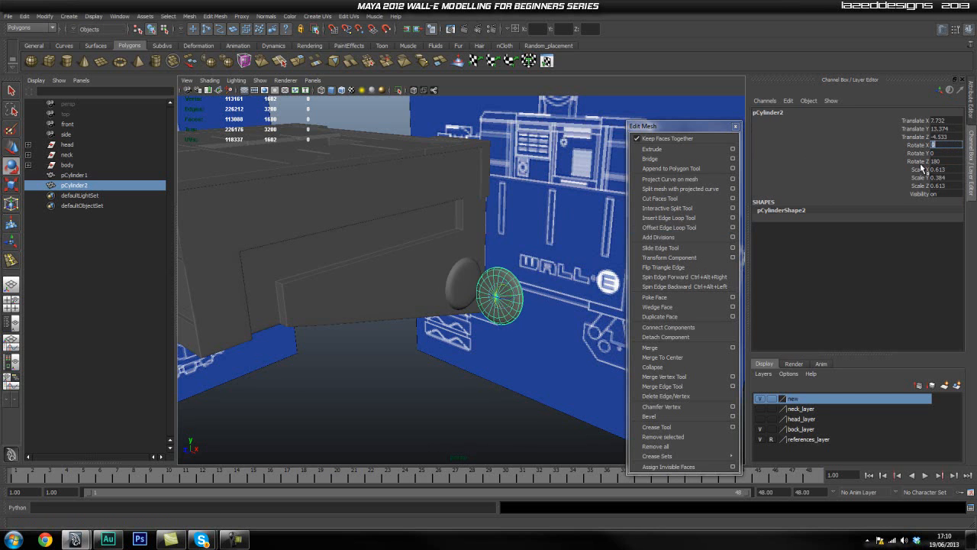
type("0")
key("Return")
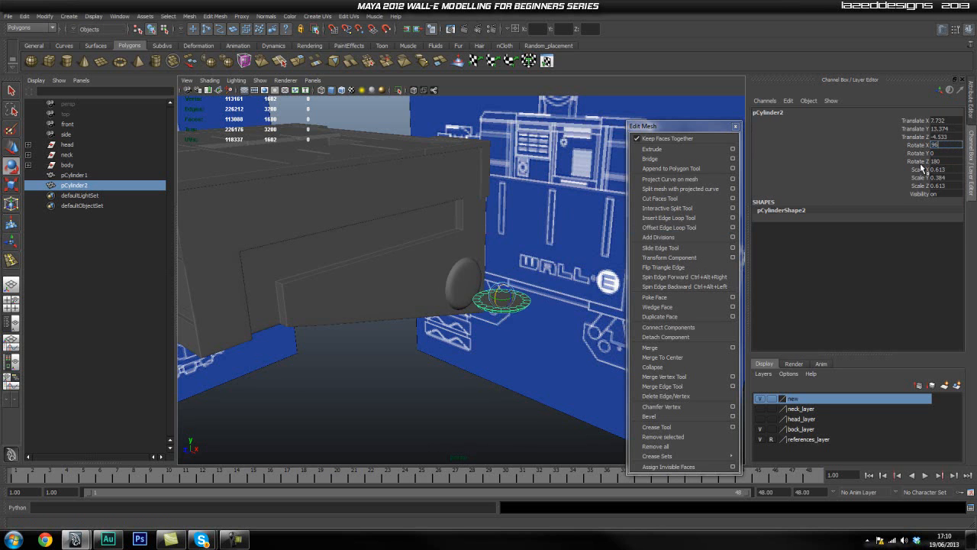
type("96")
key("Return")
double_click(949, 145)
type("90")
key("Return")
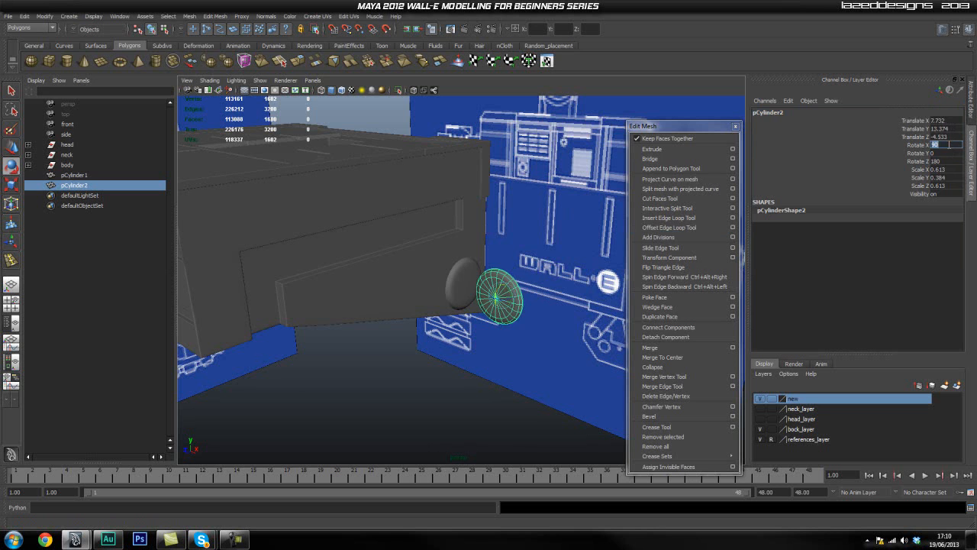
Set the copied cap's Y rotation to 90 degrees so that it stands parallel to the body side
left_click(526, 260)
left_click(499, 304)
scroll(498, 307, "up", 3)
scroll(499, 308, "up", 5)
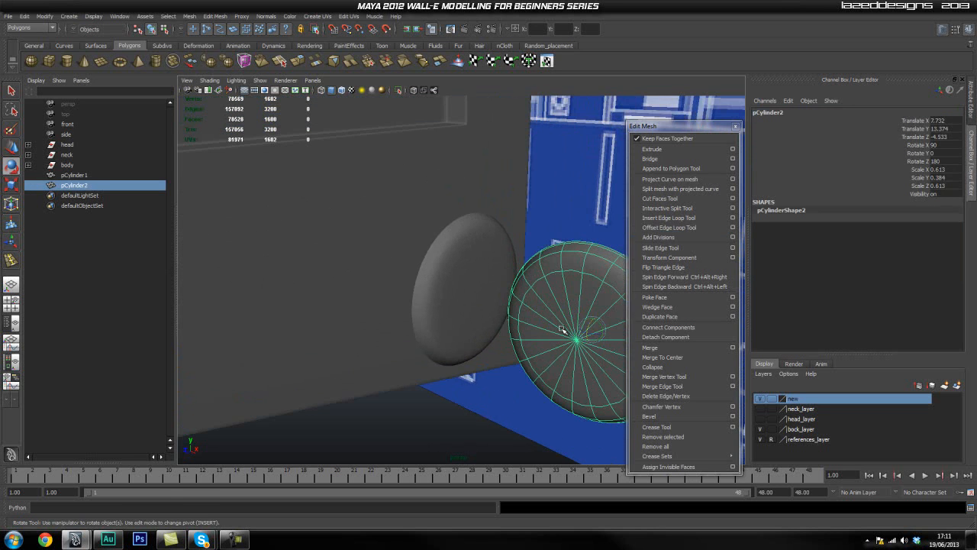
middle_click_drag(604, 356, 528, 310, "alt")
left_click_drag(580, 319, 547, 316, "alt")
key("w")
key("e")
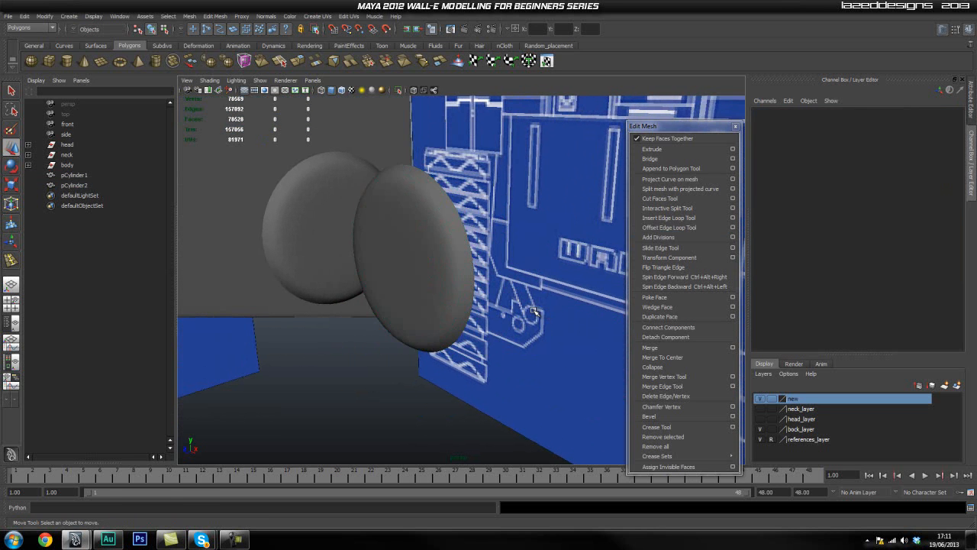
left_click_drag(419, 262, 489, 264)
double_click(941, 152)
key("Return")
left_click(452, 357)
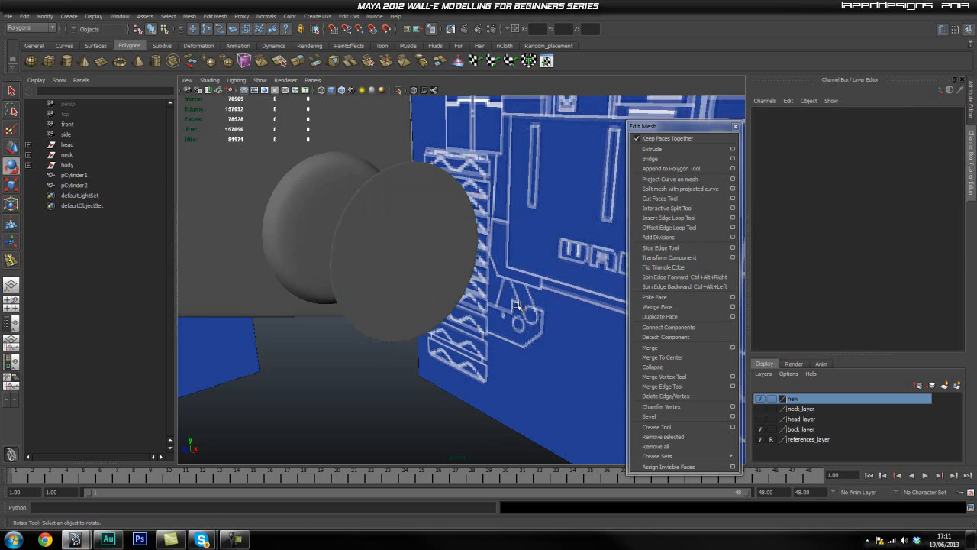
Move the copied cap across to the opposite side of the body, to about X -5.812
scroll(441, 355, "down", 8)
left_click_drag(440, 356, 475, 329, "alt")
key("w")
left_click(501, 285)
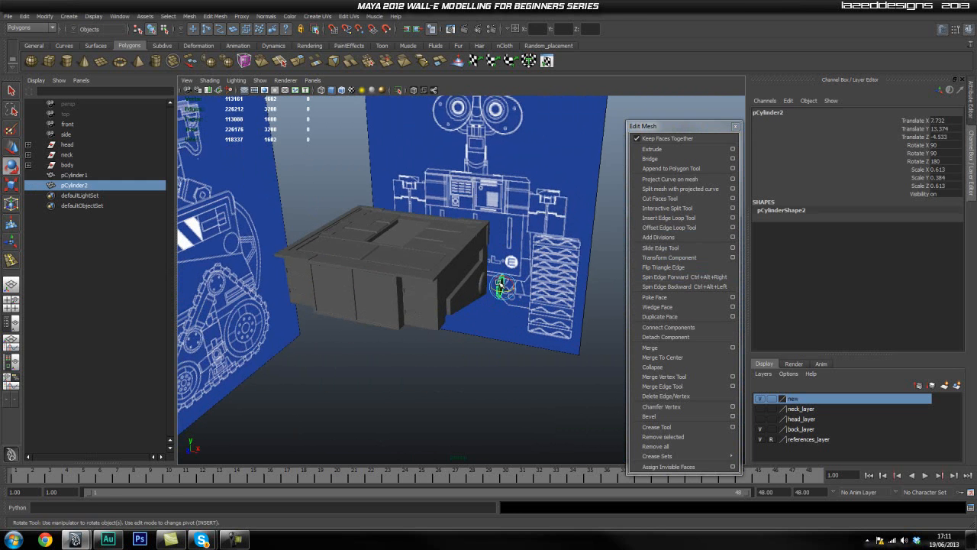
left_click_drag(504, 284, 344, 277)
left_click_drag(468, 334, 367, 315, "alt")
scroll(333, 324, "up", 8)
scroll(367, 315, "down", 8)
scroll(382, 298, "up", 3)
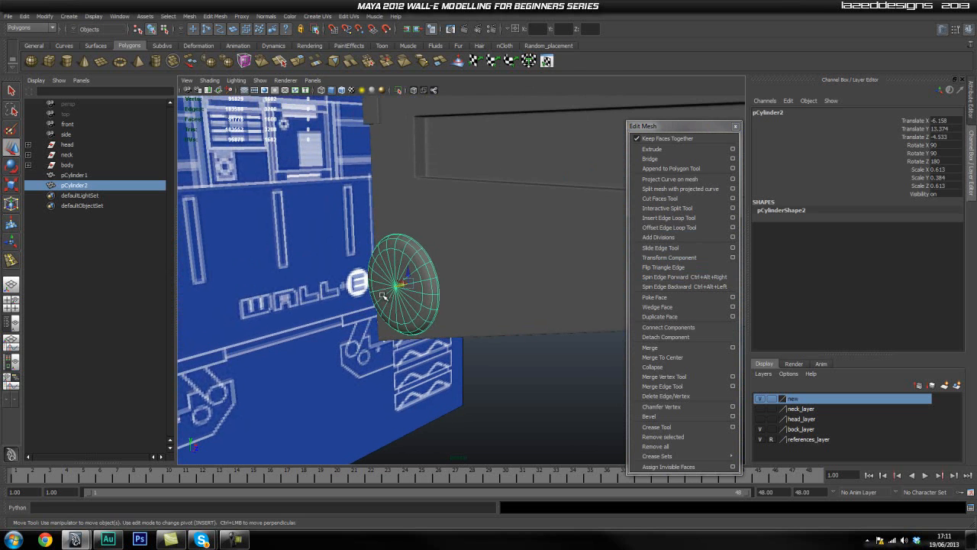
left_click_drag(401, 286, 348, 287)
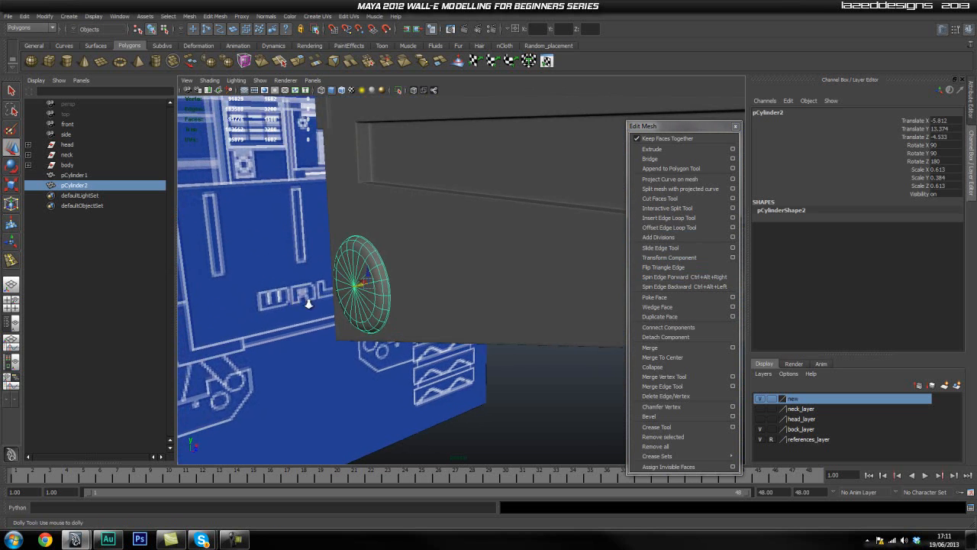
Nudge the copied cap flush with the body side, to about X -5.802
scroll(343, 286, "up", 5)
middle_click_drag(344, 287, 337, 285, "alt")
scroll(344, 284, "down", 5)
left_click_drag(364, 272, 299, 252, "alt")
left_click_drag(252, 210, 252, 209)
Nudge the original cap slightly outwards on its side of the body, to about X 5.796
scroll(405, 264, "down", 6)
left_click_drag(406, 265, 312, 273, "alt")
scroll(553, 285, "up", 2)
right_click_drag(554, 285, 603, 286, "alt")
left_click_drag(286, 261, 323, 259, "alt")
middle_click_drag(328, 164, 402, 252, "alt")
left_click(391, 268)
scroll(419, 253, "up", 3)
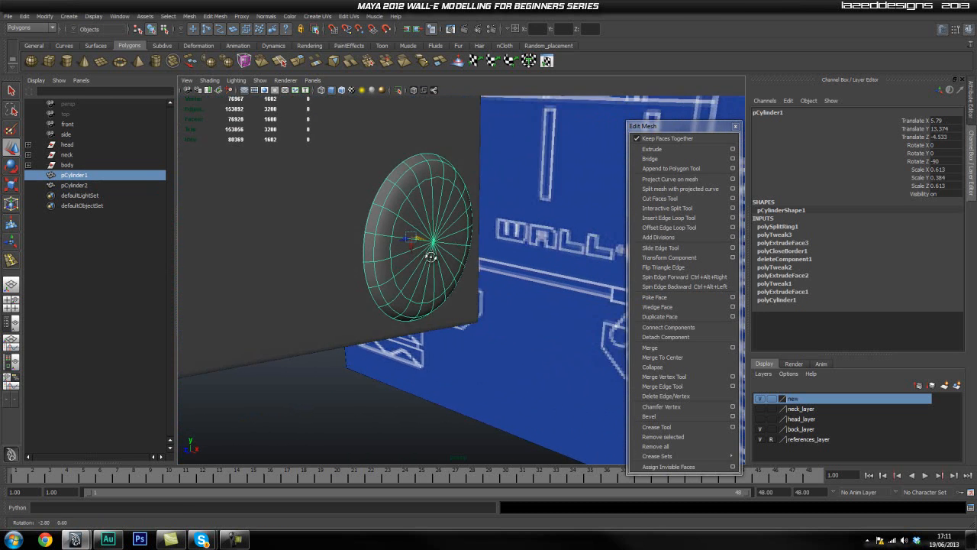
left_click_drag(394, 221, 393, 222)
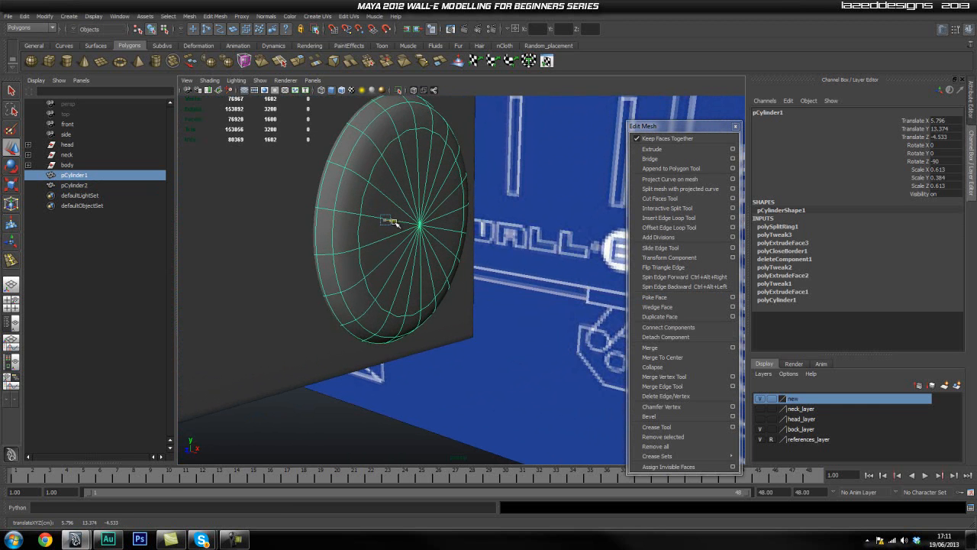
Compare the fit and the transform values of the caps on both sides of the body
left_click(522, 338)
left_click_drag(522, 338, 321, 303, "alt")
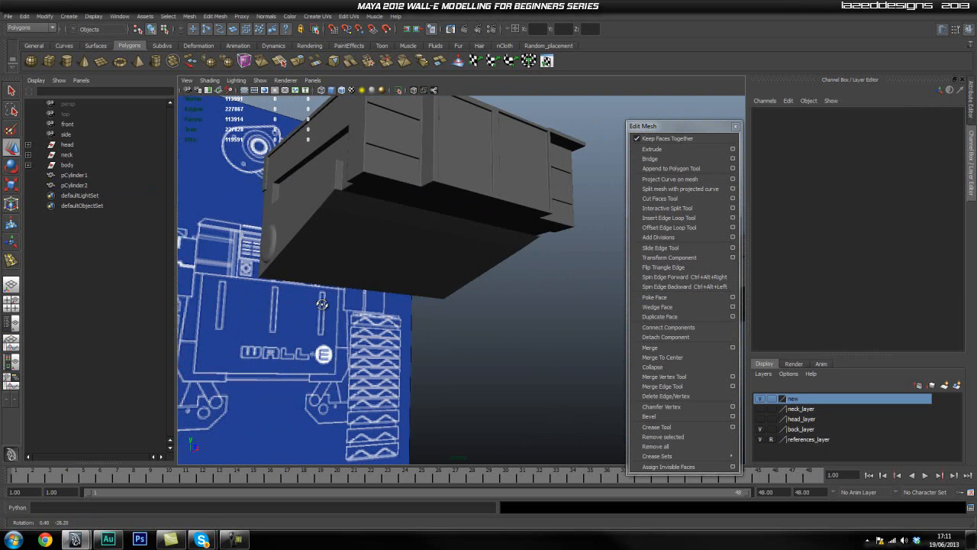
right_click_drag(230, 301, 239, 294, "alt")
left_click_drag(239, 295, 275, 305, "alt")
mouse_move(275, 306)
middle_mouse_down("alt")
mouse_move(299, 314)
mouse_move(304, 289)
mouse_move(286, 321)
middle_mouse_up("alt")
left_click(236, 280)
left_click_drag(410, 285, 277, 286, "alt")
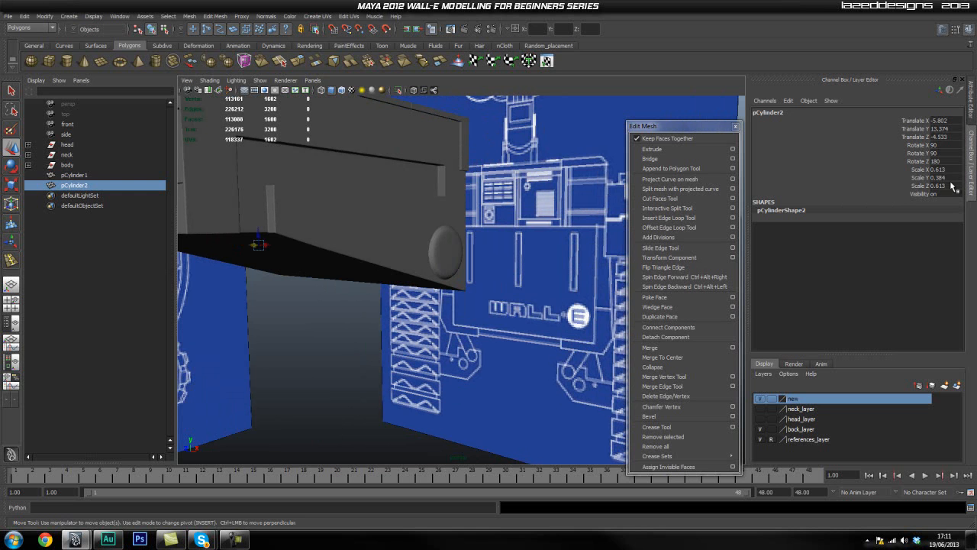
left_click(453, 237)
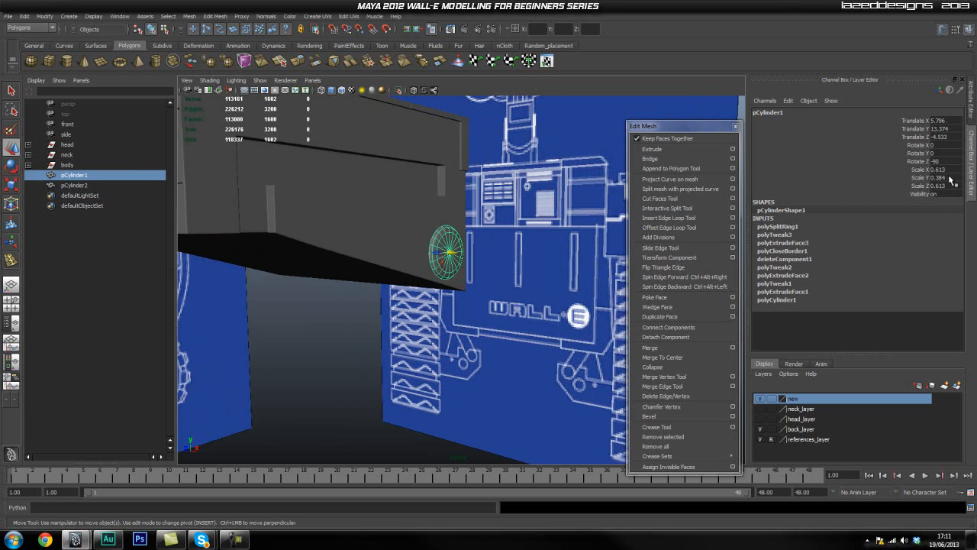
left_click(485, 346)
left_click_drag(485, 345, 462, 295, "alt")
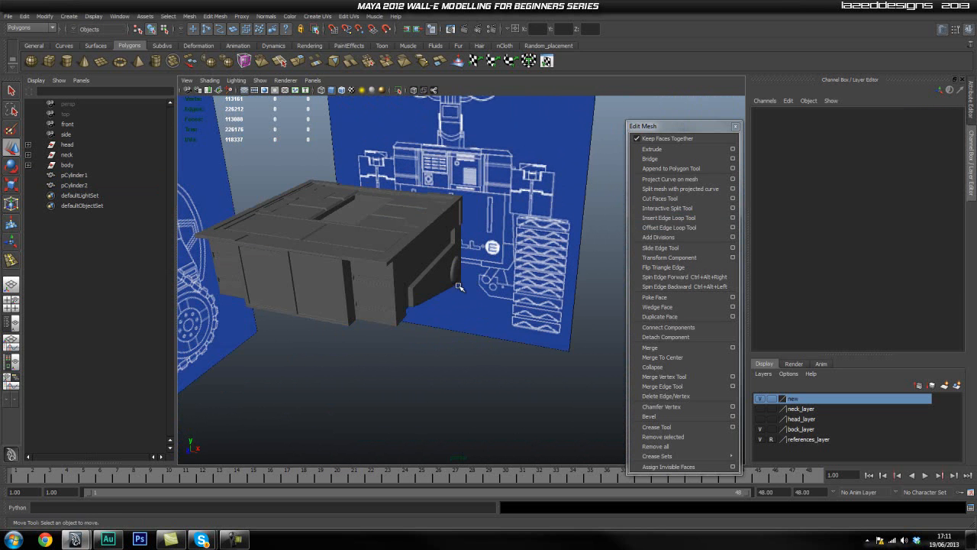
Rename the original cap as body_cylinder_left
left_click(77, 176)
double_click(84, 177)
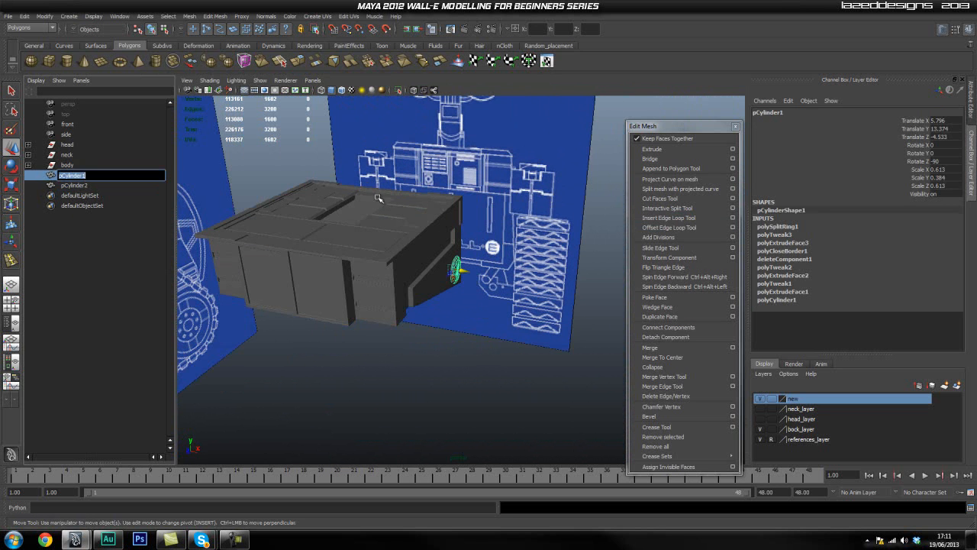
type("body_cylinder_left")
key("Return")
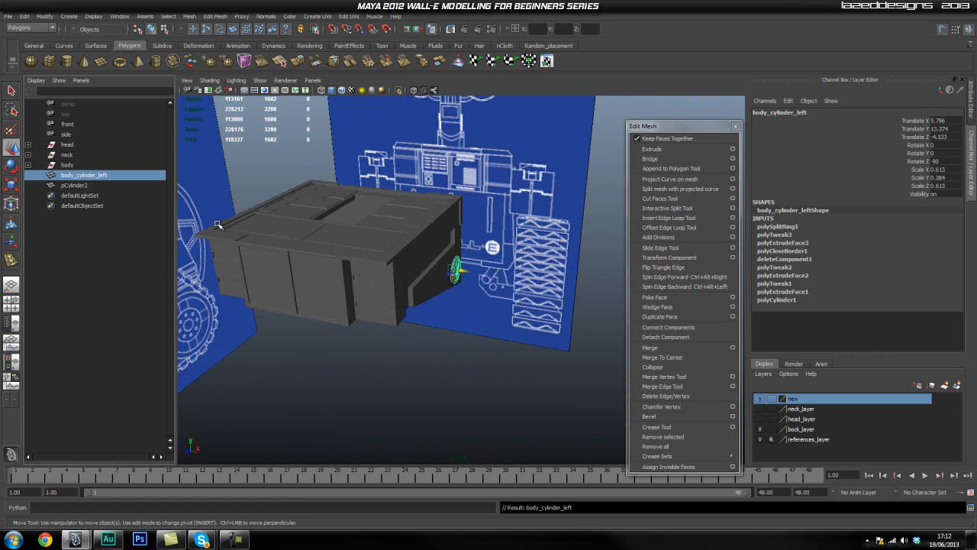
Rename the copied cap as body_cylinder_right
left_click(80, 186)
double_click(80, 185)
type("body_cylind")
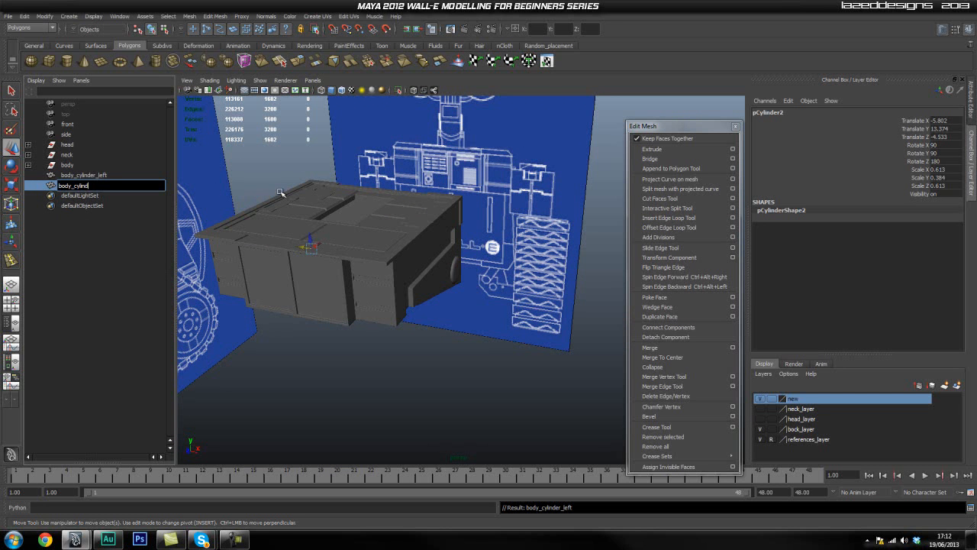
type("er_right")
key("Return")
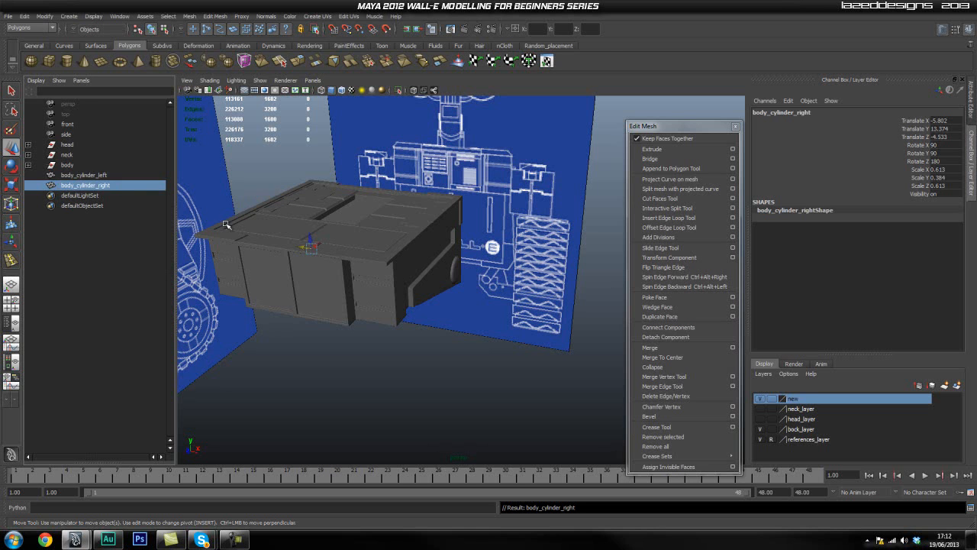
Parent both body_cylinder caps into the body group
left_click(89, 176)
left_click(85, 188, "shift")
middle_click_drag(80, 179, 78, 165)
Examine the body with its side caps from several angles against the reference images
middle_click_drag(466, 273, 475, 294, "alt")
left_click_drag(426, 320, 413, 324, "alt")
middle_click_drag(467, 303, 475, 303, "alt")
left_click_drag(466, 313, 458, 334, "alt")
middle_click_drag(477, 305, 441, 368, "alt")
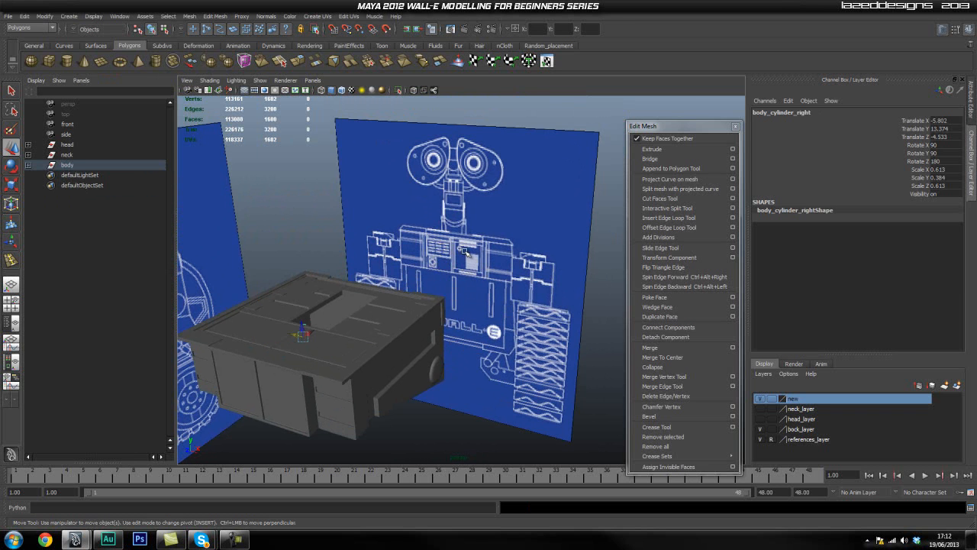
left_click_drag(425, 309, 353, 321, "alt")
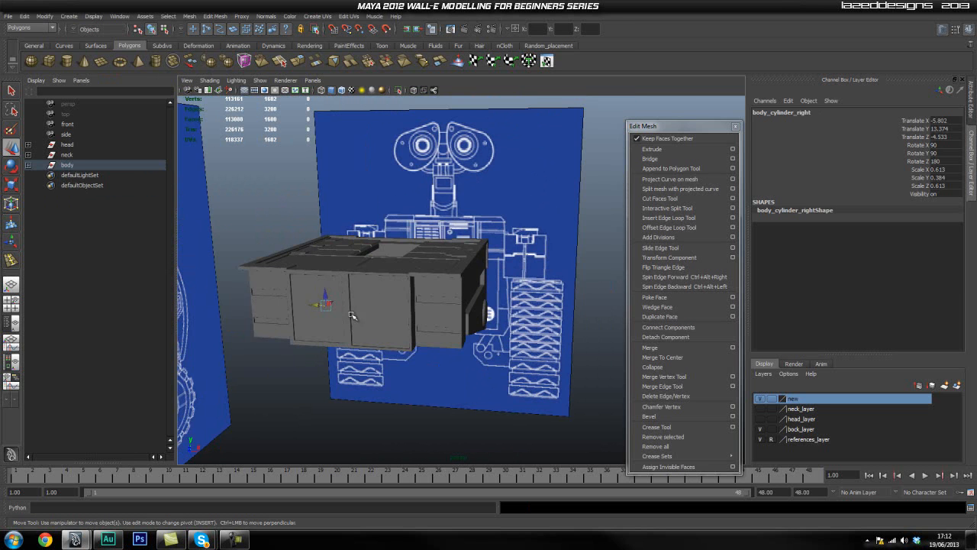
left_click_drag(488, 231, 480, 276, "alt")
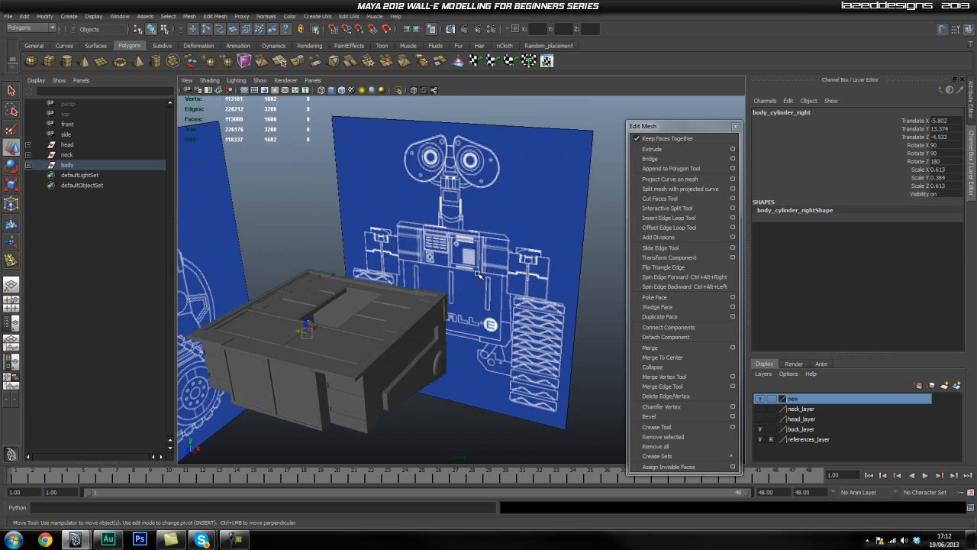
middle_click_drag(469, 278, 466, 274, "alt")
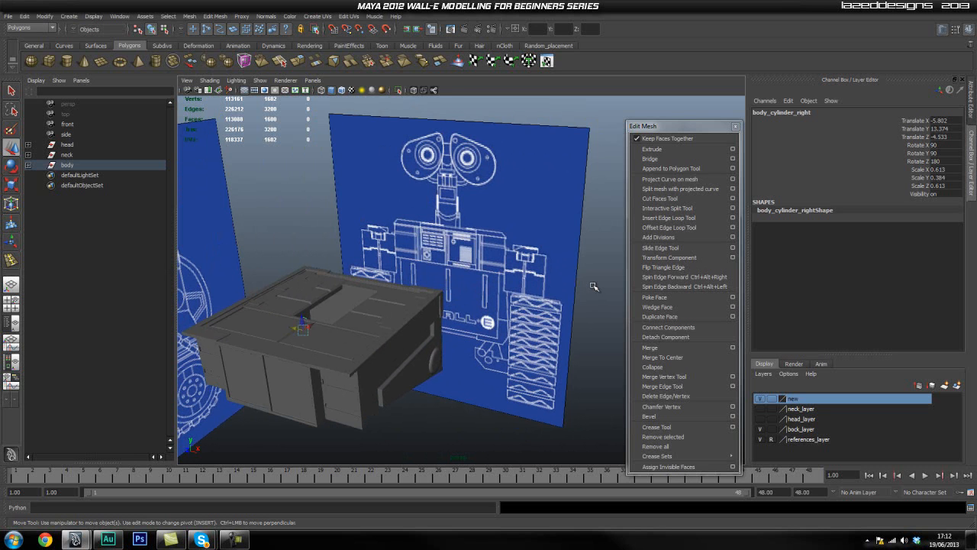
left_click(480, 387)
left_click_drag(479, 387, 269, 321, "alt")
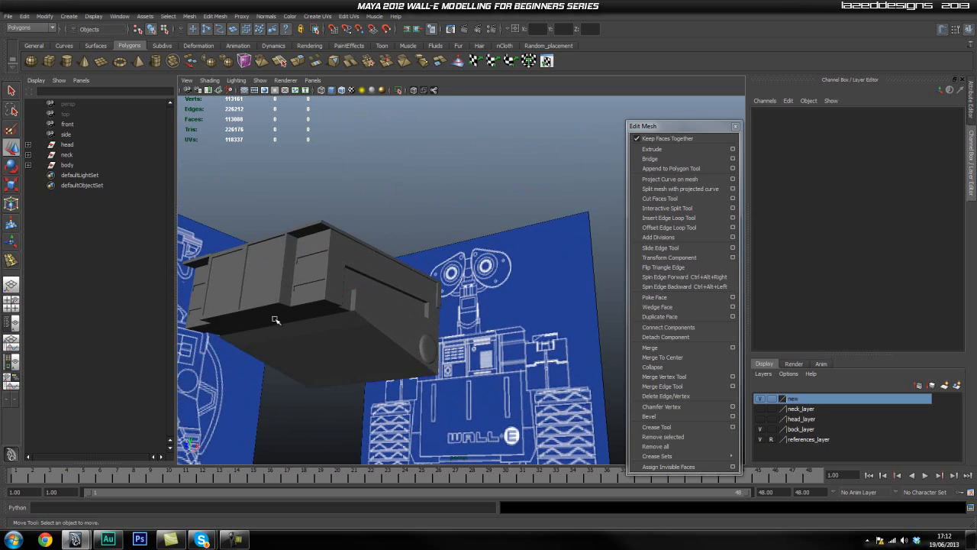
left_click_drag(375, 396, 415, 349, "alt")
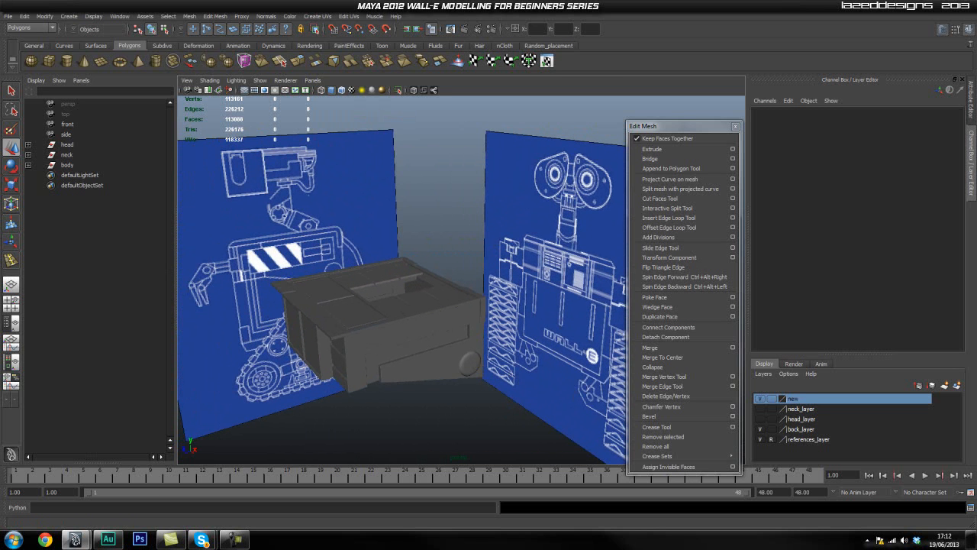